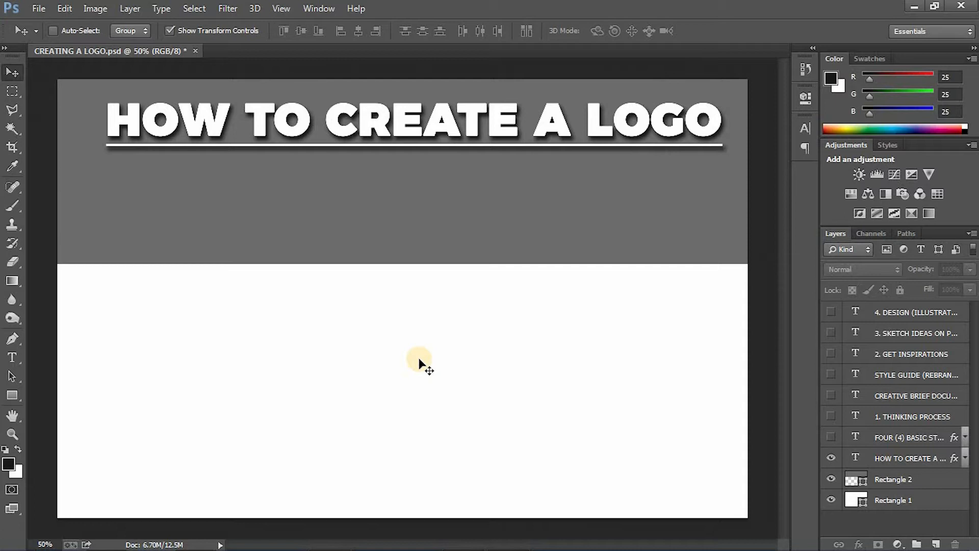
# Make the "FOUR (4) BASIC STEPS", "1. THINKING PROCESS" and "CREATIVE BRIEF DOCUMENT" text layers visible.
pyautogui.click(831, 438)
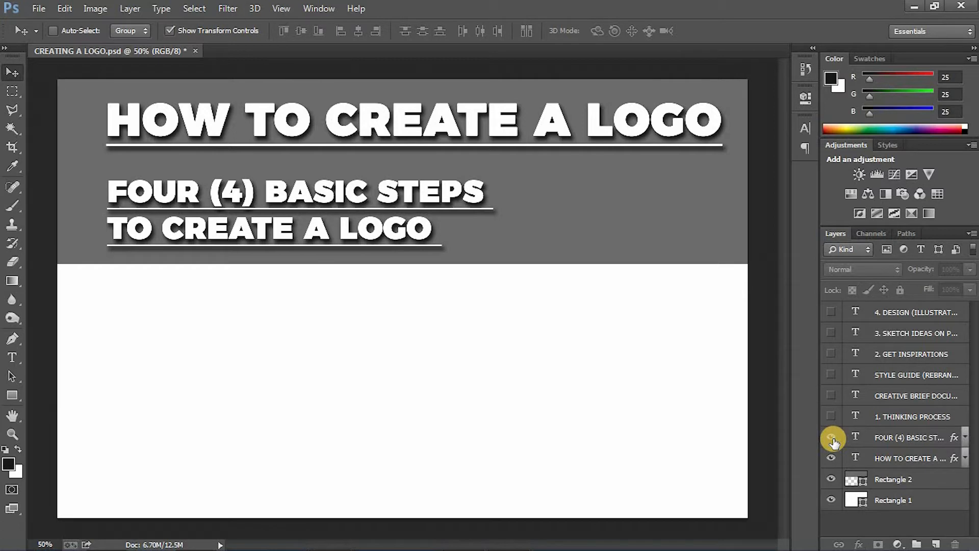
pyautogui.click(831, 416)
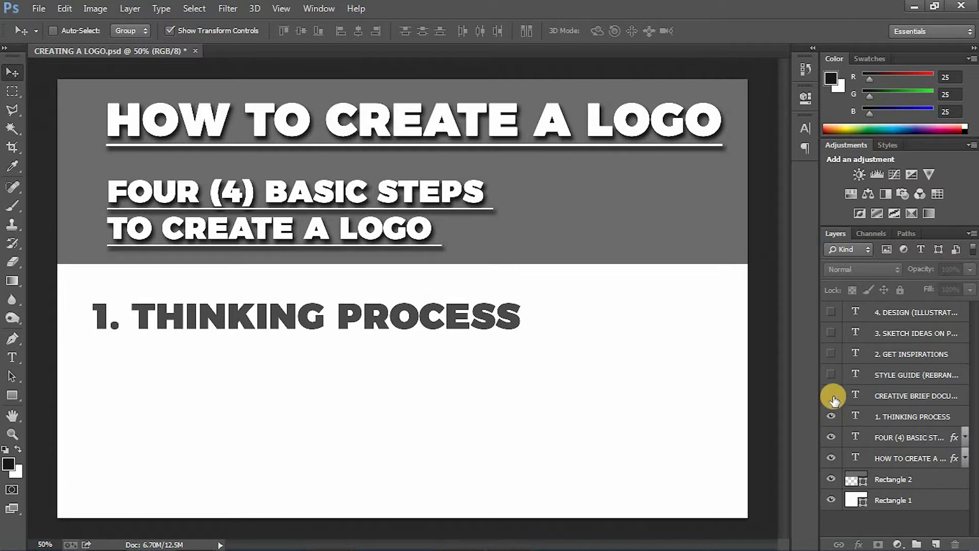
pyautogui.click(832, 396)
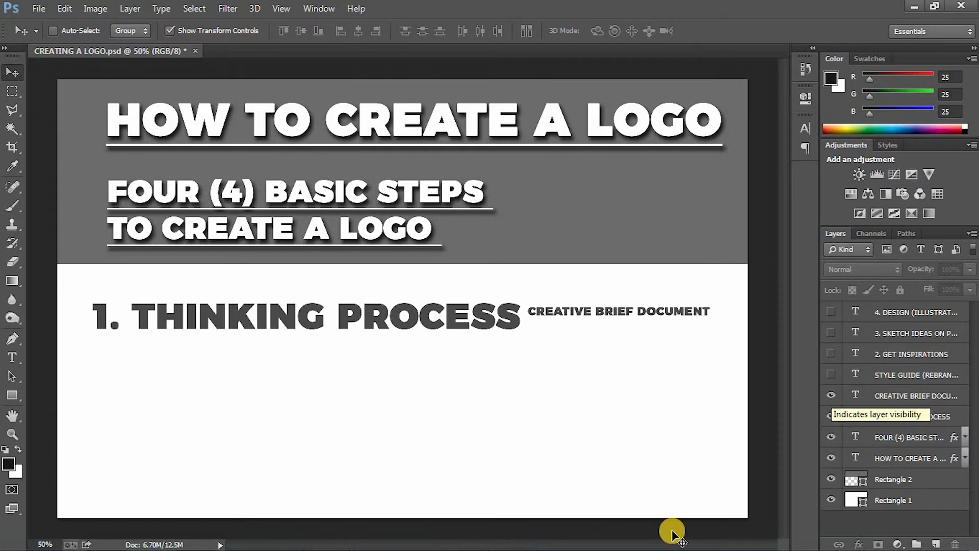
# Switch to InDesign and read through the client creative brief from its heading to the "CONSTRAINS AND RESTRICTIONS" section.
pyautogui.moveTo(607, 547)
pyautogui.click(508, 536)
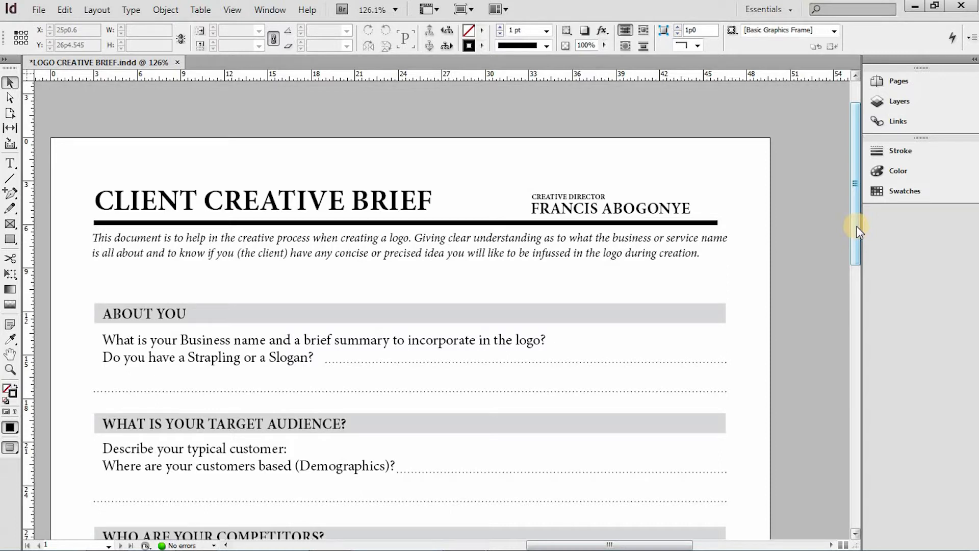
pyautogui.moveTo(856, 224); pyautogui.dragTo(849, 273)
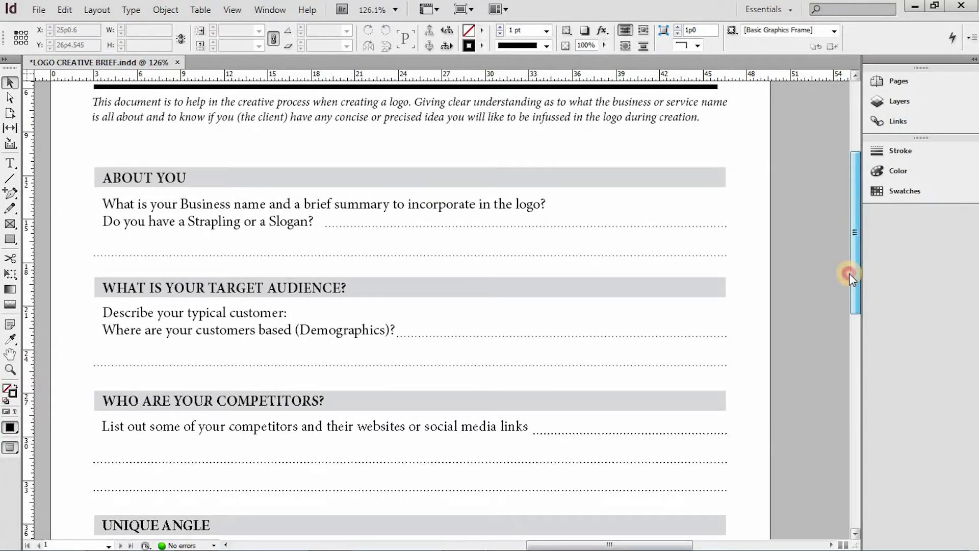
pyautogui.moveTo(849, 273); pyautogui.dragTo(849, 300)
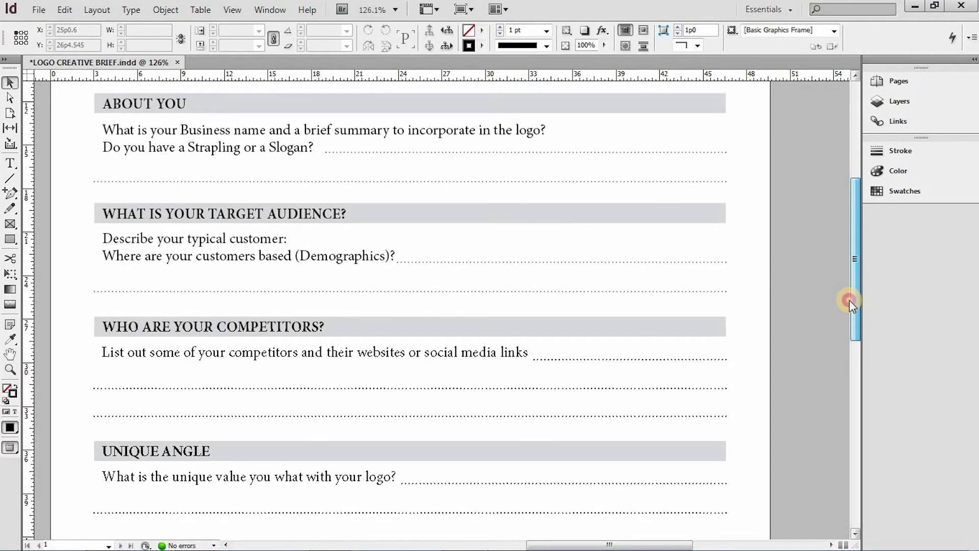
pyautogui.moveTo(850, 300); pyautogui.dragTo(846, 388)
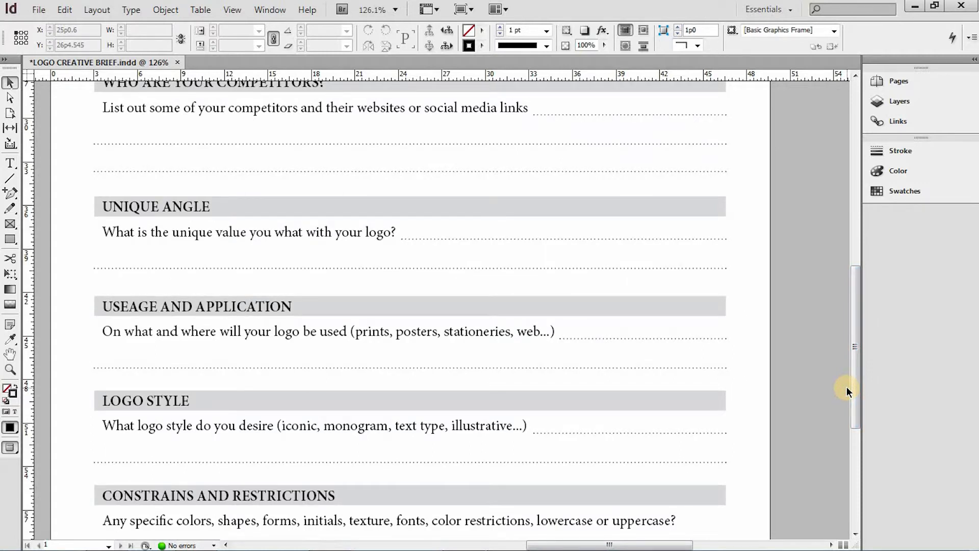
pyautogui.moveTo(852, 363); pyautogui.dragTo(853, 396)
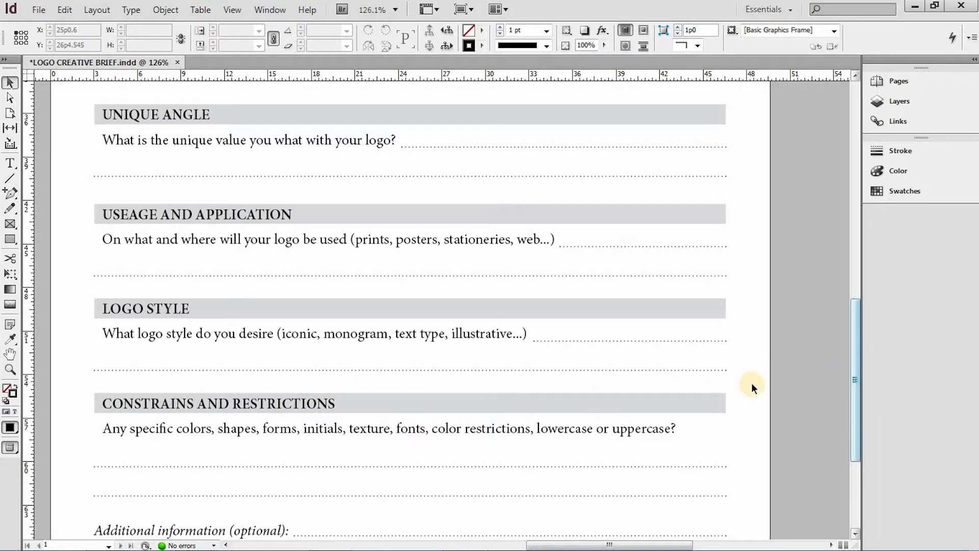
# Return to Photoshop and make the "STYLE GUIDE (REBRANDING)" and "2. GET INSPIRATIONS" text layers visible.
pyautogui.click(330, 538)
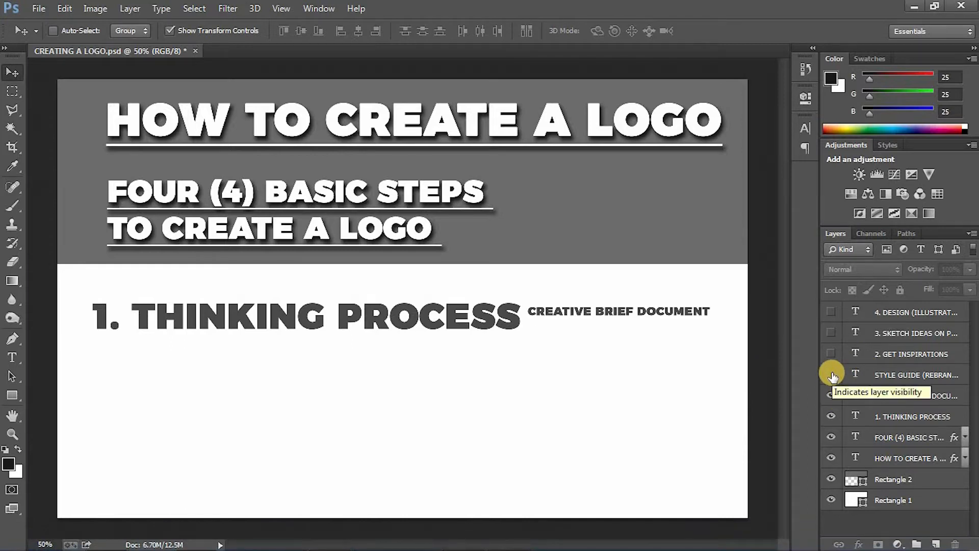
pyautogui.click(832, 375)
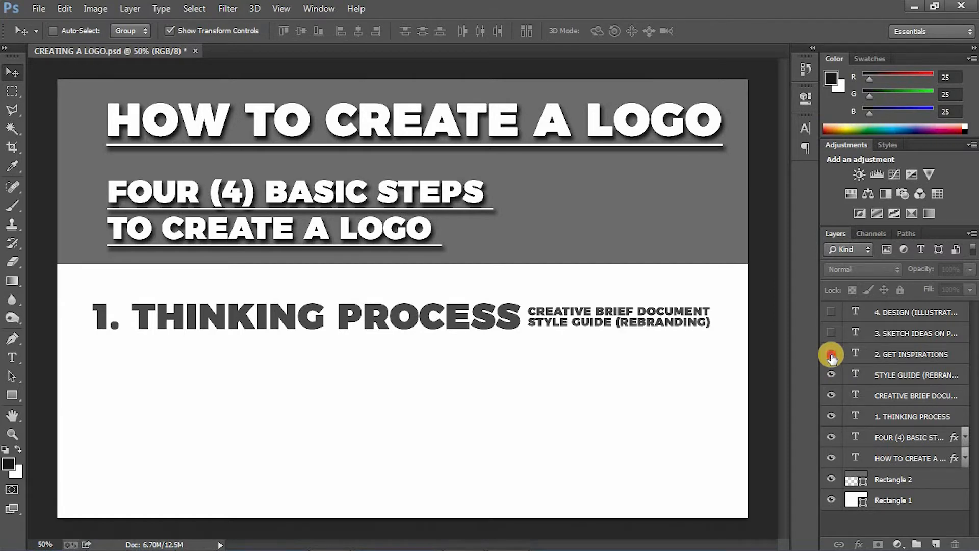
pyautogui.click(831, 355)
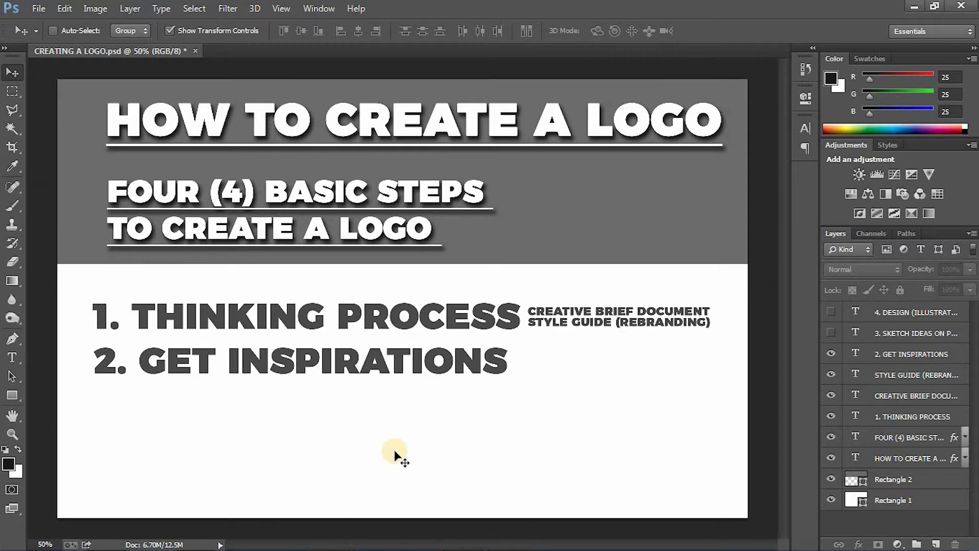
# Switch to Chrome and browse the image results for solar energy logo, energy symbol logo and renewable energy logo.
pyautogui.click(459, 536)
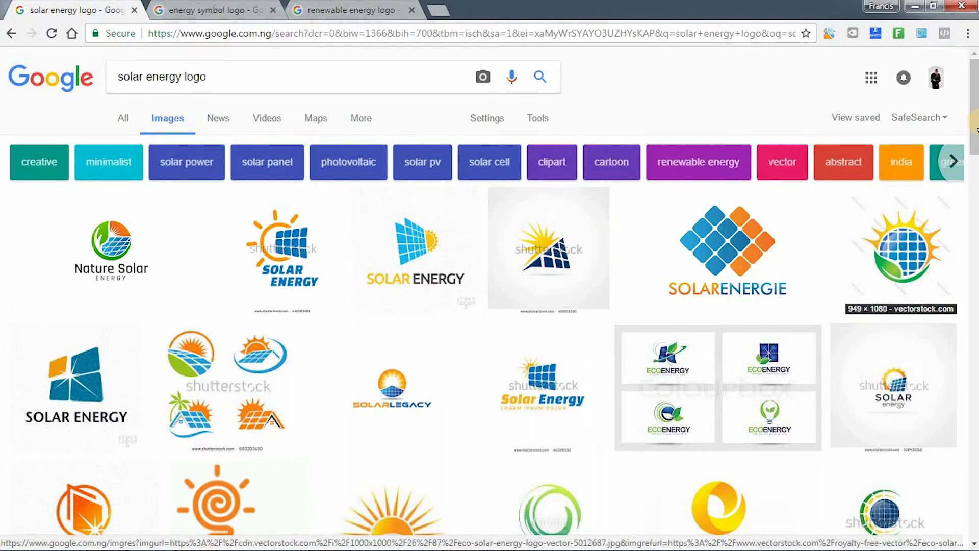
pyautogui.moveTo(977, 123)
pyautogui.mouseDown()
pyautogui.moveTo(973, 350)
pyautogui.moveTo(973, 129)
pyautogui.mouseUp()
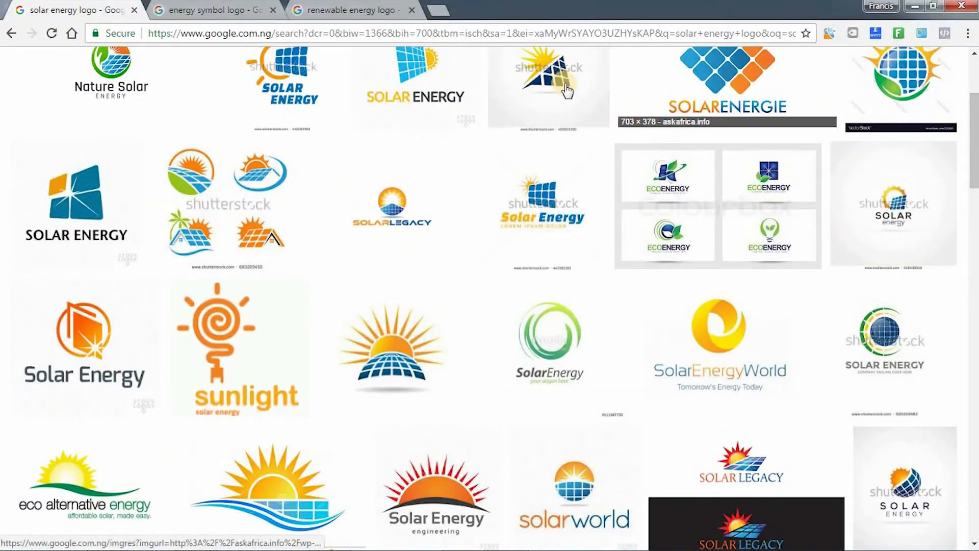
pyautogui.click(193, 10)
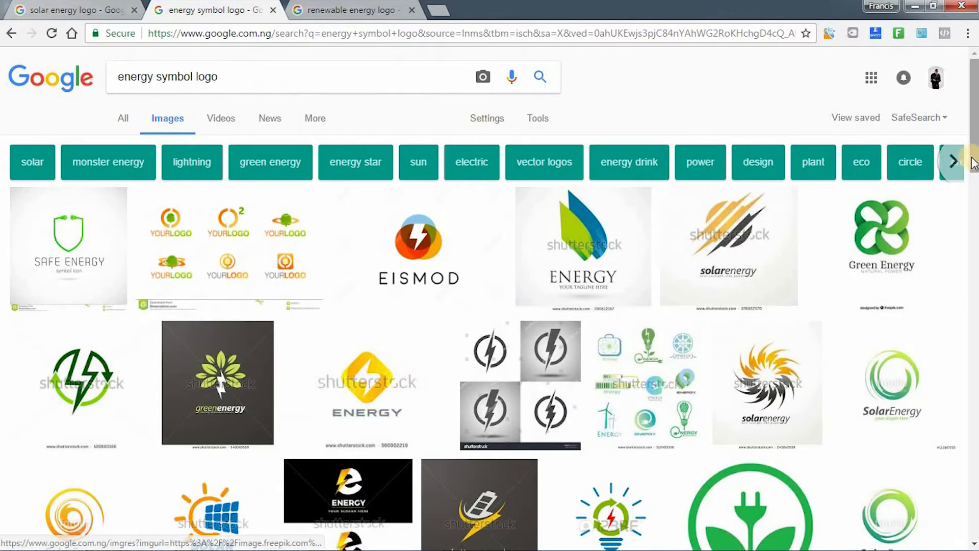
pyautogui.moveTo(974, 176); pyautogui.dragTo(974, 291)
pyautogui.hotkey('ctrl', 'Tab')
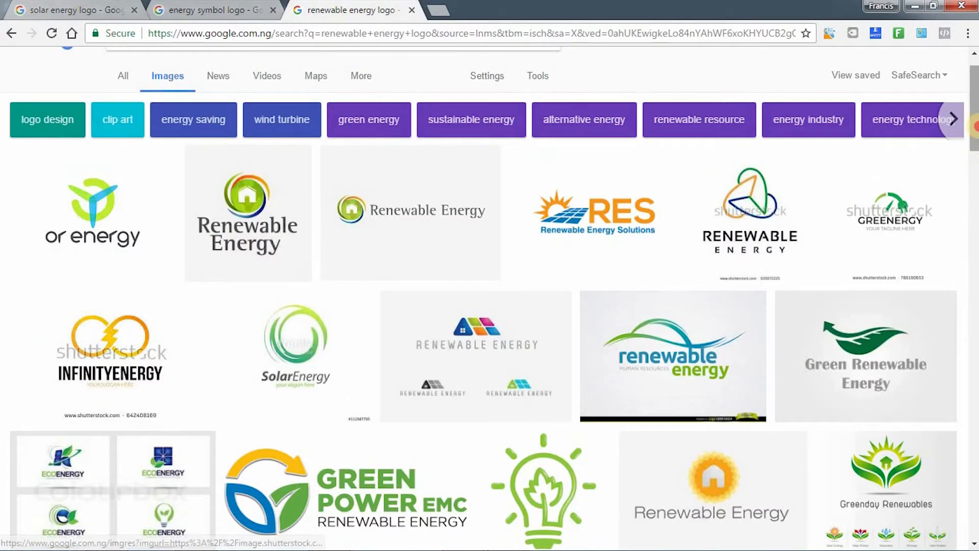
pyautogui.click(975, 240)
pyautogui.moveTo(974, 237); pyautogui.dragTo(972, 300)
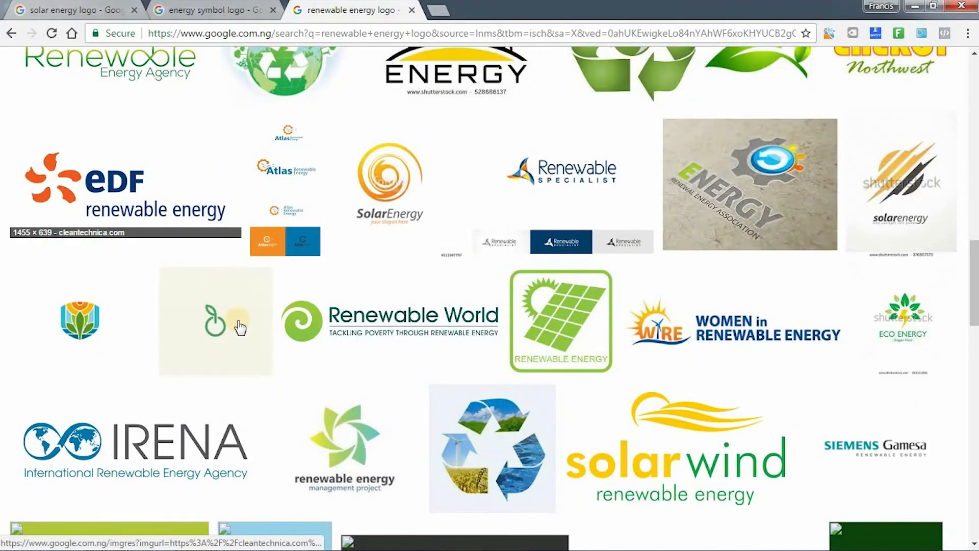
# Switch back to the creative brief in InDesign and review the "WHO ARE YOUR COMPETITORS?" section.
pyautogui.click(320, 539)
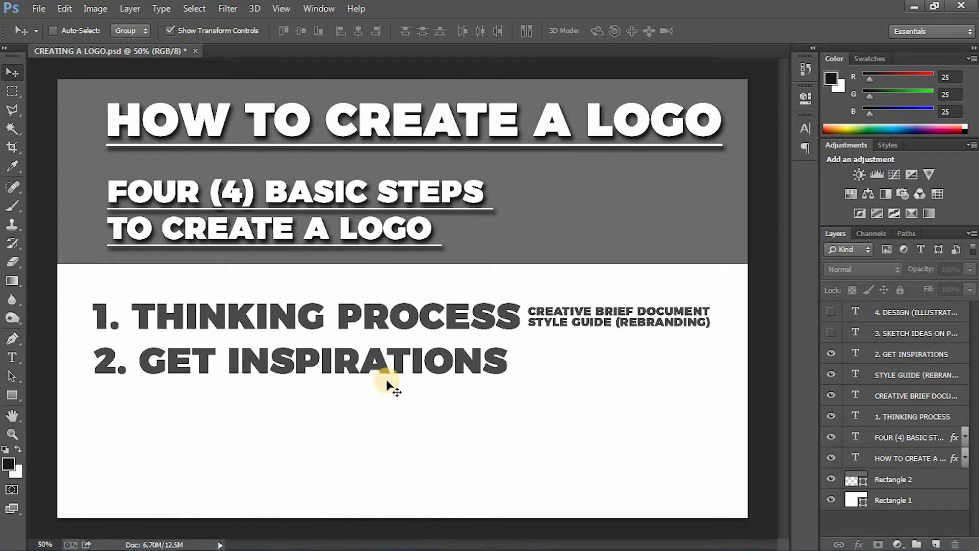
pyautogui.moveTo(488, 545)
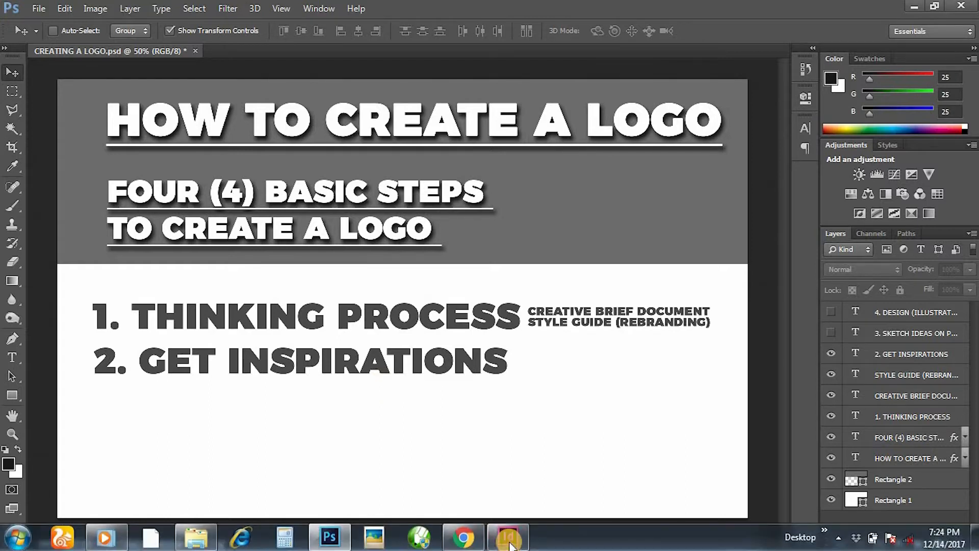
pyautogui.click(510, 543)
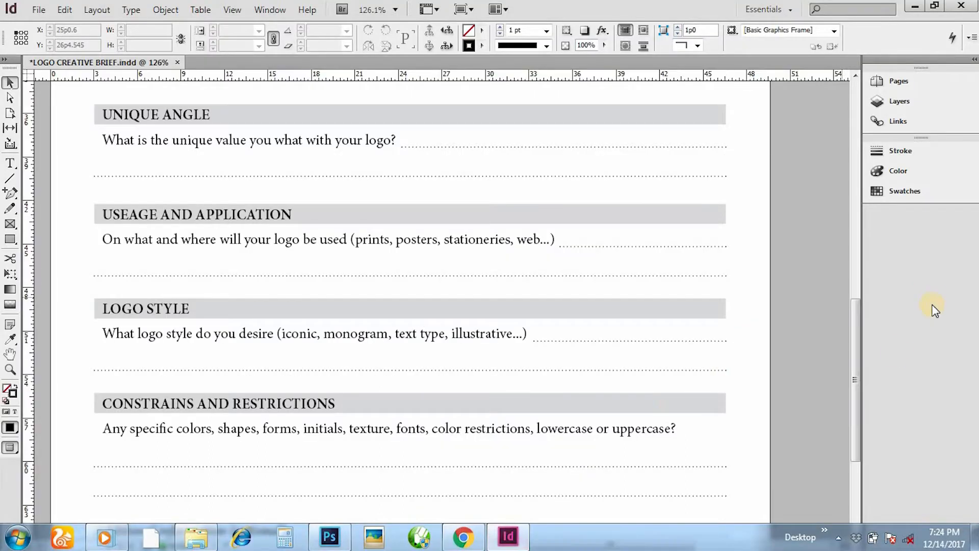
pyautogui.moveTo(858, 338); pyautogui.dragTo(826, 247)
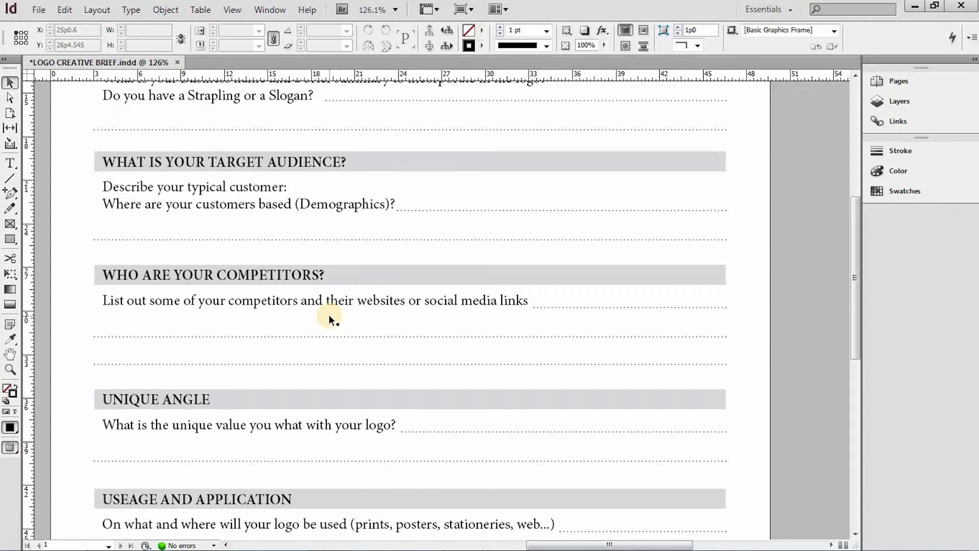
pyautogui.moveTo(531, 540)
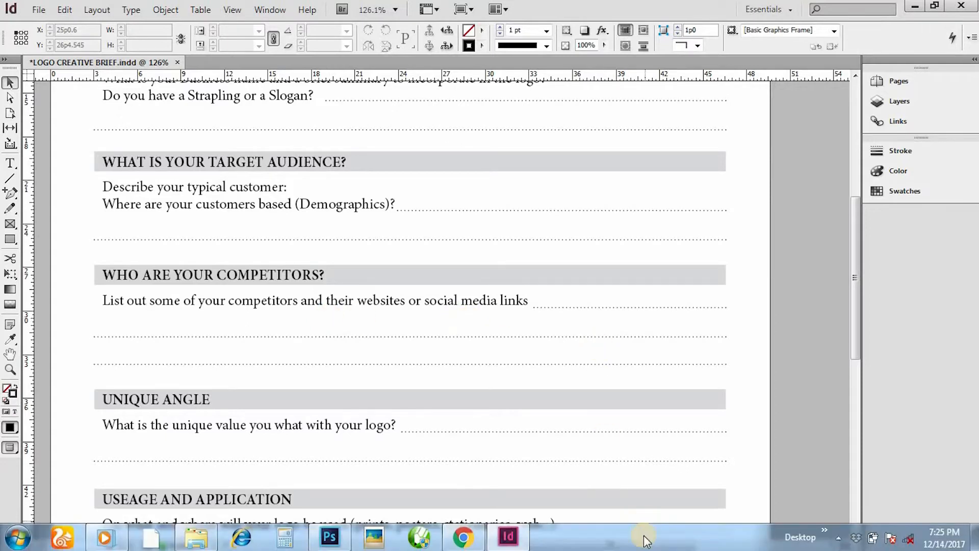
pyautogui.moveTo(468, 542)
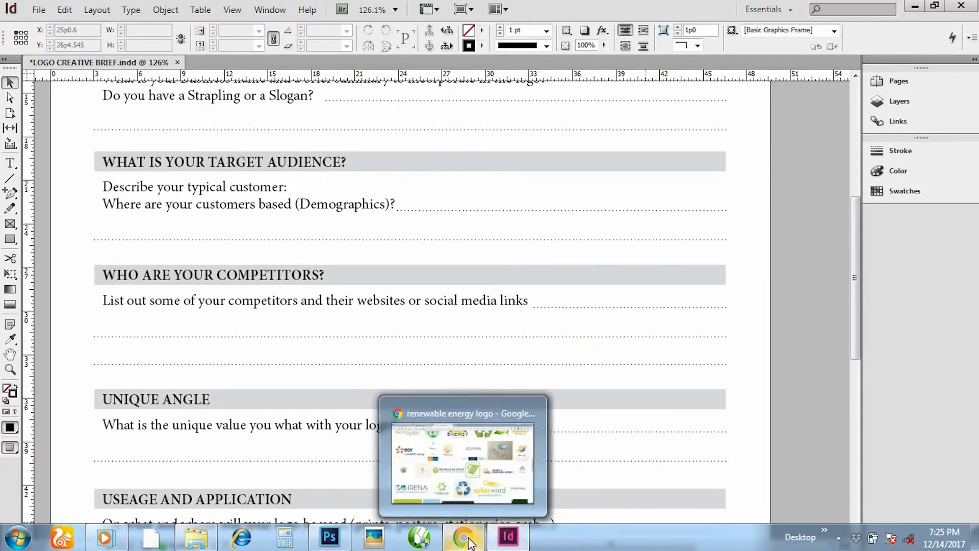
# Return to Photoshop and show the "3. SKETCH IDEAS" and "4. DESIGN" text layers, minimizing the "Hand Sketching" video window.
pyautogui.click(330, 536)
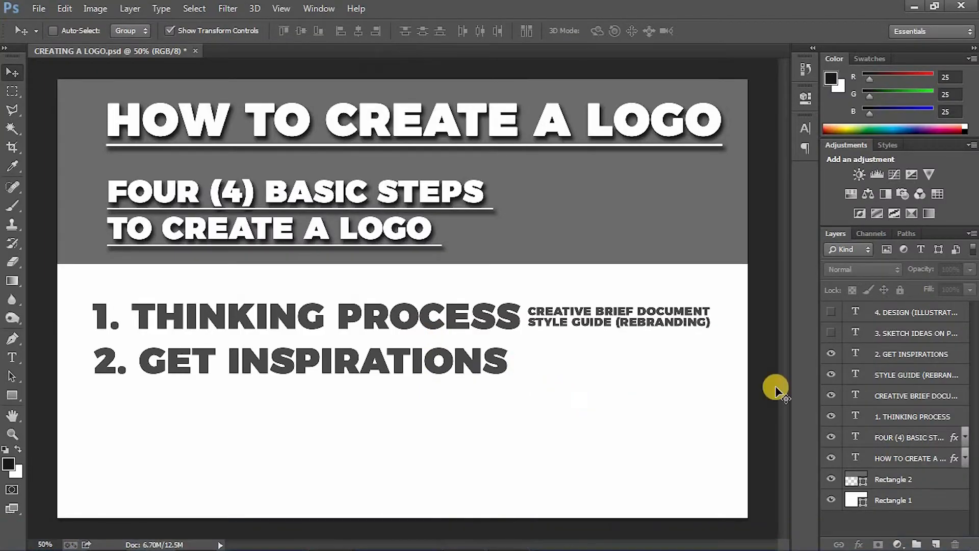
pyautogui.click(831, 334)
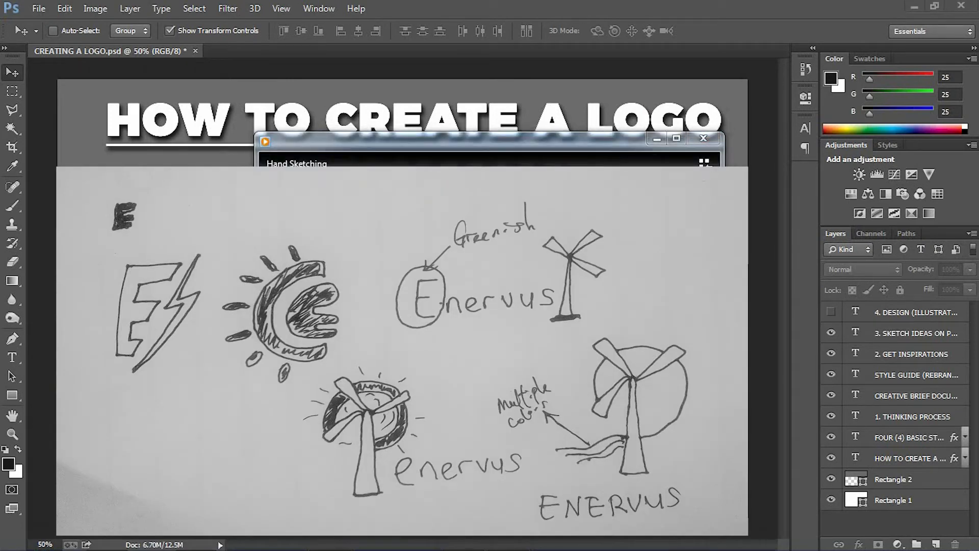
pyautogui.click(655, 141)
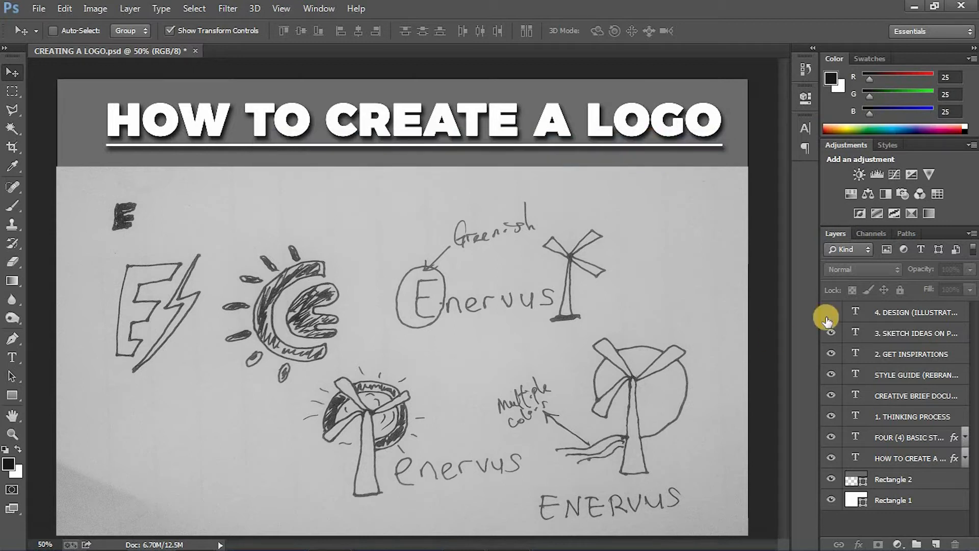
pyautogui.click(831, 312)
pyautogui.click(831, 312)
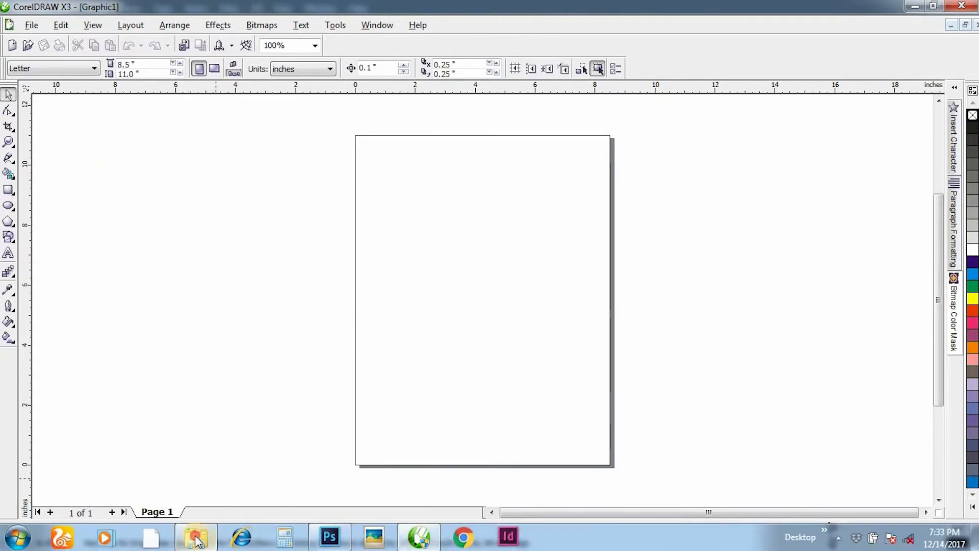
# Bring the photographed hand-sketch image from the file explorer into the blank CorelDRAW document.
pyautogui.click(196, 538)
pyautogui.moveTo(654, 115); pyautogui.dragTo(620, 250)
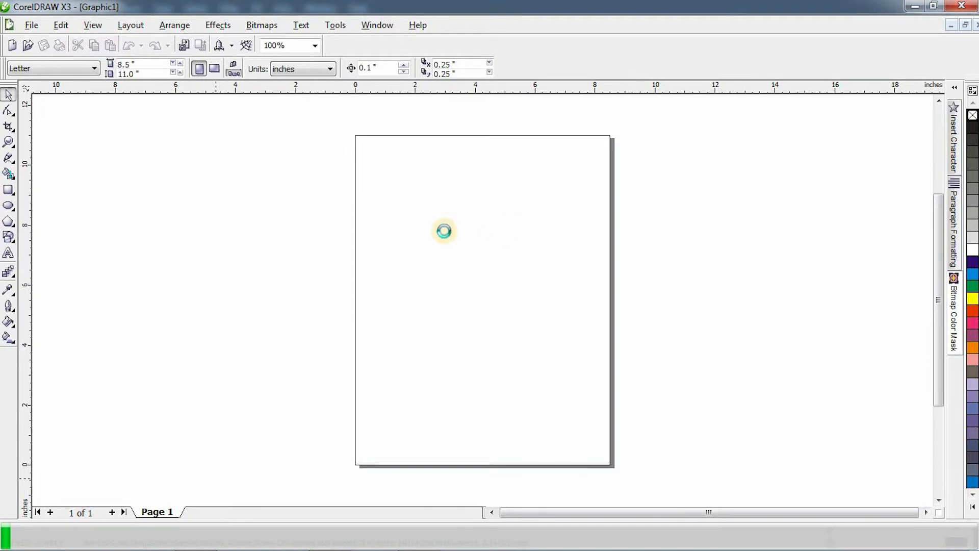
pyautogui.press('z')
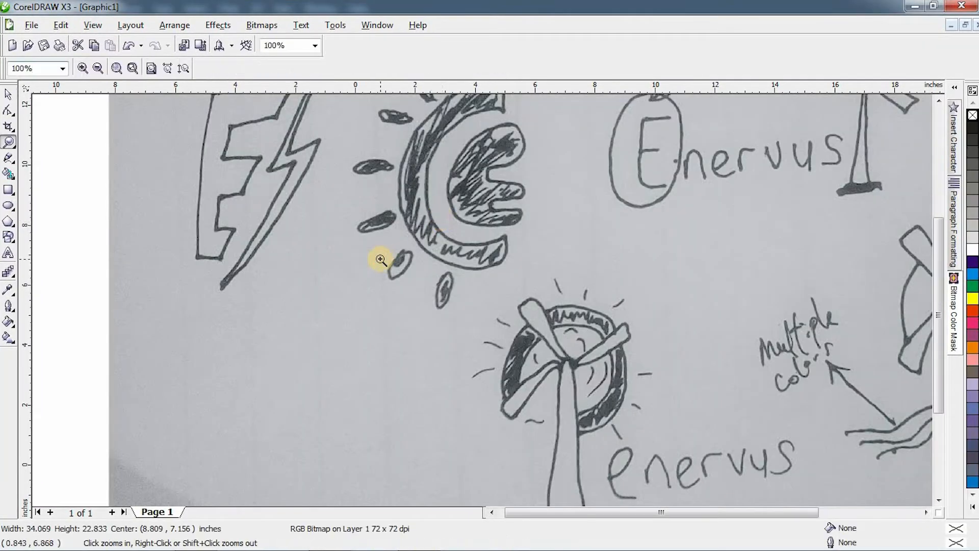
pyautogui.rightClick(380, 259)
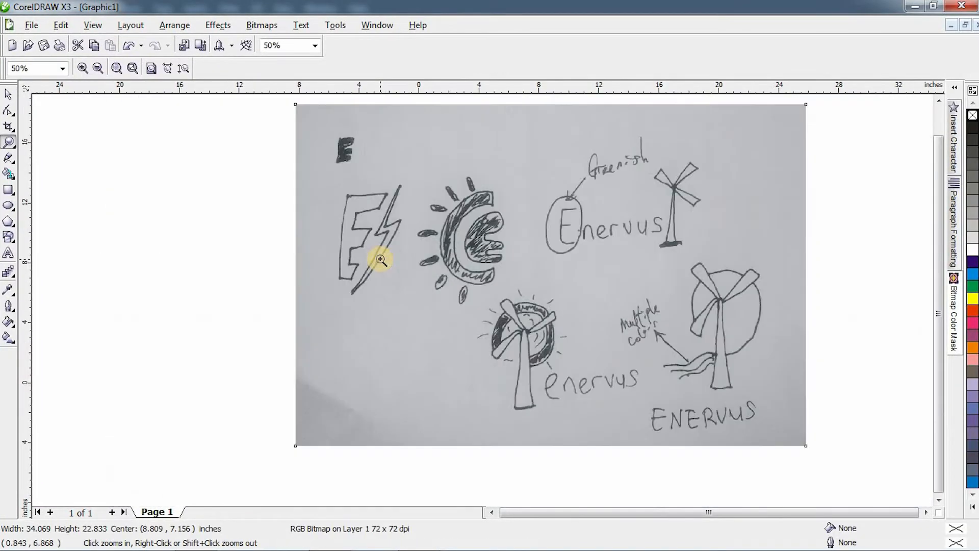
# Deselect the sketch image and set the page size to A2.
pyautogui.press('space')
pyautogui.click(151, 154)
pyautogui.click(51, 68)
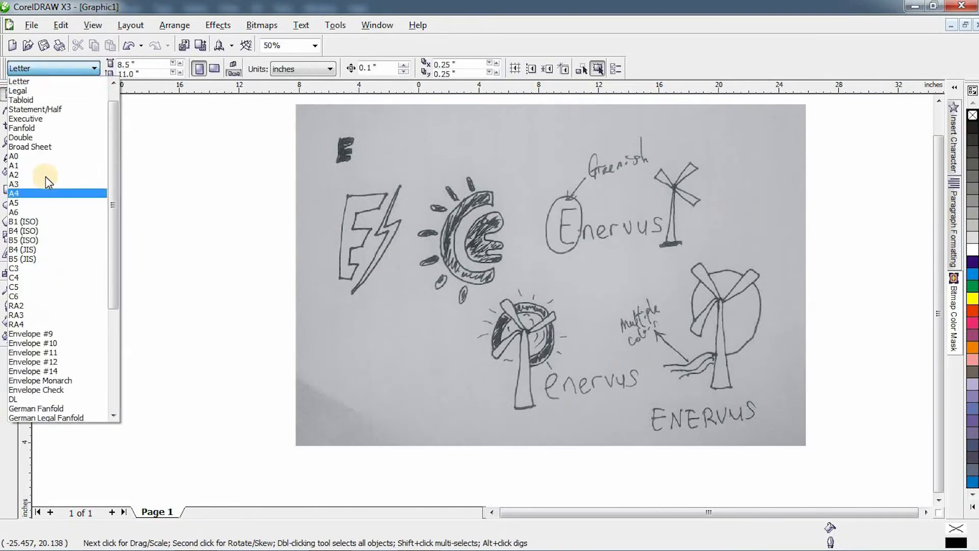
pyautogui.click(41, 174)
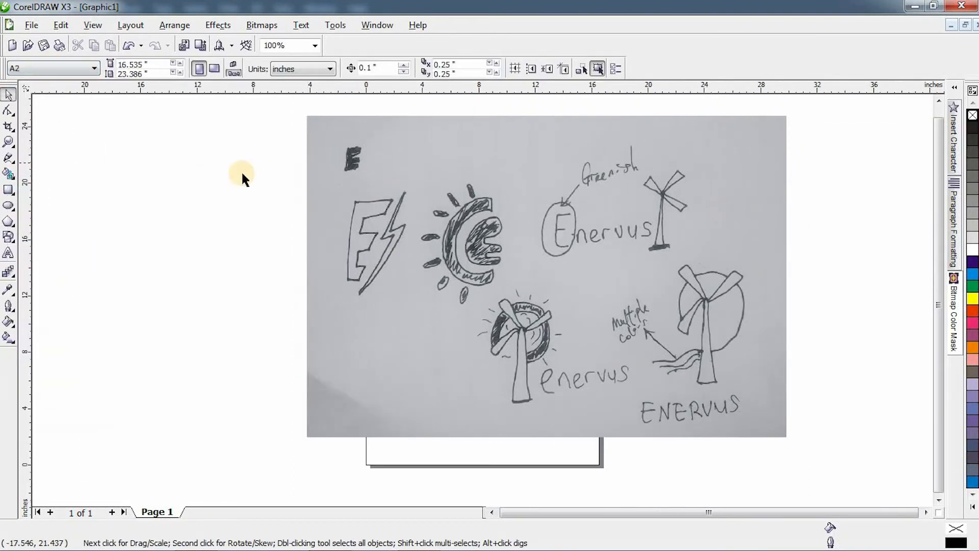
# Scale the sketch image down to about 32.5% and place it across the page's right edge.
pyautogui.click(327, 148)
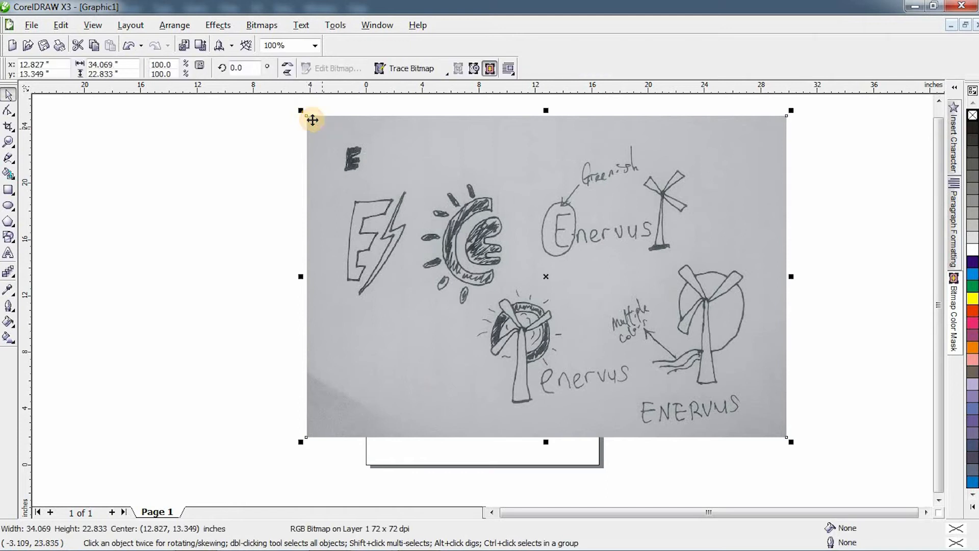
pyautogui.moveTo(301, 110); pyautogui.dragTo(624, 270)
pyautogui.moveTo(696, 372); pyautogui.dragTo(624, 328)
pyautogui.click(374, 199)
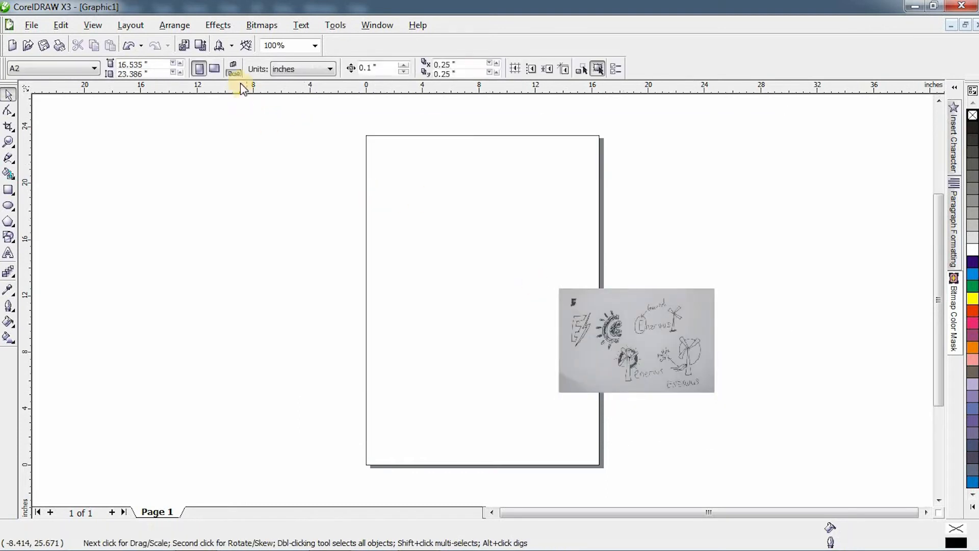
# Set the page to landscape orientation and reposition the sketch image over the page's right edge, centred at about 21.9, 7.96 inches.
pyautogui.click(215, 69)
pyautogui.moveTo(604, 317); pyautogui.dragTo(590, 269)
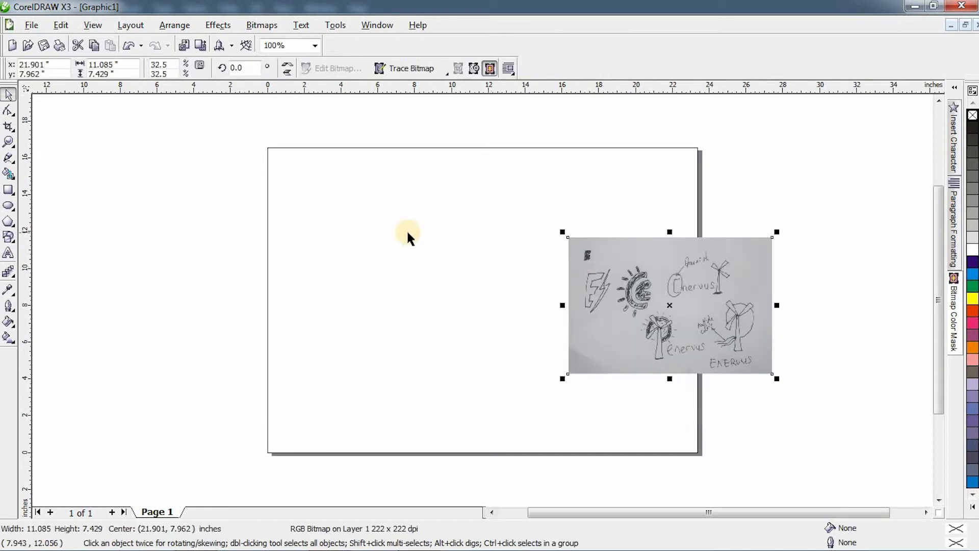
pyautogui.press('F2')
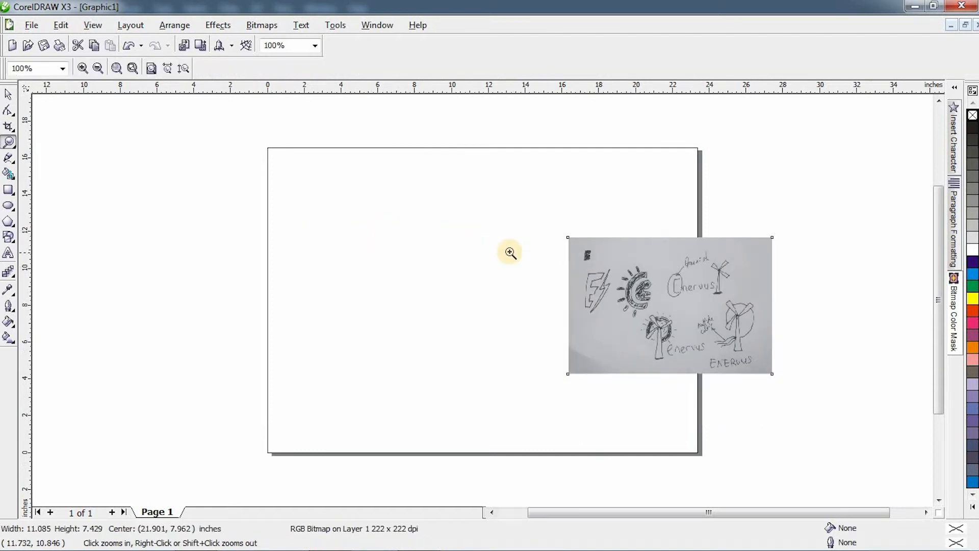
# Enlarge the sketch image to about 42.2% and reposition it over the page's right edge, centred at about 19.7, 8.09 inches.
pyautogui.press('space')
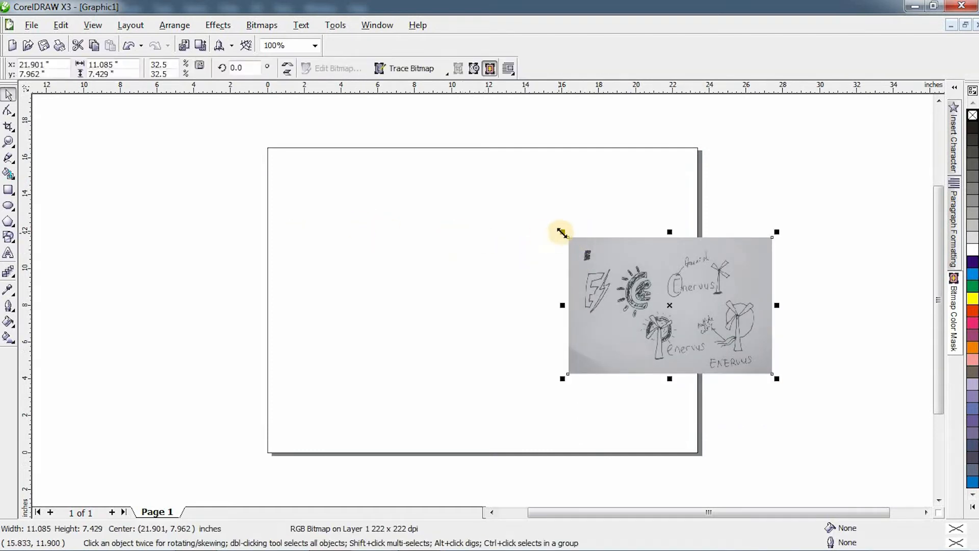
pyautogui.moveTo(567, 237); pyautogui.dragTo(503, 191)
pyautogui.click(414, 222)
pyautogui.moveTo(607, 275); pyautogui.dragTo(597, 293)
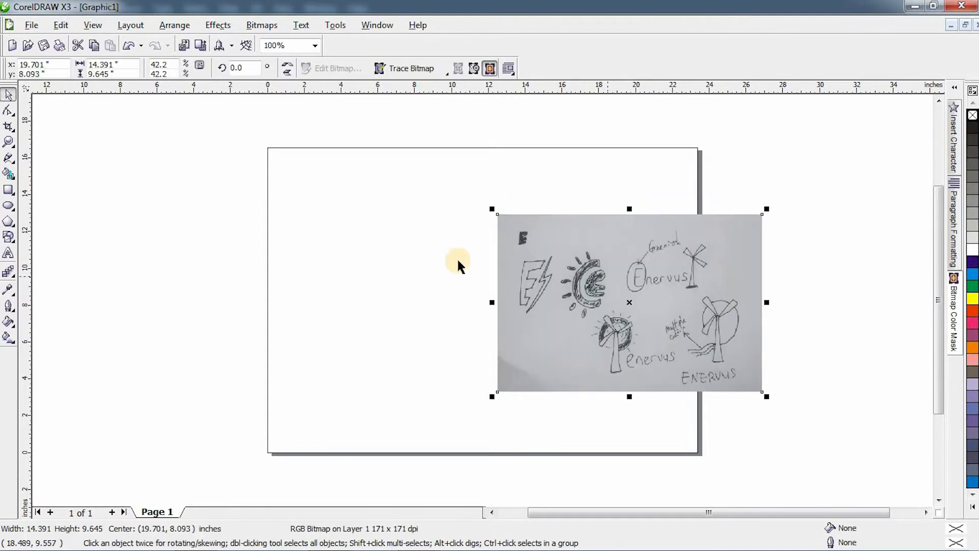
pyautogui.click(457, 259)
# Draw a tall narrow rectangle near the page's left edge as the E's stem and narrow it to about 0.62 by 5.03 inches.
pyautogui.press('z')
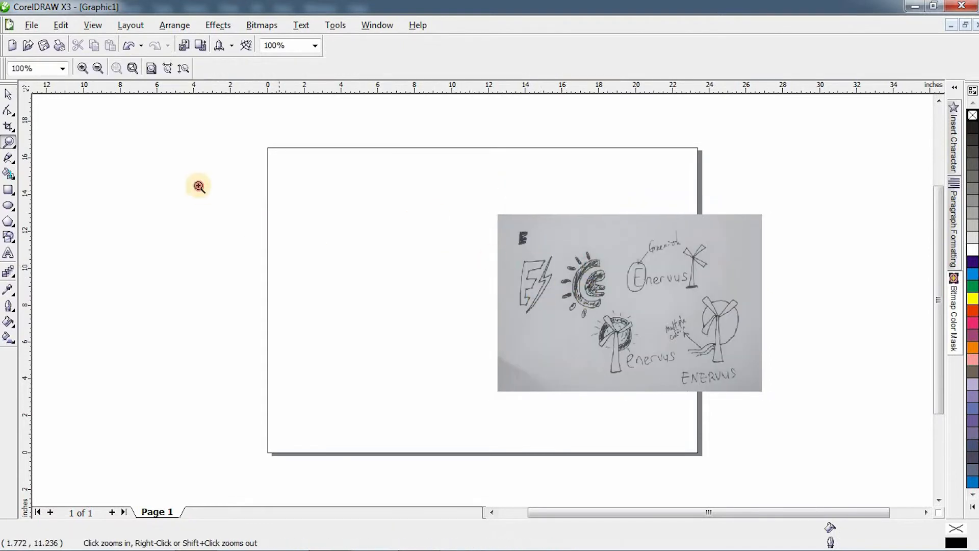
pyautogui.moveTo(197, 187); pyautogui.dragTo(770, 413)
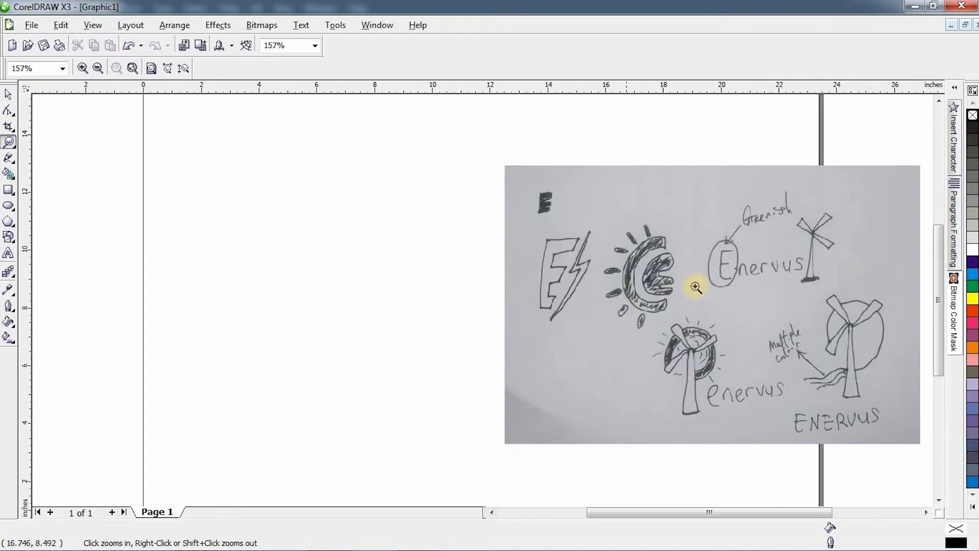
pyautogui.click(11, 192)
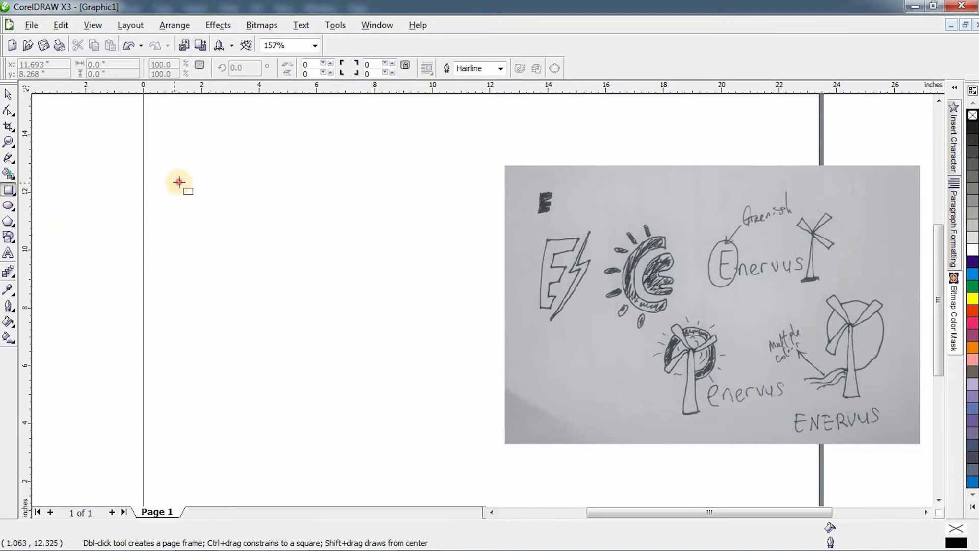
pyautogui.moveTo(179, 182)
pyautogui.mouseDown()
pyautogui.moveTo(203, 334)
pyautogui.moveTo(207, 327)
pyautogui.mouseUp()
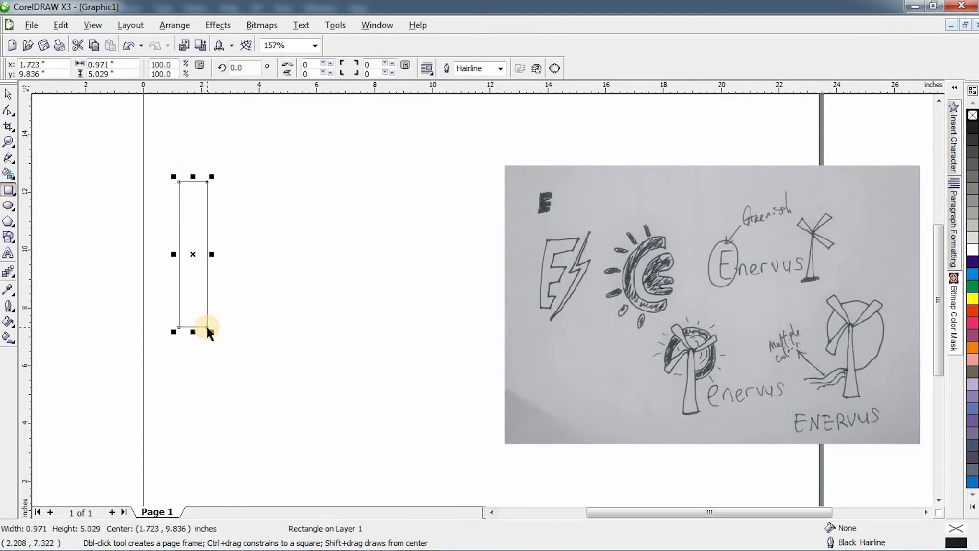
pyautogui.press('space')
pyautogui.moveTo(212, 254); pyautogui.dragTo(203, 252)
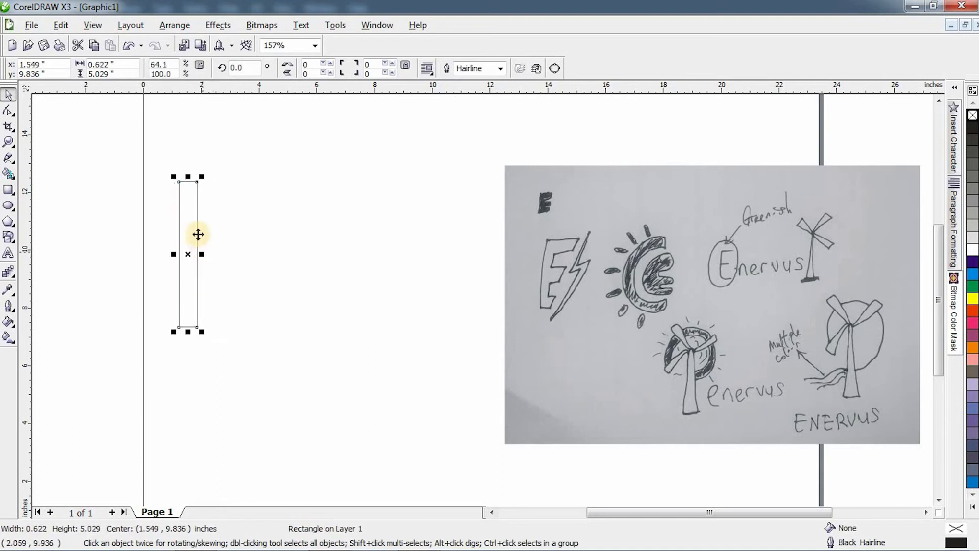
pyautogui.click(203, 208)
# Add a top bar about 1.74 by 0.6 inches across the stem's upper end and duplicate it below as the E's middle arm.
pyautogui.click(9, 190)
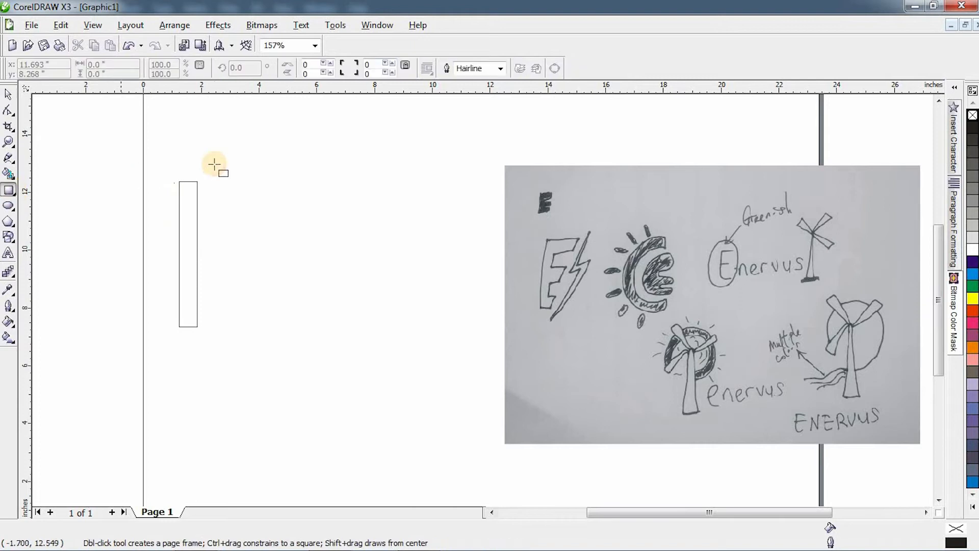
pyautogui.press('space')
pyautogui.click(190, 327)
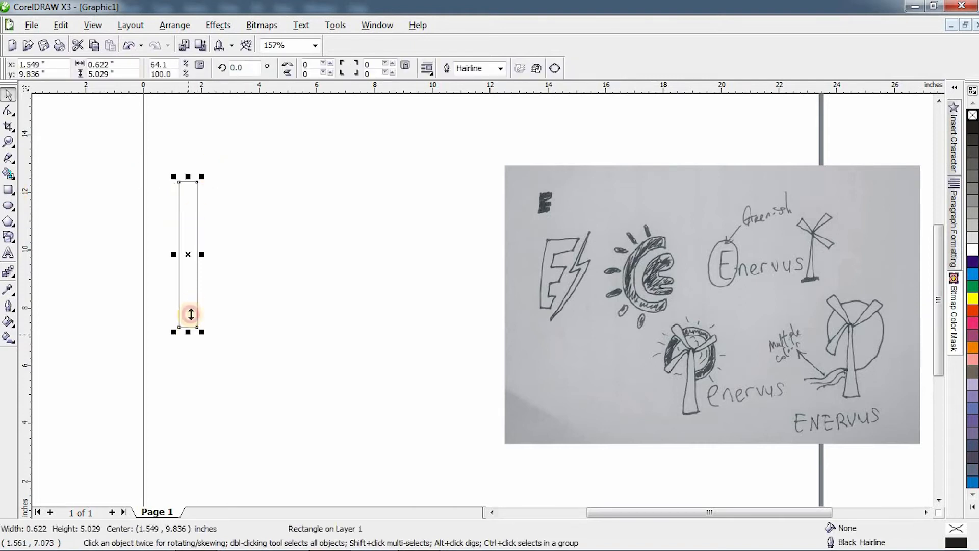
pyautogui.moveTo(192, 314); pyautogui.dragTo(234, 194)
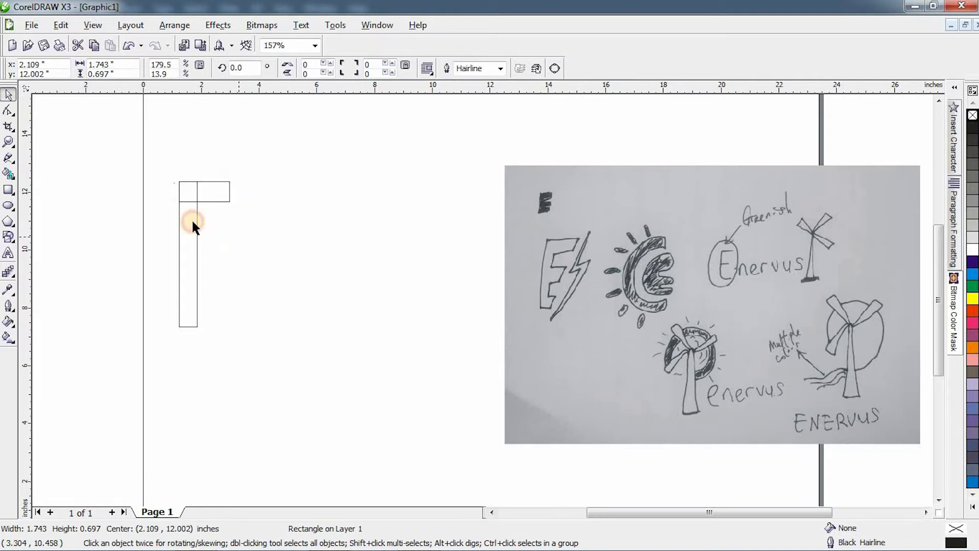
pyautogui.click(206, 197)
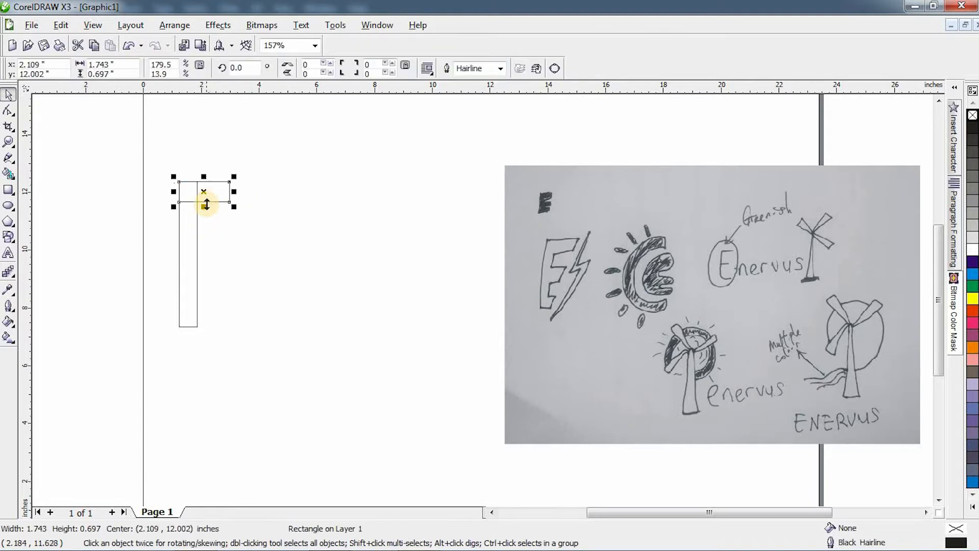
pyautogui.moveTo(210, 200); pyautogui.dragTo(205, 239)
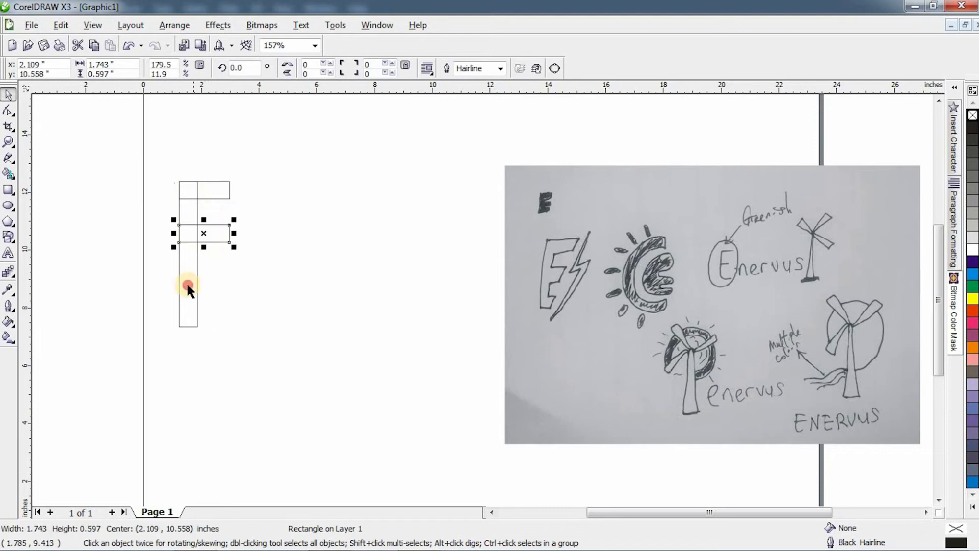
# Shorten the E's vertical stem from its lower end to a height of about 3.76 inches.
pyautogui.click(192, 327)
pyautogui.moveTo(188, 327); pyautogui.dragTo(190, 294)
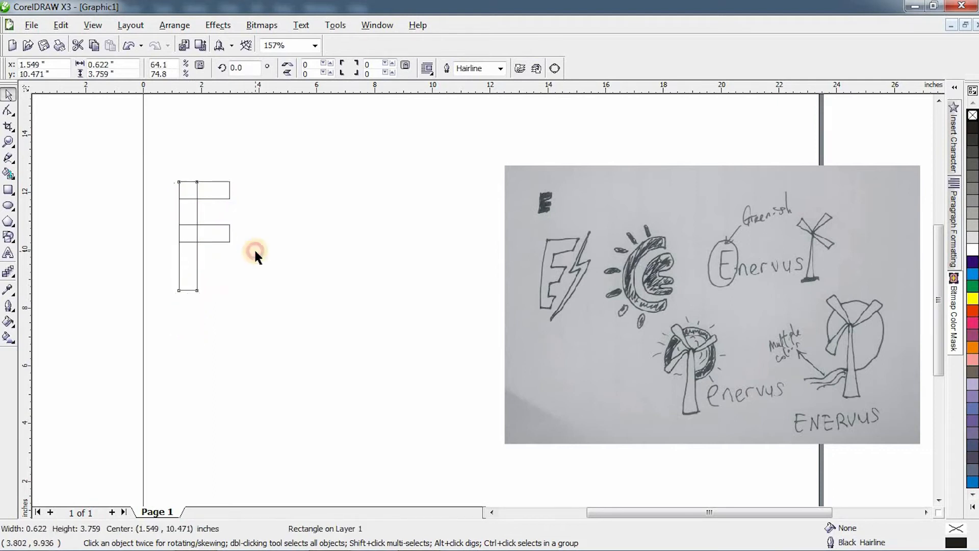
pyautogui.click(254, 250)
# Duplicate the middle bar downward and align the copy with the bottom of the stem as the E's lower arm.
pyautogui.click(226, 237)
pyautogui.moveTo(218, 236); pyautogui.dragTo(217, 256)
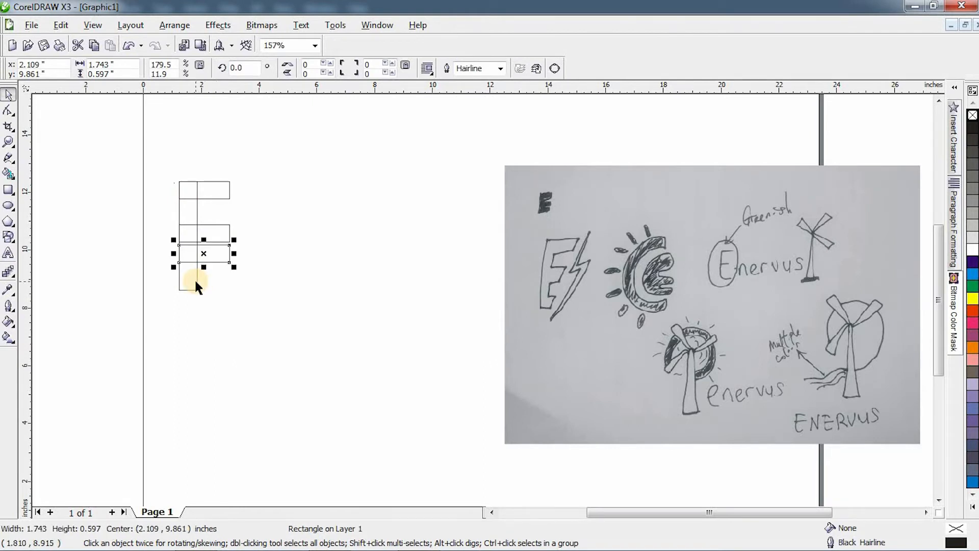
pyautogui.hotkey('ctrl', 'z')
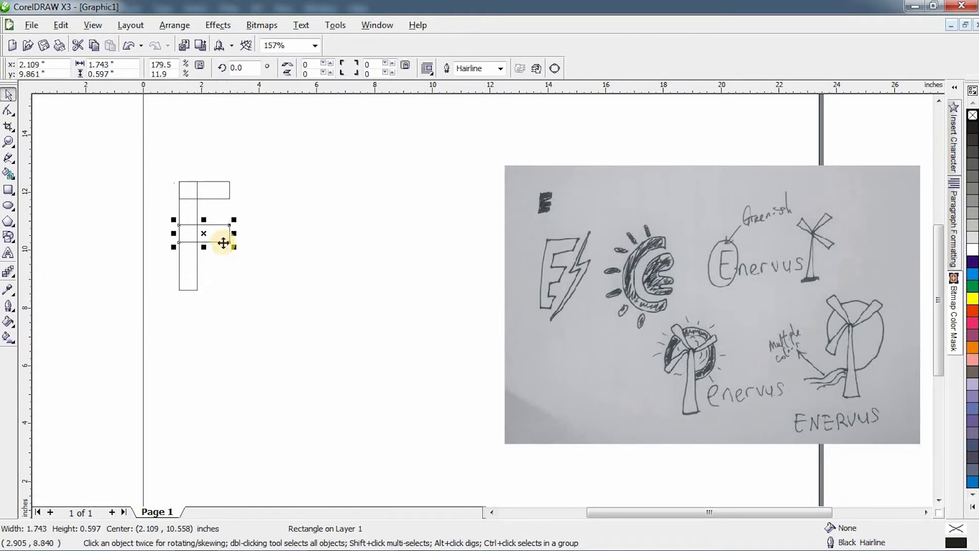
pyautogui.moveTo(211, 231); pyautogui.dragTo(211, 257)
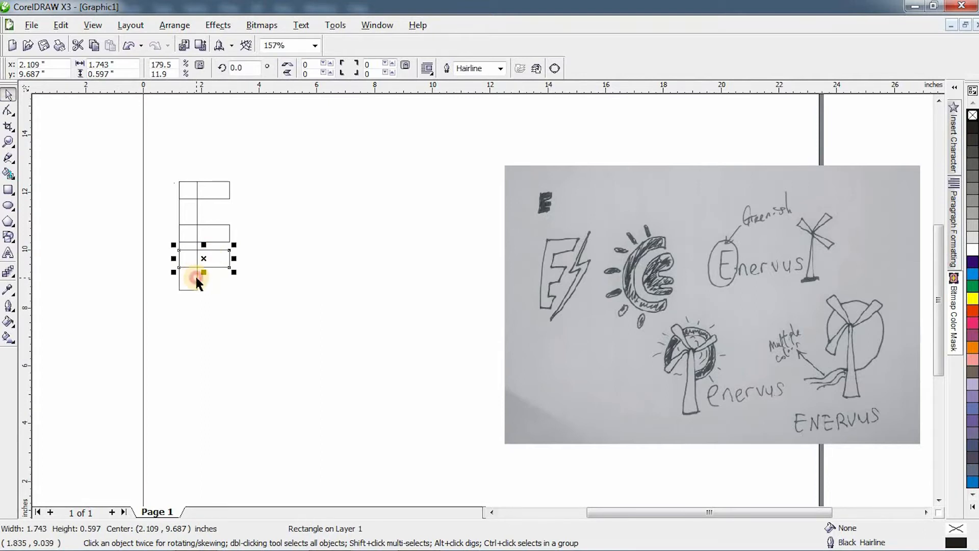
pyautogui.keyDown('shift'); pyautogui.click(196, 278); pyautogui.keyUp('shift')
pyautogui.press('b')
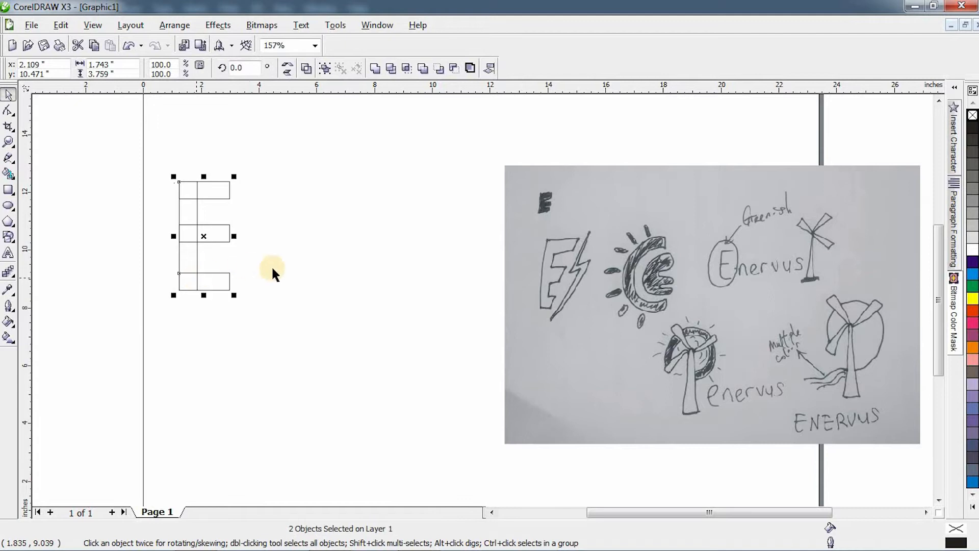
# Weld the stem and the three bars into a single letter E shape.
pyautogui.click(271, 267)
pyautogui.moveTo(164, 156); pyautogui.dragTo(259, 331)
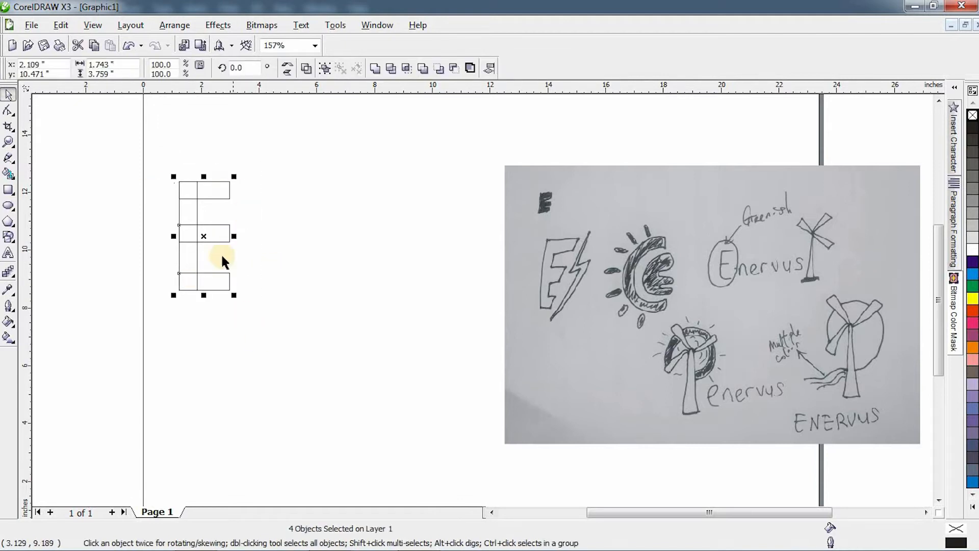
pyautogui.click(378, 68)
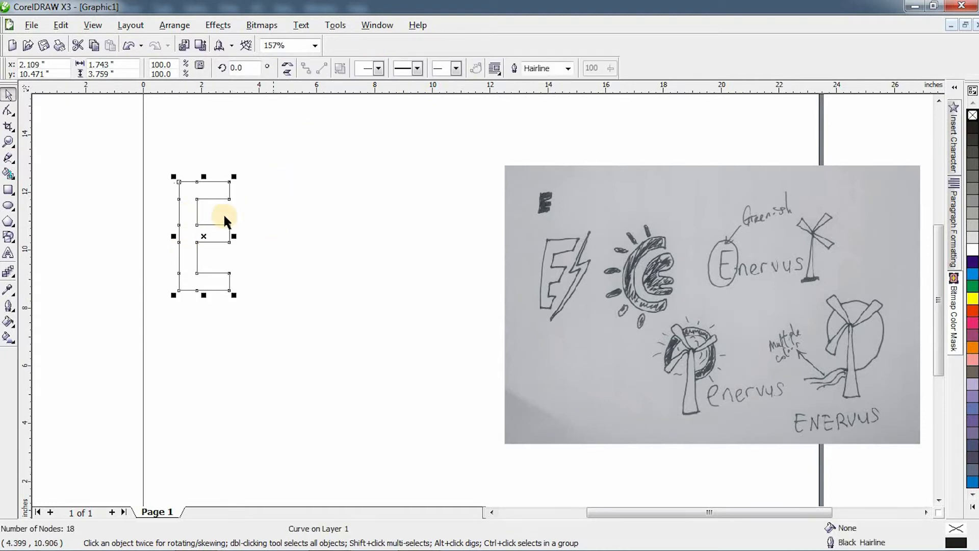
# Draw a straight diagonal line about 1.02 inches wide and 5.1 inches tall across the E's arms with the Freehand tool.
pyautogui.doubleClick(220, 227)
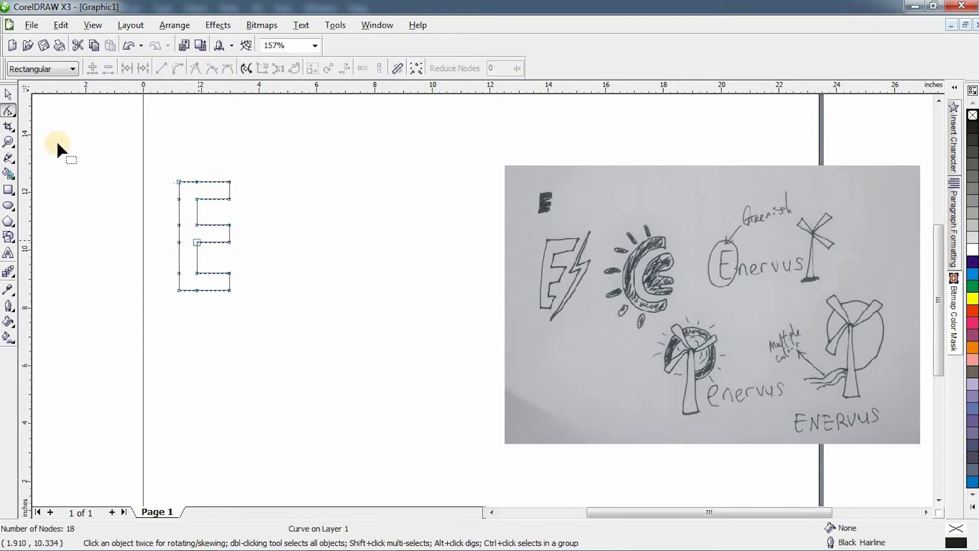
pyautogui.click(9, 157)
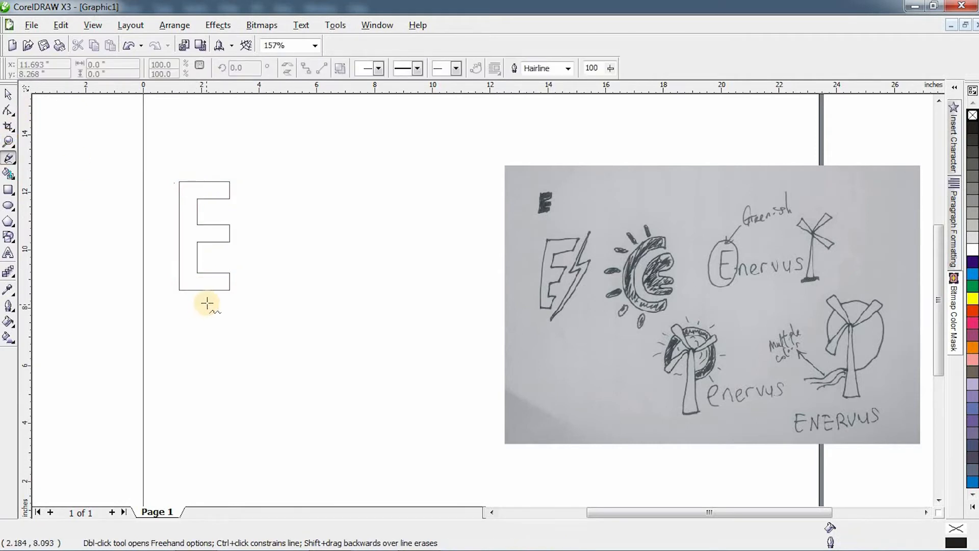
pyautogui.click(205, 302)
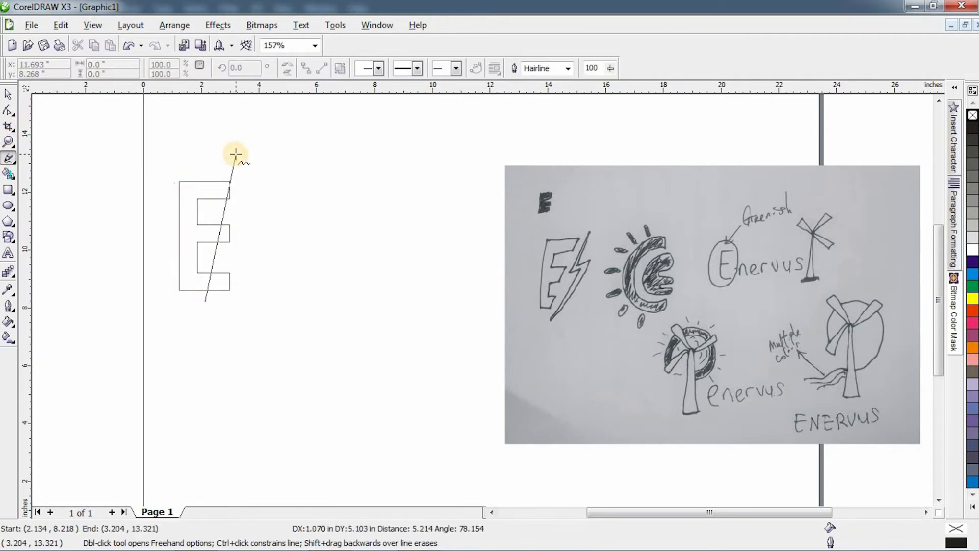
pyautogui.click(233, 154)
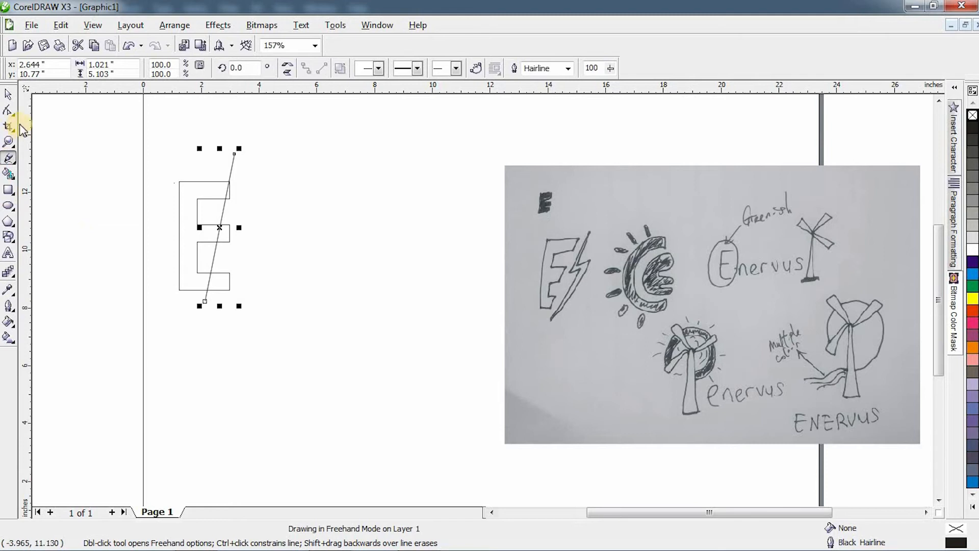
pyautogui.click(8, 111)
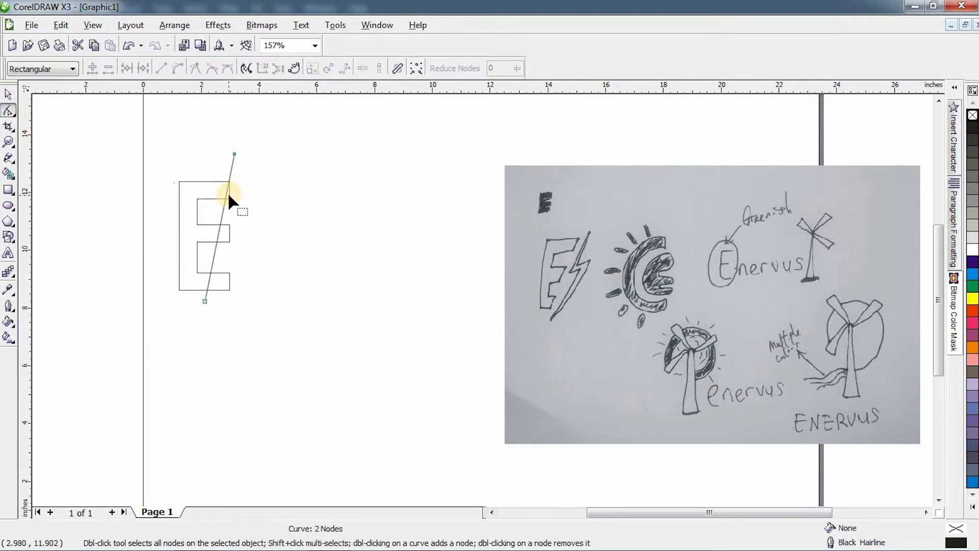
pyautogui.press('space')
pyautogui.click(277, 216)
# Move the two end nodes of the E's top arm onto the diagonal line to slant its end.
pyautogui.press('F2')
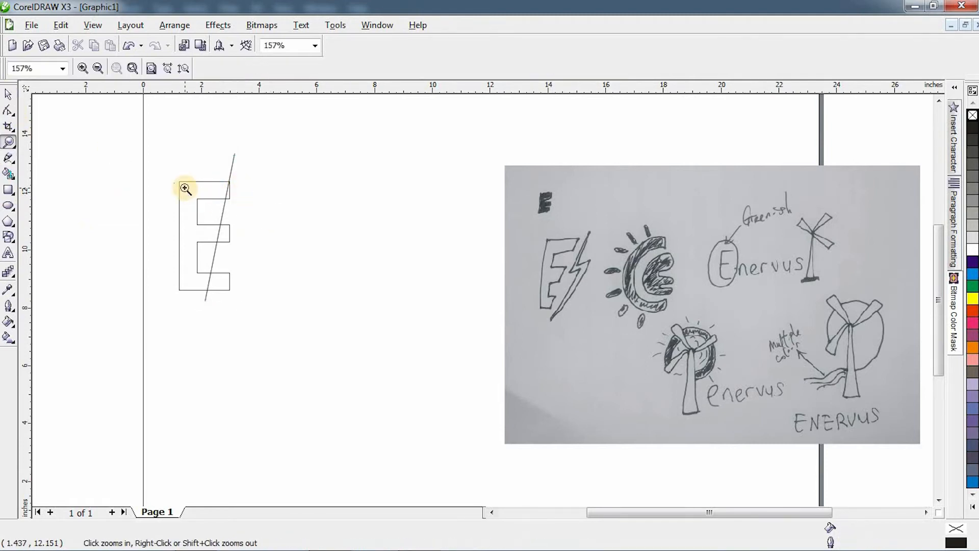
pyautogui.moveTo(153, 174); pyautogui.dragTo(321, 313)
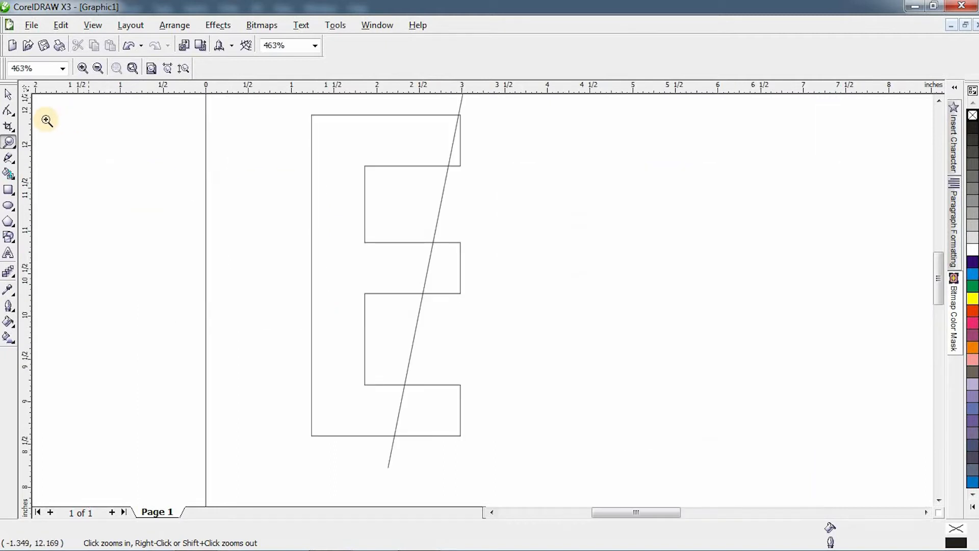
pyautogui.click(8, 110)
pyautogui.click(461, 158)
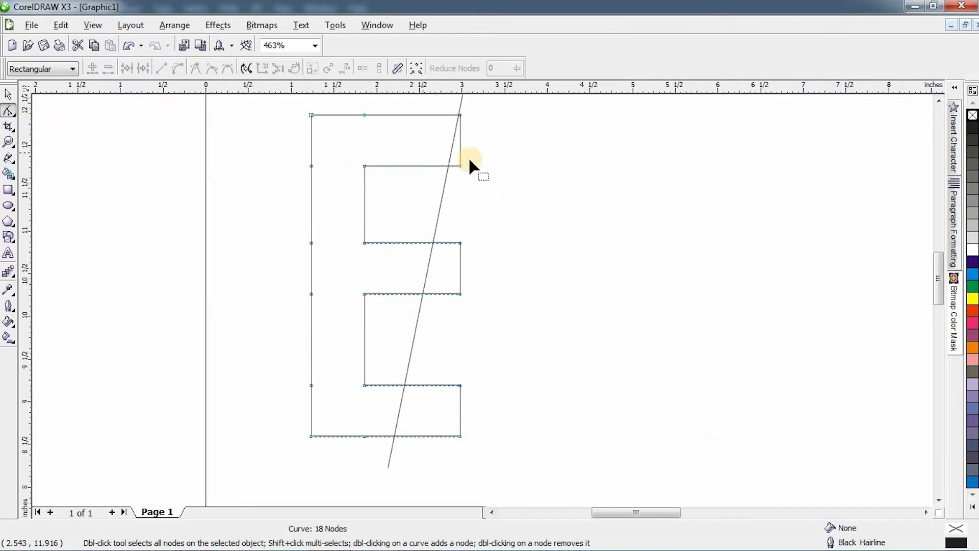
pyautogui.moveTo(460, 164); pyautogui.dragTo(449, 167)
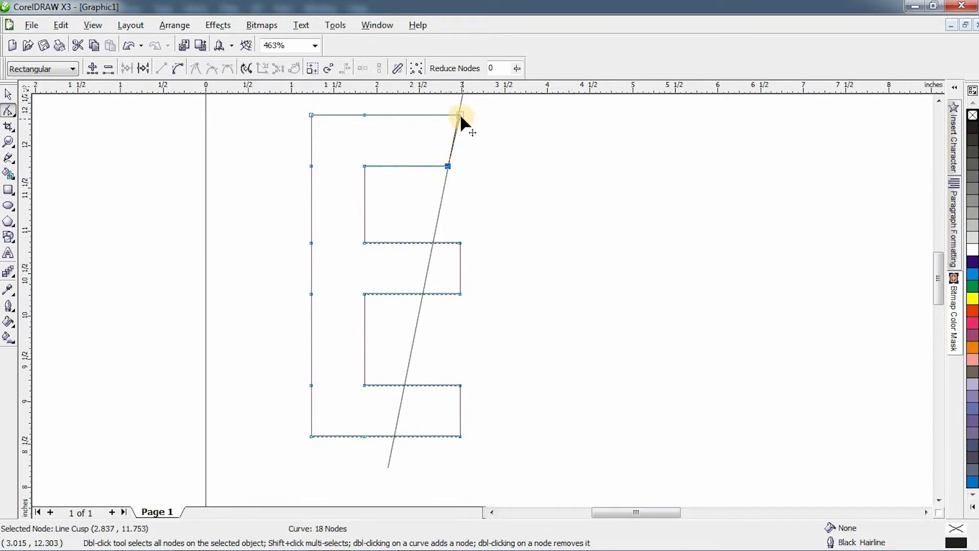
pyautogui.moveTo(461, 116); pyautogui.dragTo(470, 135)
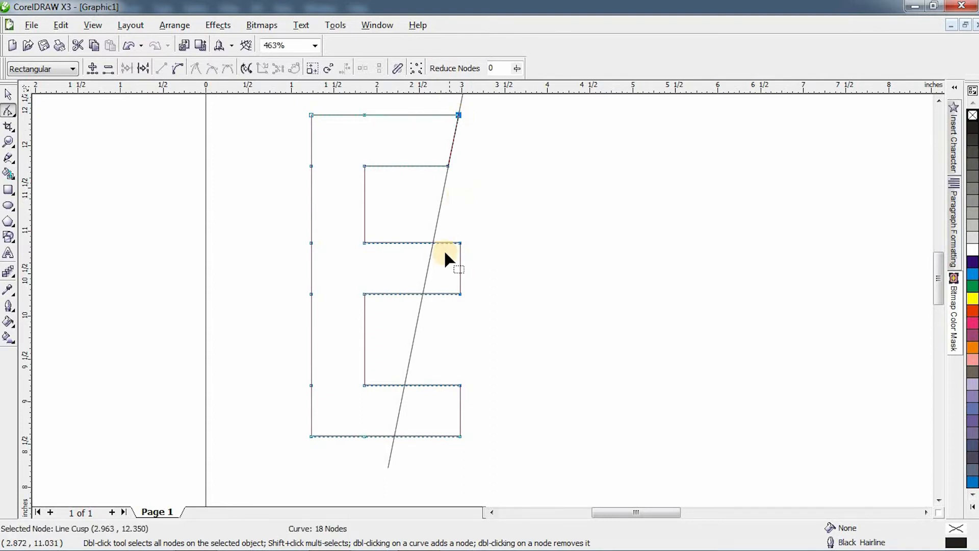
# Move the end nodes of the E's middle and bottom arms onto the diagonal line so their ends slant along it.
pyautogui.moveTo(451, 222); pyautogui.dragTo(423, 295)
pyautogui.click(430, 292)
pyautogui.moveTo(429, 355); pyautogui.dragTo(405, 436)
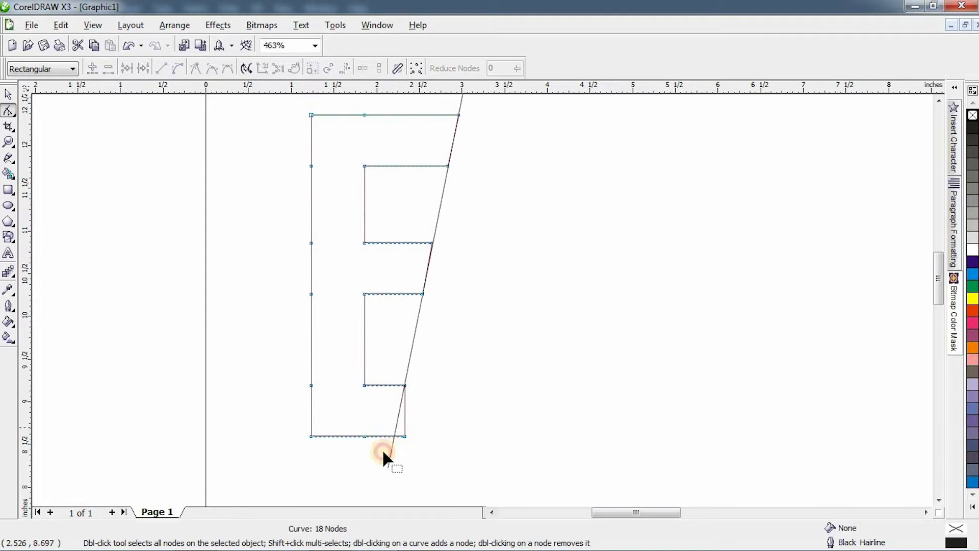
pyautogui.click(405, 436)
pyautogui.moveTo(404, 436); pyautogui.dragTo(395, 437)
pyautogui.press('space')
# Shift the diagonal line slightly to the right, clear of the E's slanted arms, centred at about 2.87, 10.82 inches.
pyautogui.press('F4')
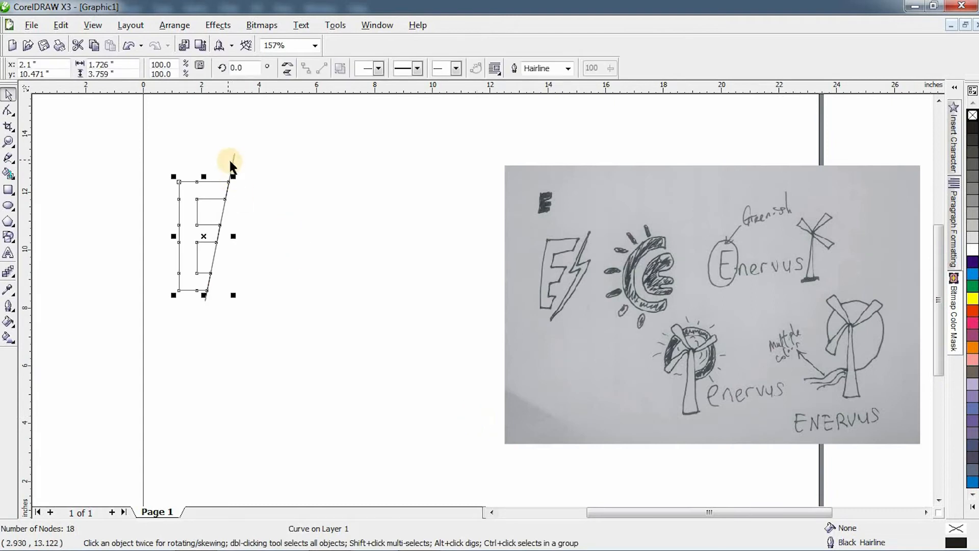
pyautogui.click(233, 158)
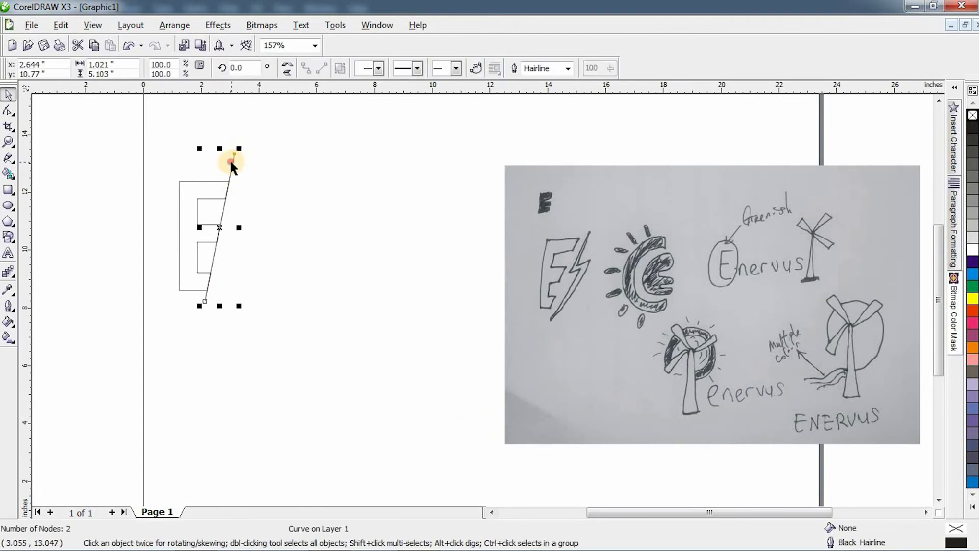
pyautogui.moveTo(231, 162); pyautogui.dragTo(237, 160)
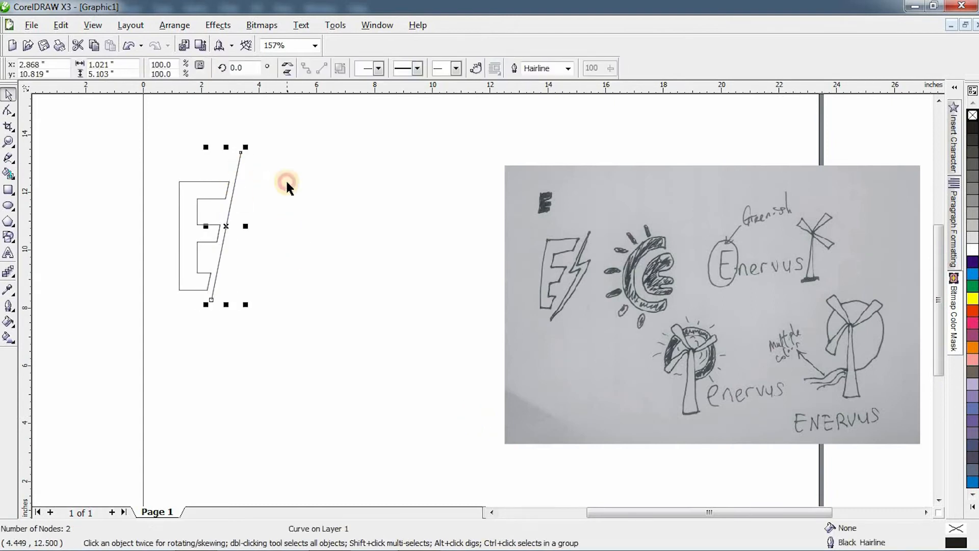
pyautogui.click(286, 182)
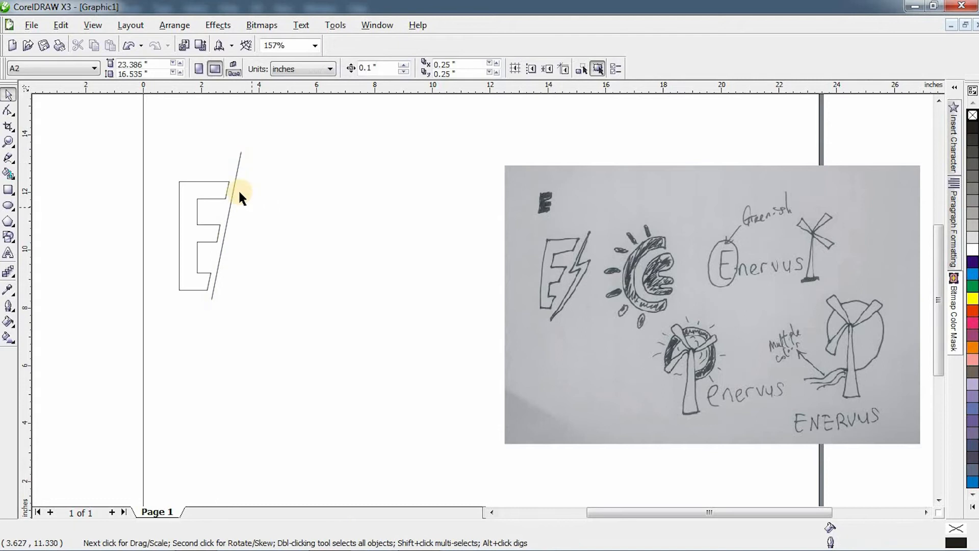
# Draw a narrow upright rectangle about 0.5 by 4.08 inches beside the diagonal line and convert it to curves.
pyautogui.click(9, 191)
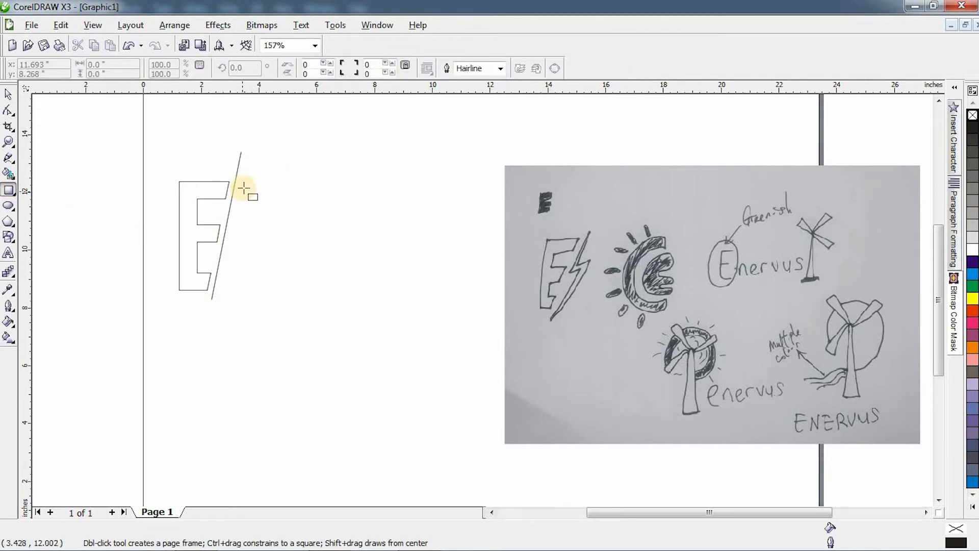
pyautogui.moveTo(242, 186); pyautogui.dragTo(257, 304)
pyautogui.press('space')
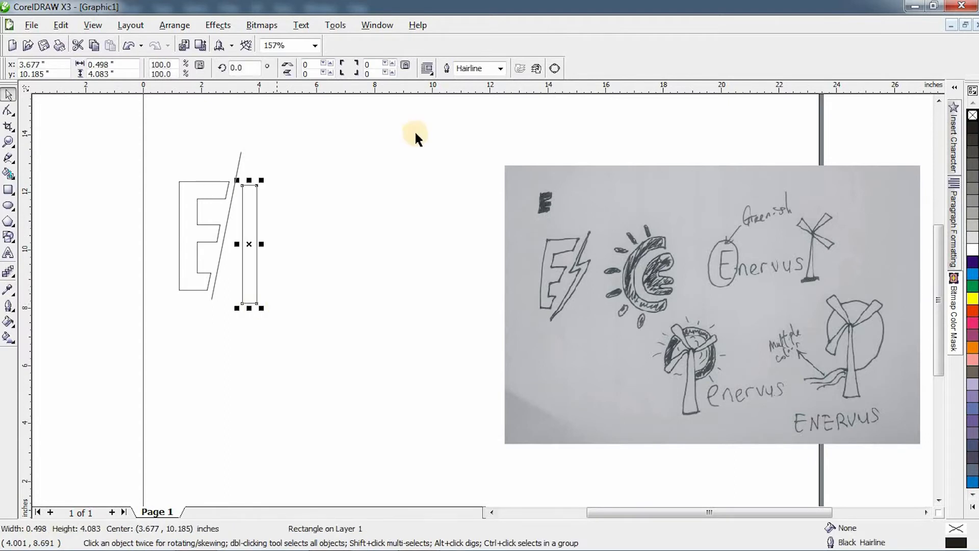
pyautogui.click(555, 68)
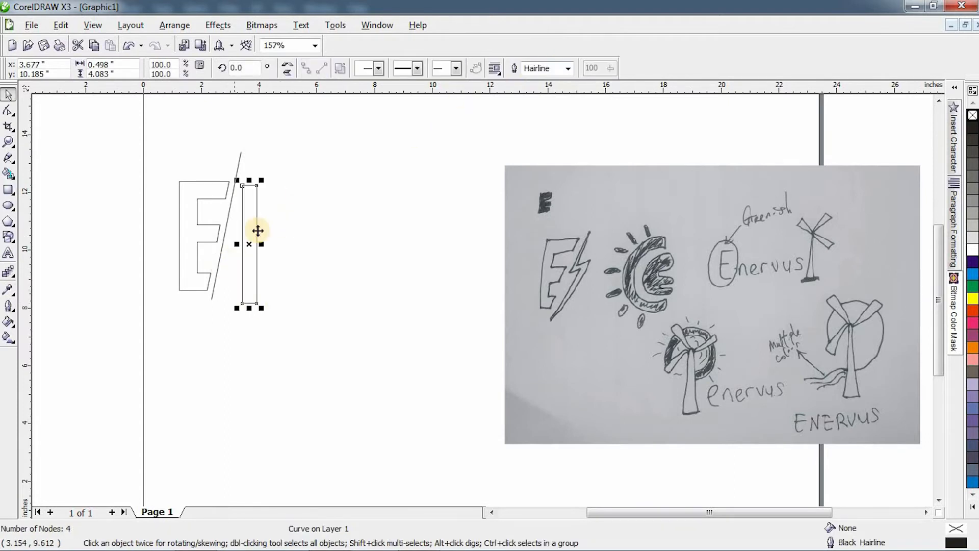
# Add nodes to the rectangle's sides and shift them to bend it, with a left notch tip at about 3.22, 10.55 inches.
pyautogui.press('F10')
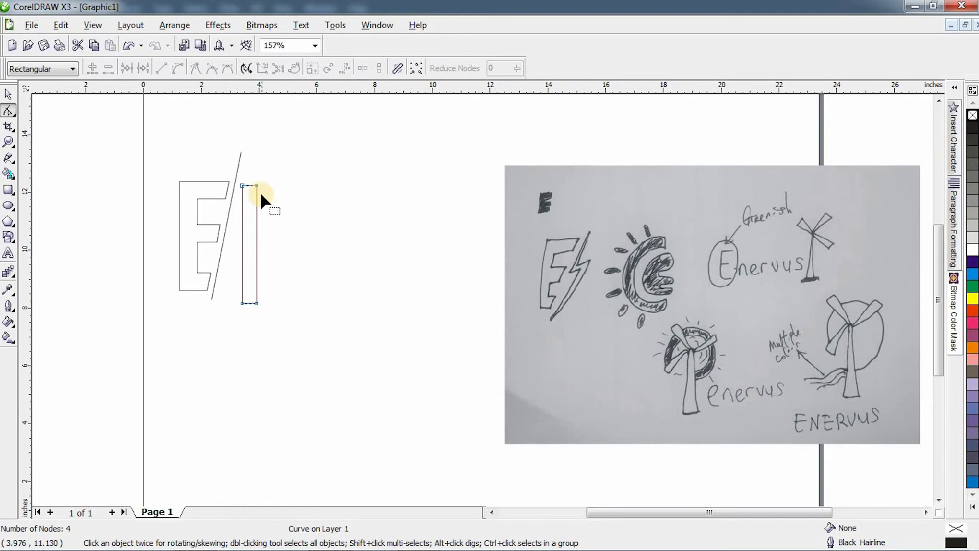
pyautogui.doubleClick(242, 229)
pyautogui.moveTo(243, 229)
pyautogui.mouseDown()
pyautogui.moveTo(262, 210)
pyautogui.moveTo(250, 224)
pyautogui.mouseUp()
pyautogui.doubleClick(257, 220)
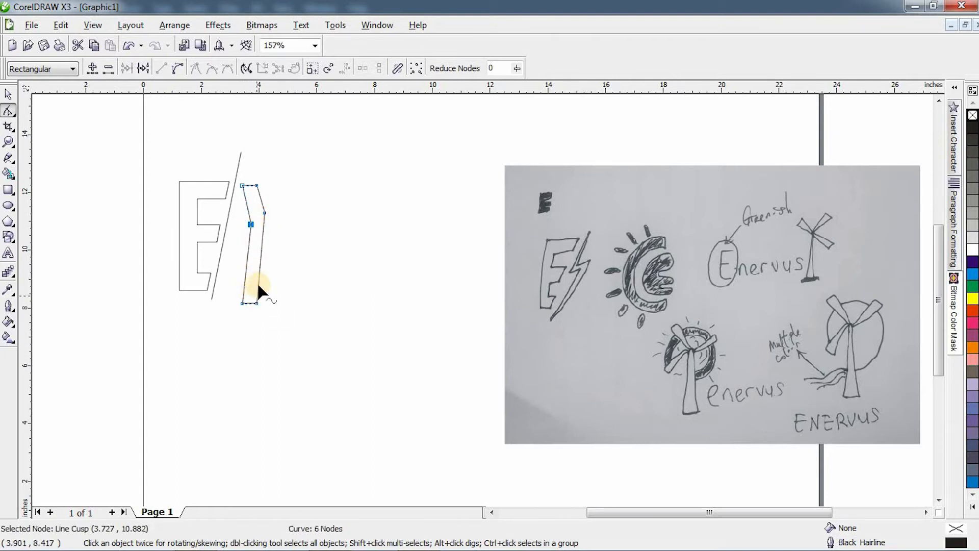
pyautogui.doubleClick(247, 207)
pyautogui.moveTo(247, 207); pyautogui.dragTo(237, 234)
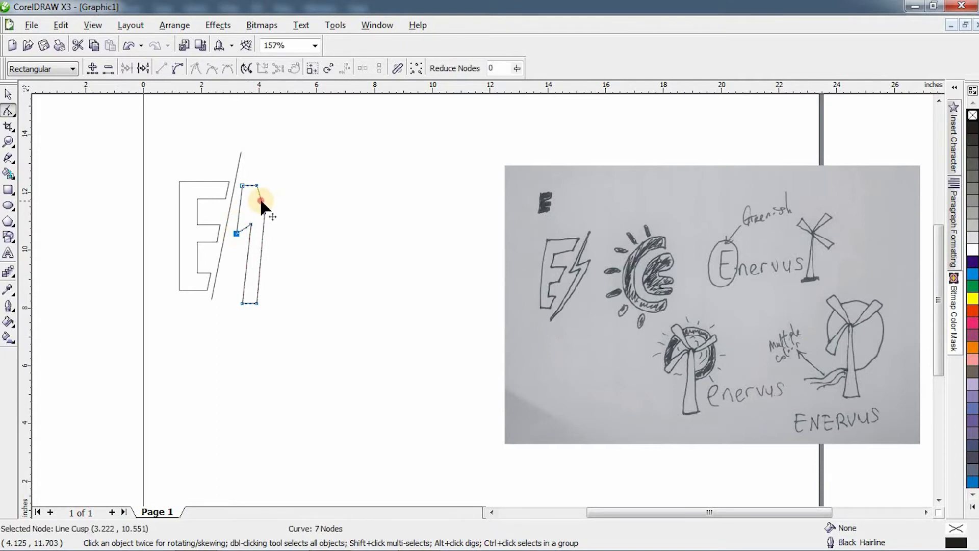
# Notch the bolt's right side with an added node, then merge its top corners into a point at about 4.23, 13.57 inches.
pyautogui.doubleClick(261, 201)
pyautogui.moveTo(262, 201)
pyautogui.mouseDown()
pyautogui.moveTo(247, 214)
pyautogui.moveTo(262, 208)
pyautogui.mouseUp()
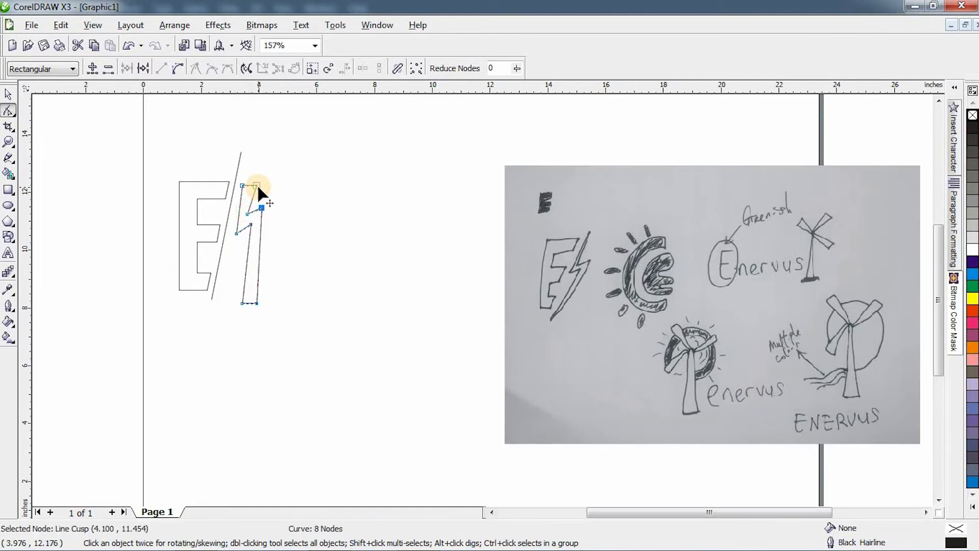
pyautogui.press('Delete')
pyautogui.moveTo(243, 186); pyautogui.dragTo(265, 146)
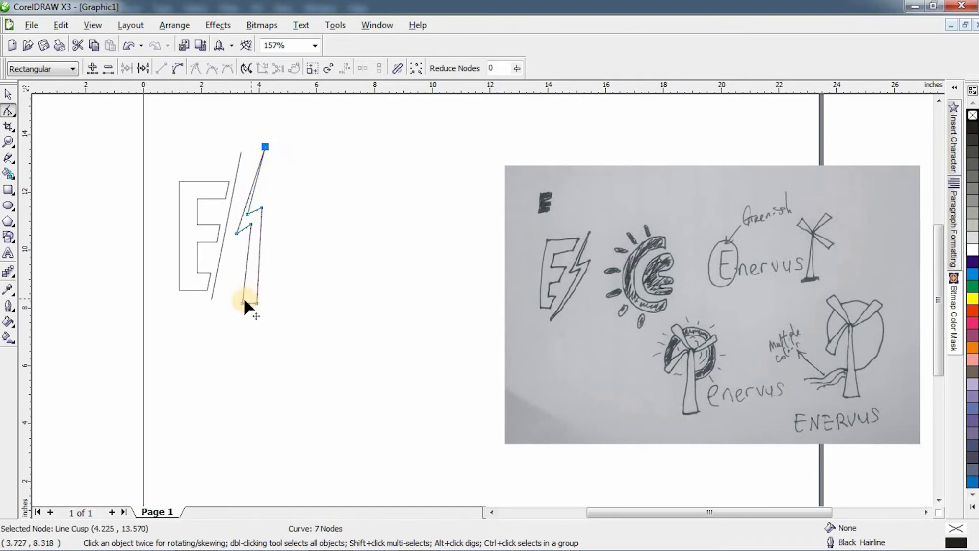
pyautogui.click(244, 302)
pyautogui.press('Delete')
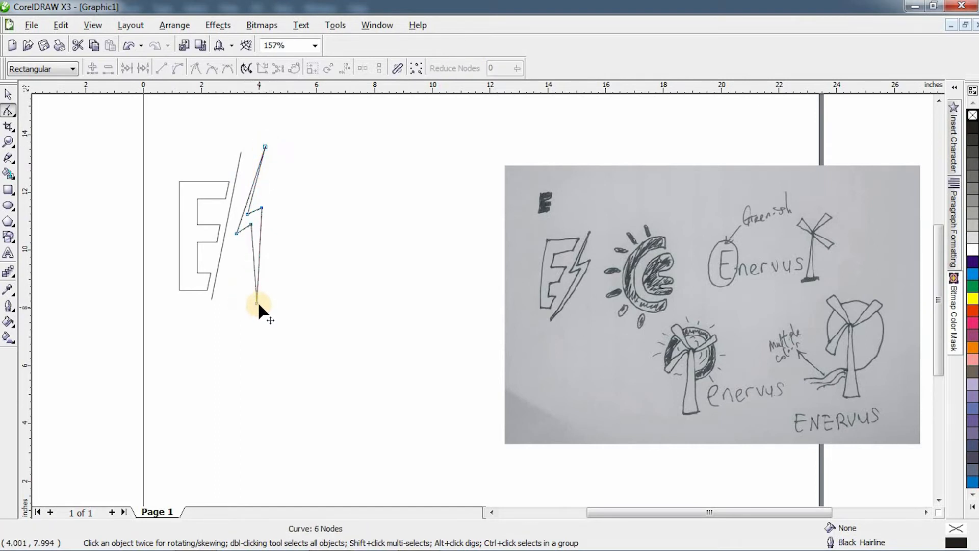
pyautogui.moveTo(257, 304); pyautogui.dragTo(245, 310)
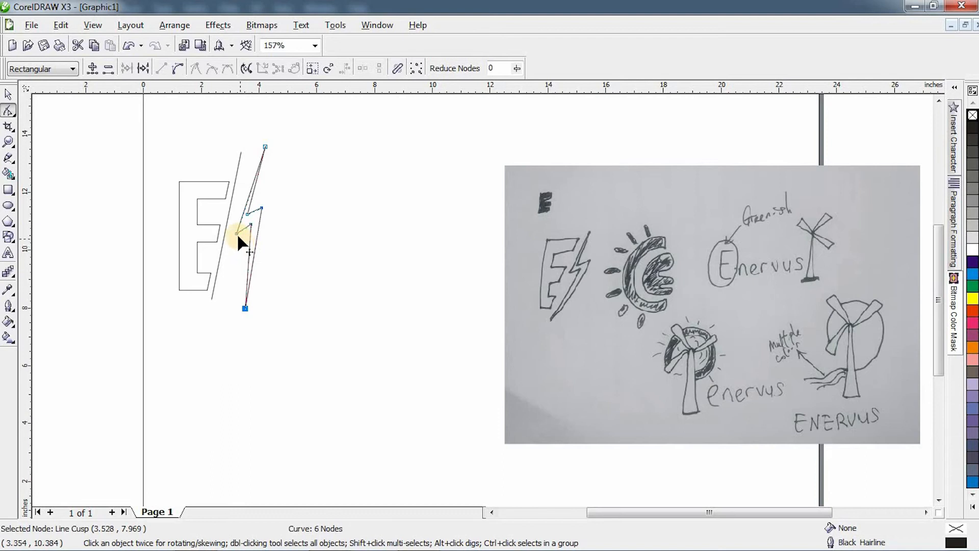
pyautogui.hotkey('ctrl', 'z')
pyautogui.hotkey('ctrl', 'z')
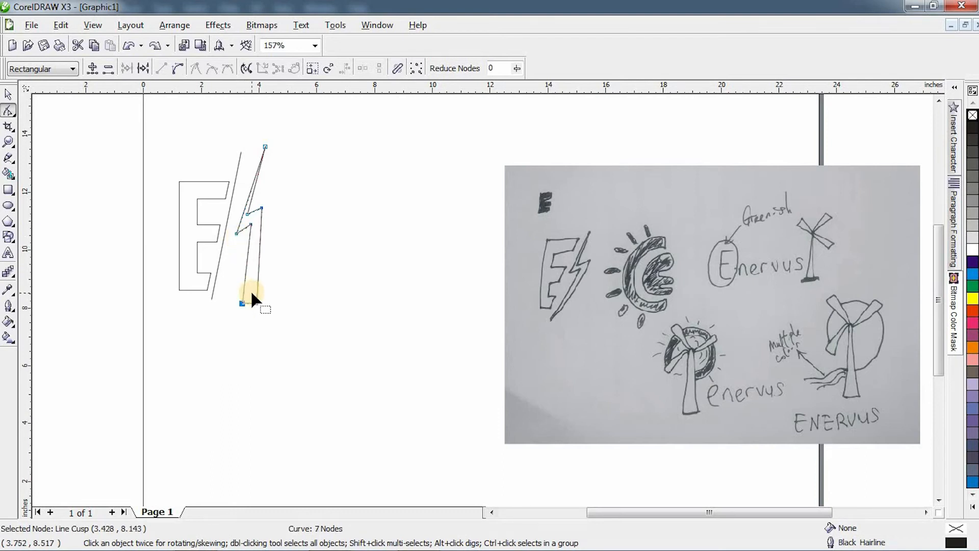
# Taper the bolt's lower end to a point at about 3.48, 8.12 inches and reshape its middle zigzag nodes.
pyautogui.press('Delete')
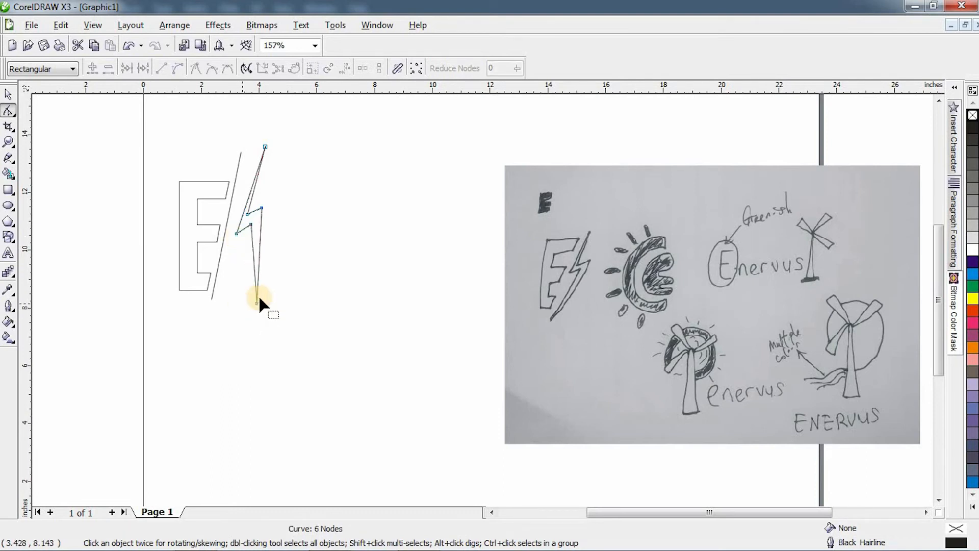
pyautogui.moveTo(257, 304); pyautogui.dragTo(244, 304)
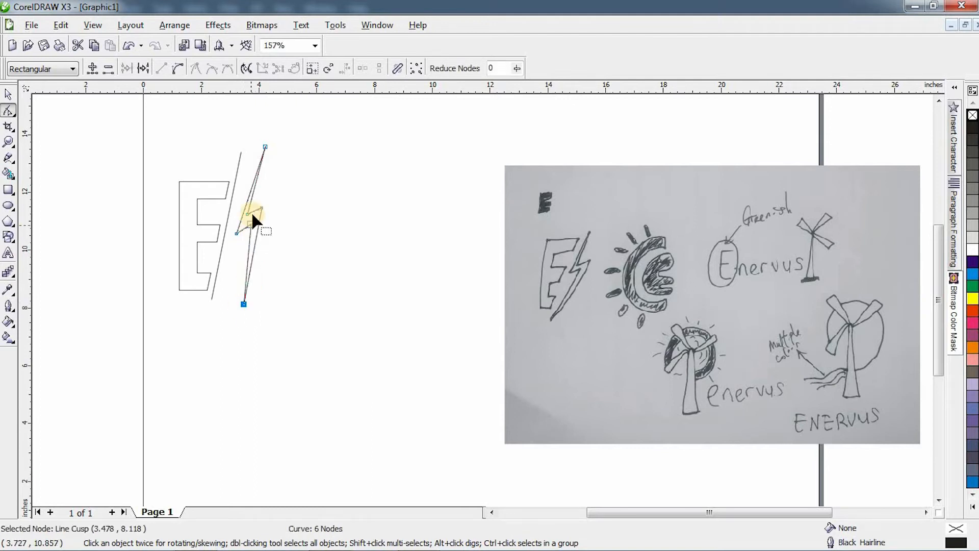
pyautogui.moveTo(249, 210)
pyautogui.mouseDown()
pyautogui.moveTo(265, 199)
pyautogui.moveTo(255, 220)
pyautogui.mouseUp()
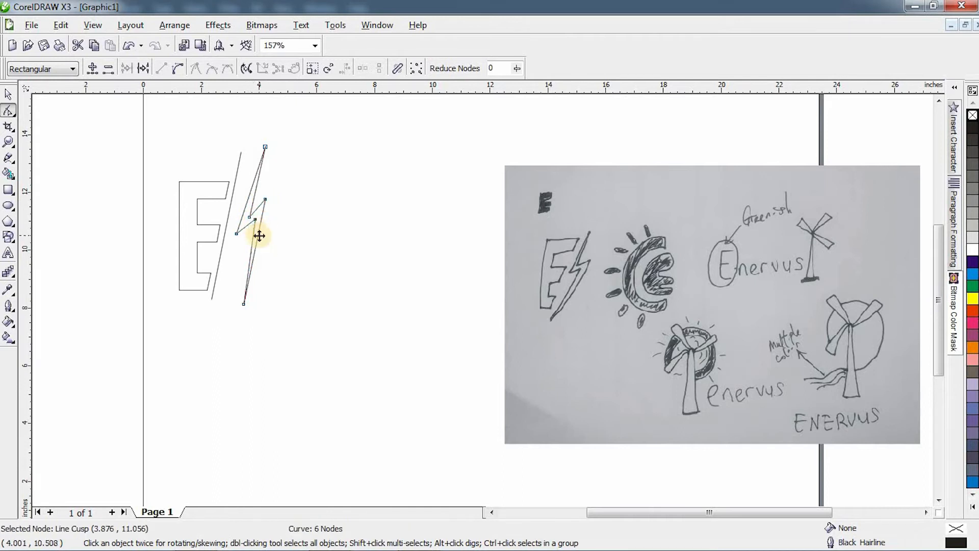
# Move the bolt's inner left node to about 3.80, 10.91 inches and shift the left notch tip slightly outward.
pyautogui.press('space')
pyautogui.click(267, 220)
pyautogui.click(257, 216)
pyautogui.press('space')
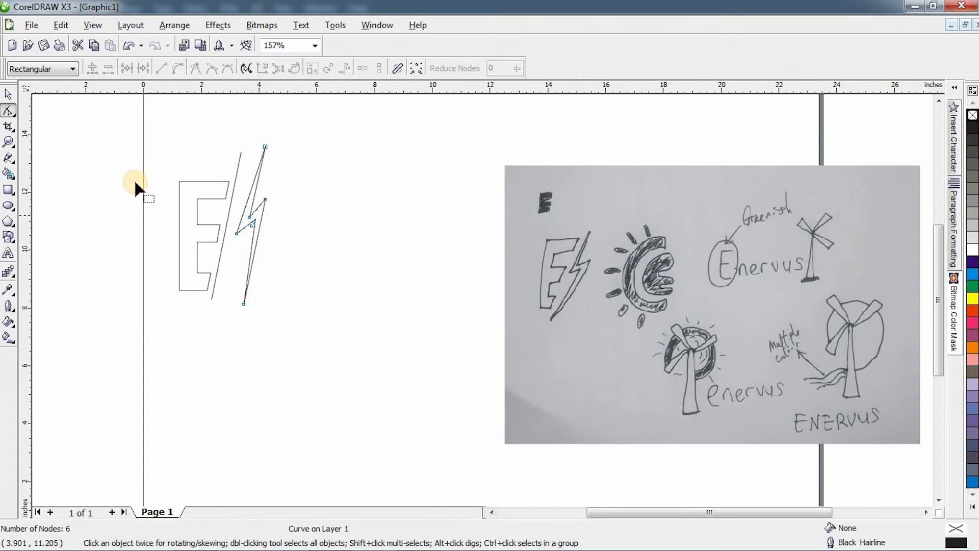
pyautogui.click(11, 93)
pyautogui.click(263, 216)
pyautogui.click(251, 214)
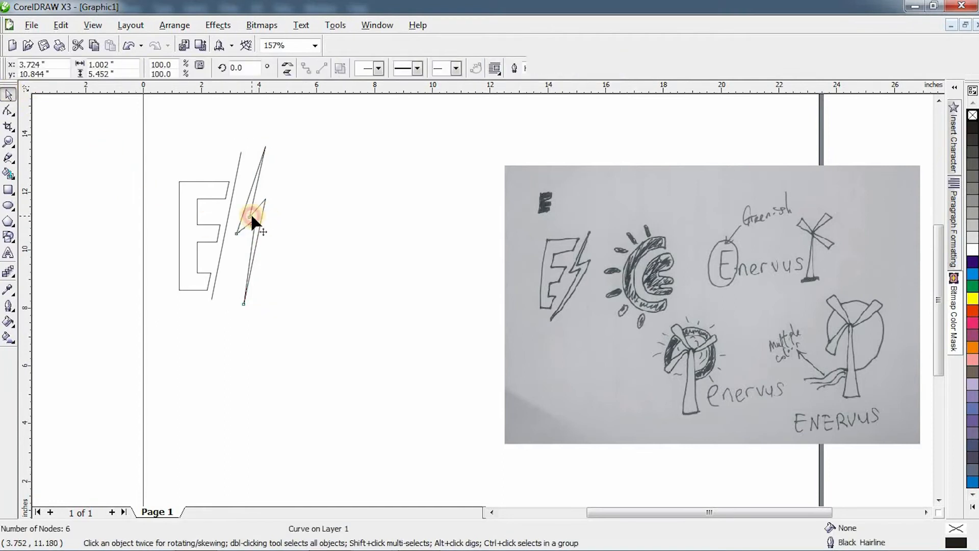
pyautogui.press('space')
pyautogui.click(250, 226)
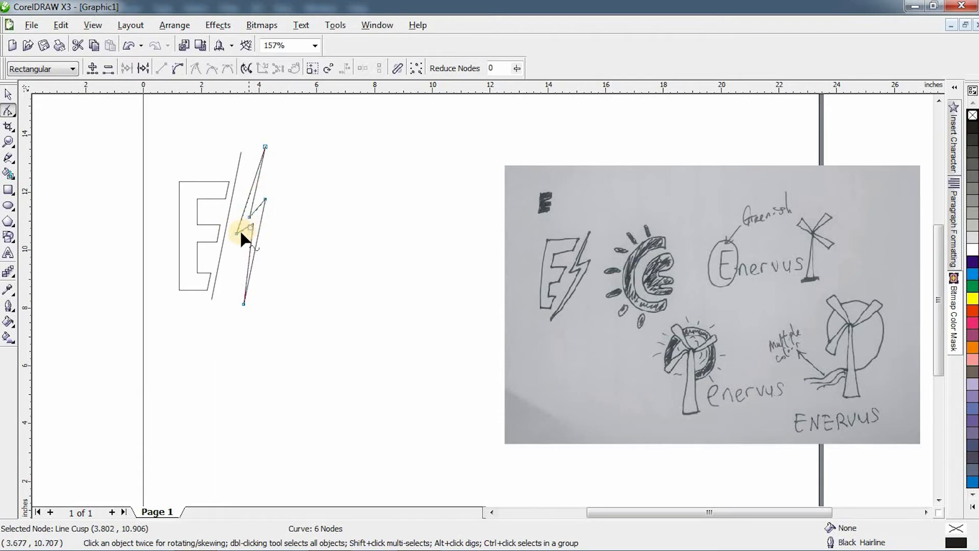
pyautogui.moveTo(235, 230); pyautogui.dragTo(234, 230)
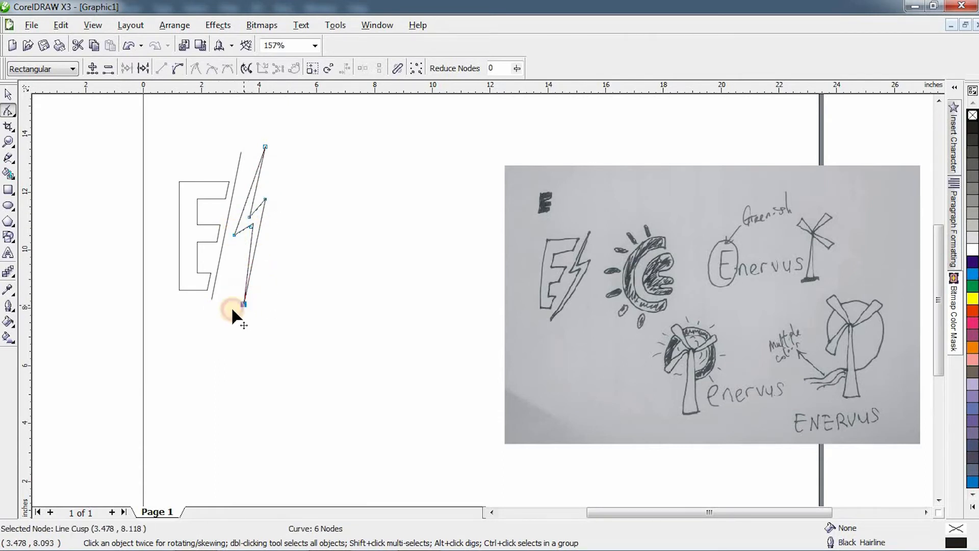
# Stretch the bolt's lower tip to about 3.20, 8.02 inches and its upper tip to about 4.42, 13.74 inches.
pyautogui.moveTo(243, 305); pyautogui.dragTo(236, 307)
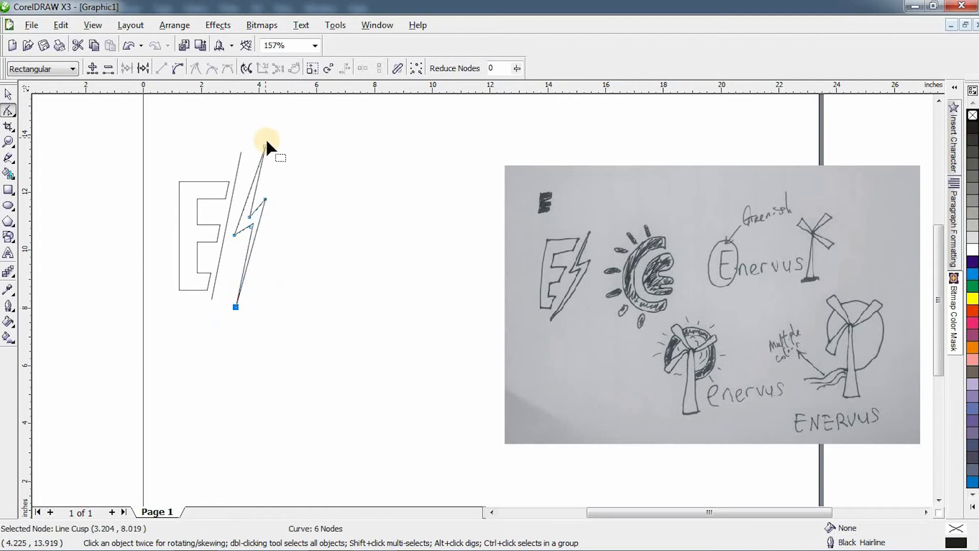
pyautogui.moveTo(265, 146); pyautogui.dragTo(271, 142)
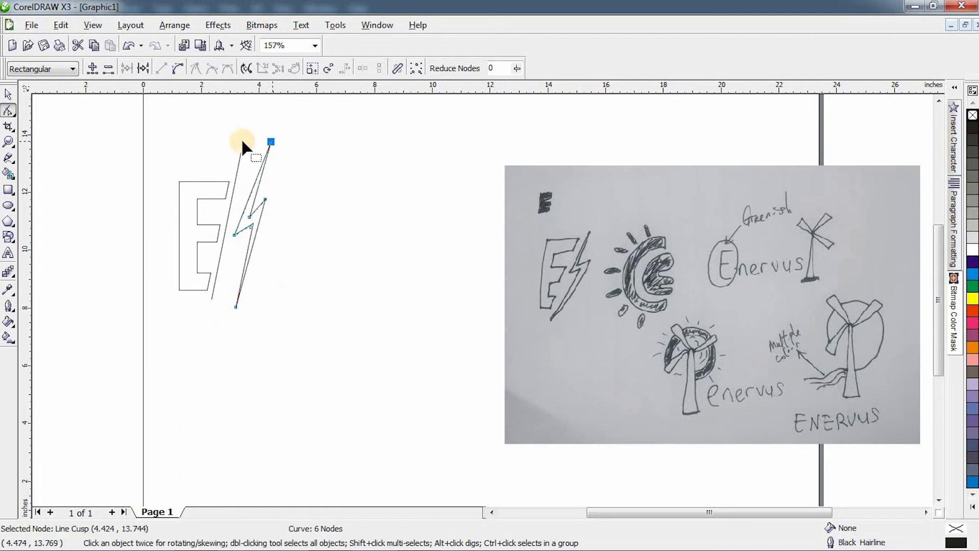
pyautogui.click(8, 94)
pyautogui.click(264, 219)
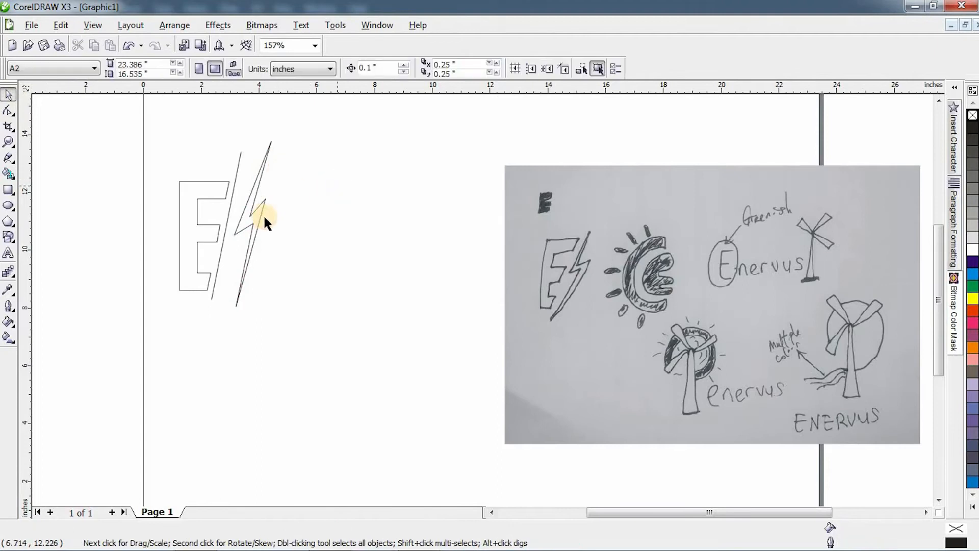
# Nudge the bolt's left notch tip to about 3.20, 10.50 inches.
pyautogui.doubleClick(260, 218)
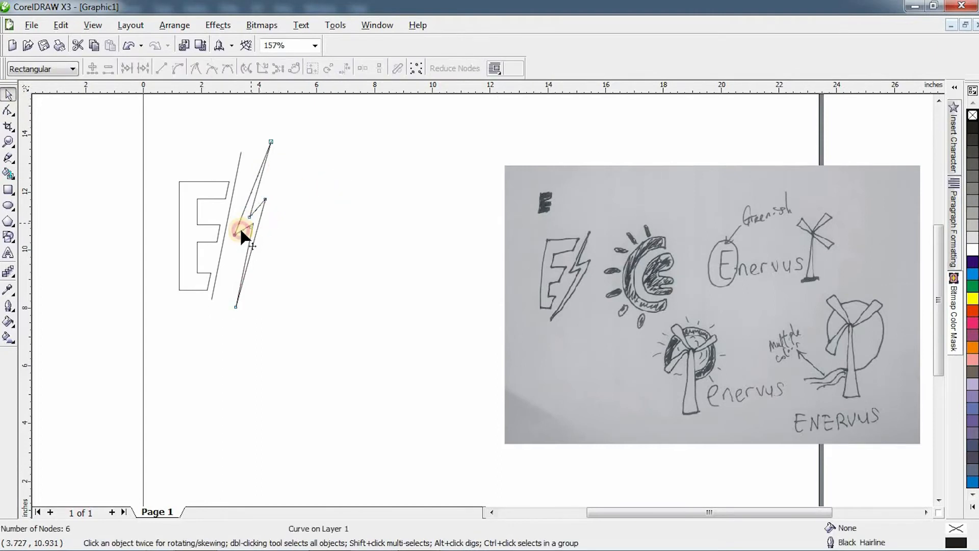
pyautogui.moveTo(235, 234); pyautogui.dragTo(235, 235)
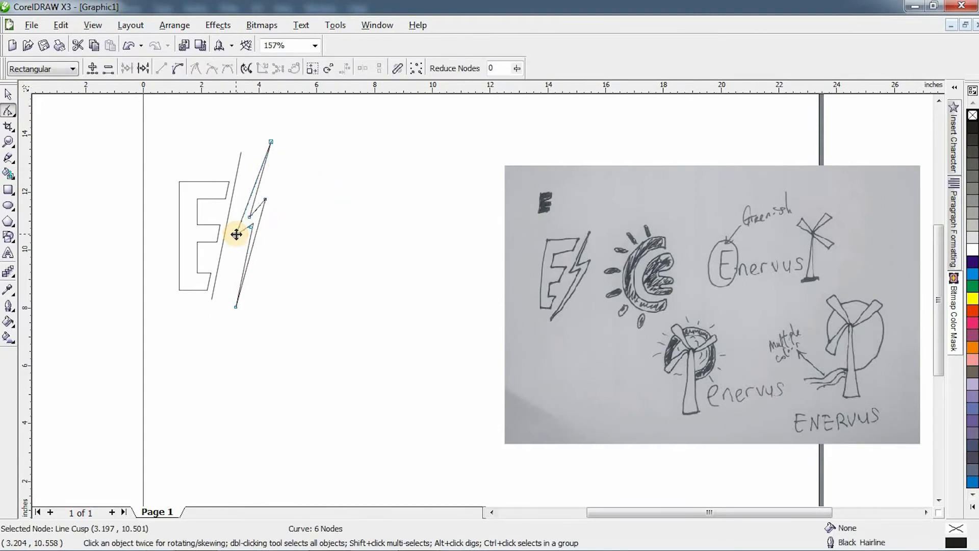
pyautogui.press('space')
# Delete the diagonal guide line between the E and the lightning bolt.
pyautogui.click(221, 245)
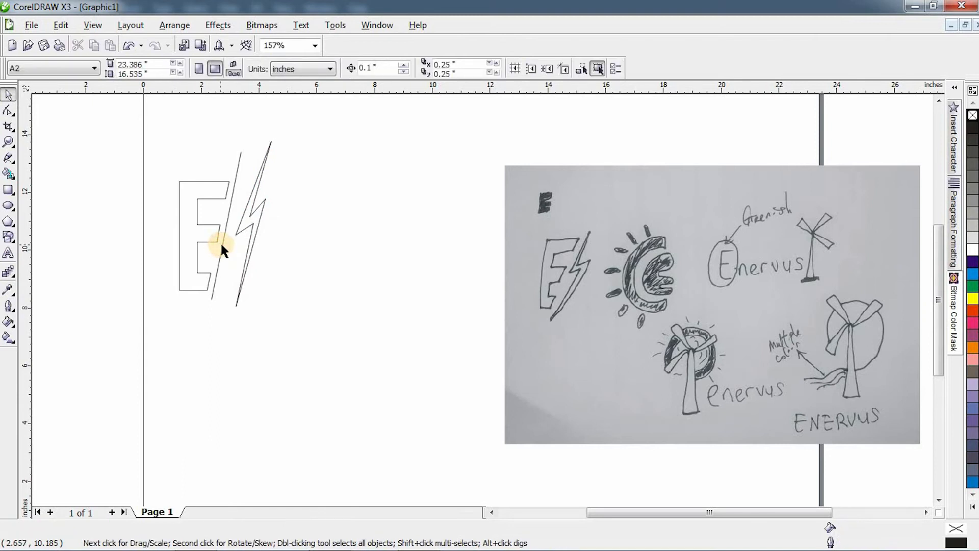
pyautogui.click(223, 245)
pyautogui.press('Delete')
# Scale the lightning bolt down to about the E's height and place it close against the E's slanted arm ends.
pyautogui.click(248, 225)
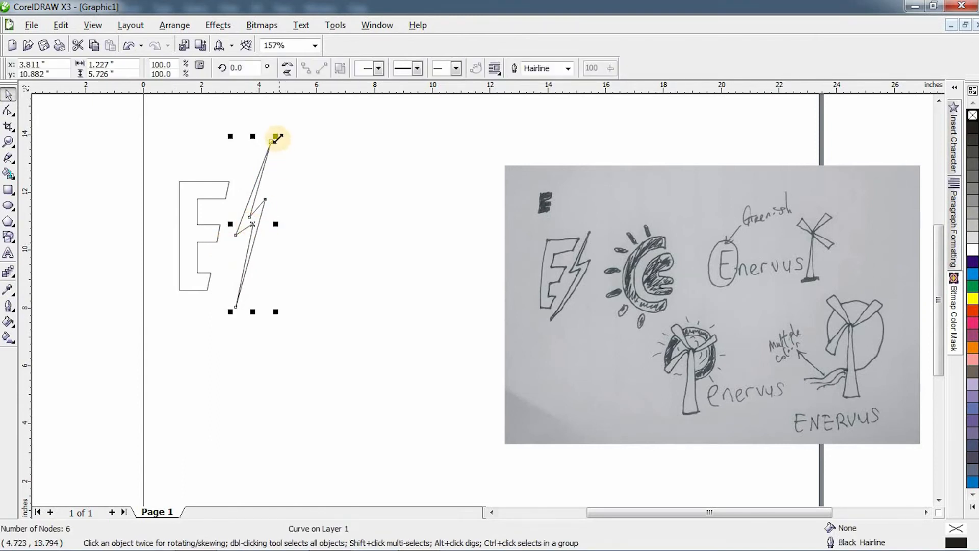
pyautogui.moveTo(276, 137); pyautogui.dragTo(255, 168)
pyautogui.click(253, 215)
pyautogui.click(253, 189)
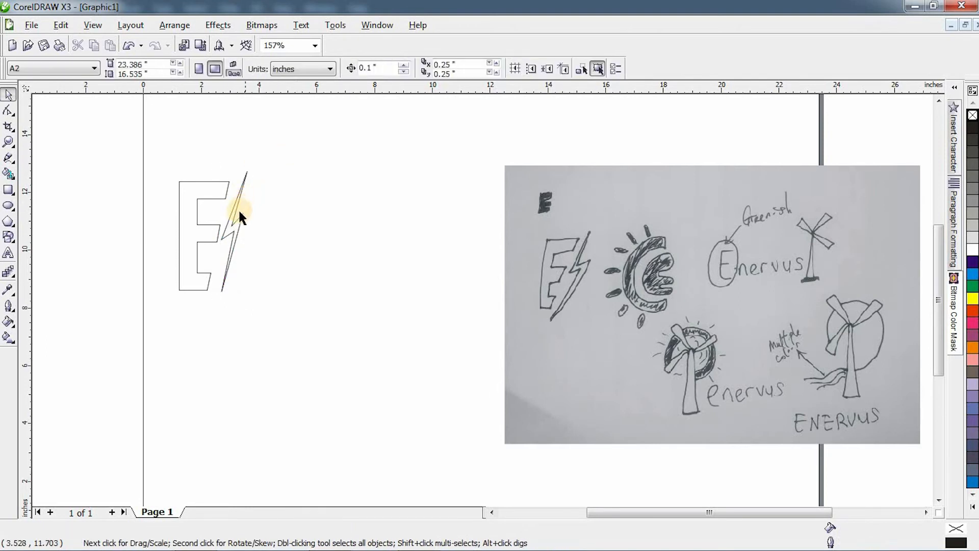
pyautogui.click(230, 225)
pyautogui.click(339, 216)
# Draw a circle about 4.93 inches in diameter, centred at about 7.26, 8.44 inches, to the right of the bolt.
pyautogui.click(8, 205)
pyautogui.moveTo(335, 286); pyautogui.dragTo(370, 295)
pyautogui.press('space')
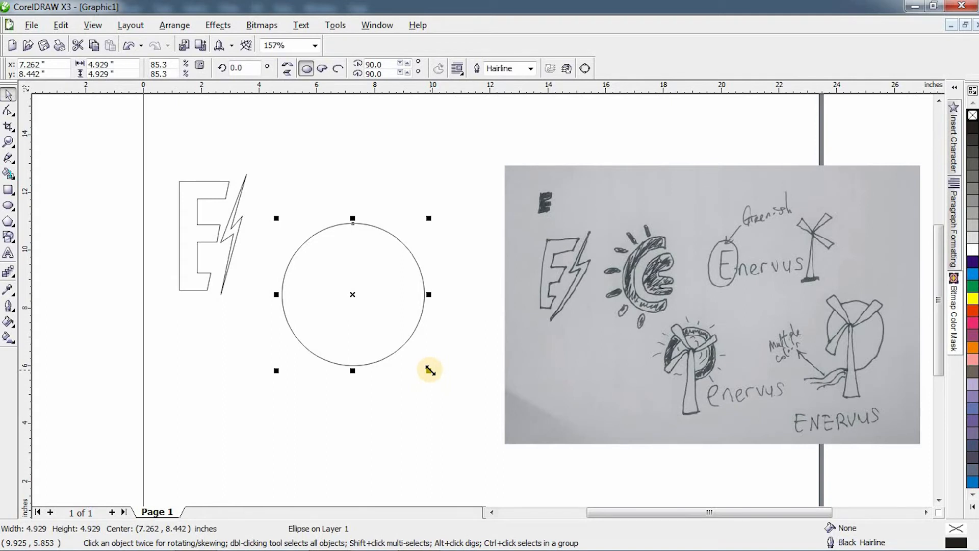
# Create a smaller concentric copy of the circle about 4.28 inches in diameter and combine both circles into a ring.
pyautogui.moveTo(430, 369)
pyautogui.mouseDown()
pyautogui.moveTo(418, 352)
pyautogui.moveTo(428, 360)
pyautogui.mouseUp()
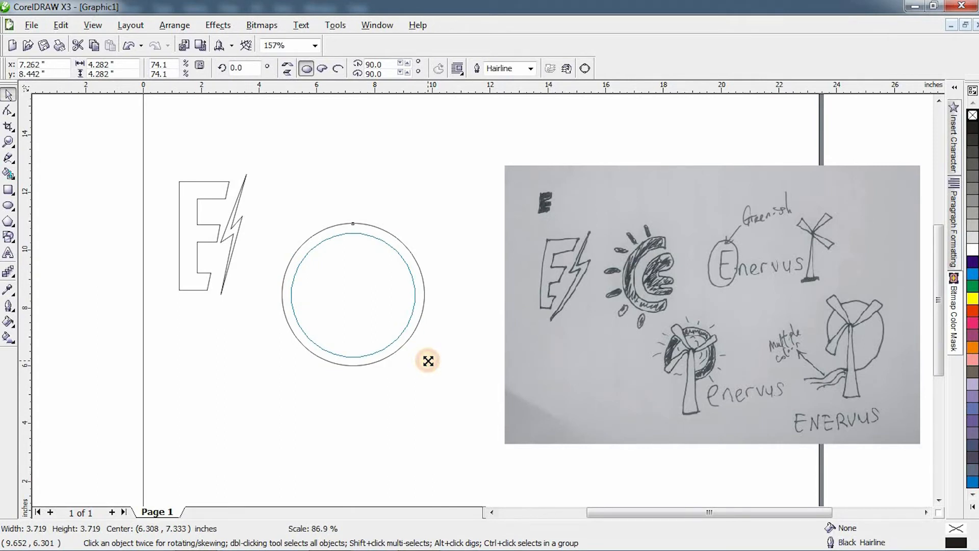
pyautogui.moveTo(428, 361); pyautogui.dragTo(426, 357)
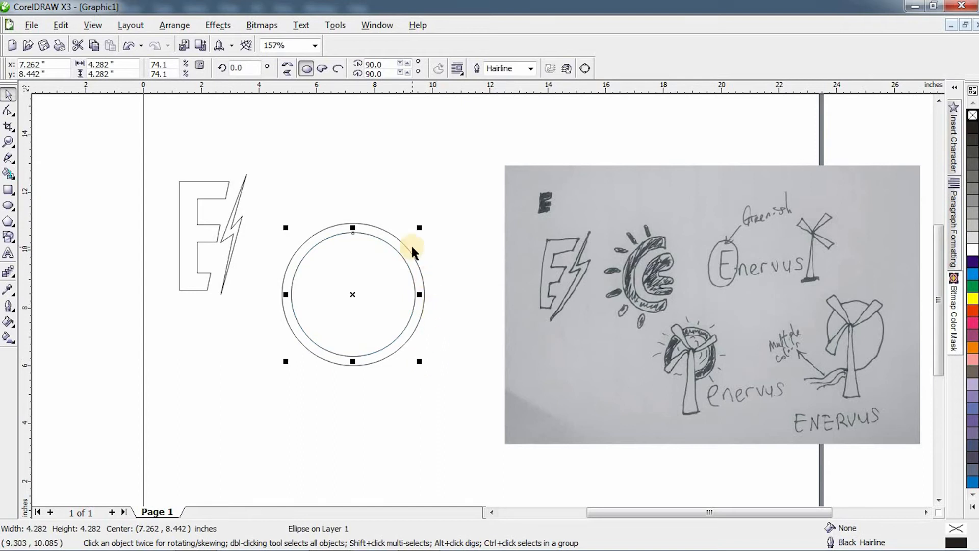
pyautogui.moveTo(449, 176); pyautogui.dragTo(282, 416)
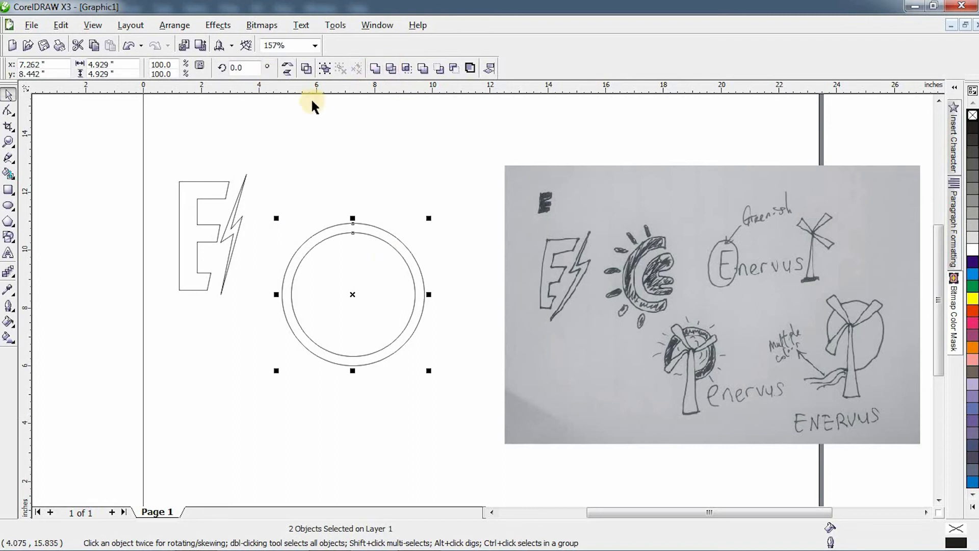
pyautogui.click(306, 68)
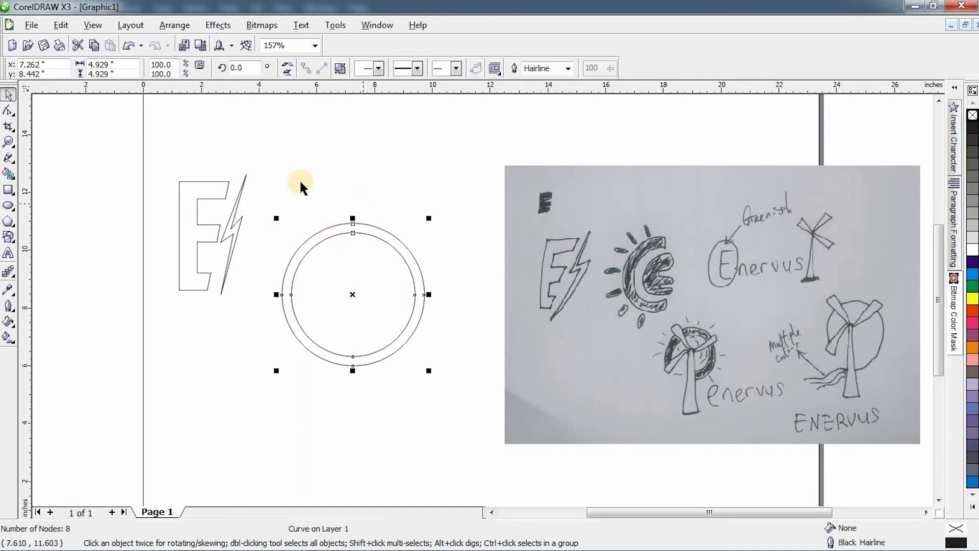
# Draw a rectangle about 2.69 by 5.73 inches covering the right part of the ring.
pyautogui.click(8, 190)
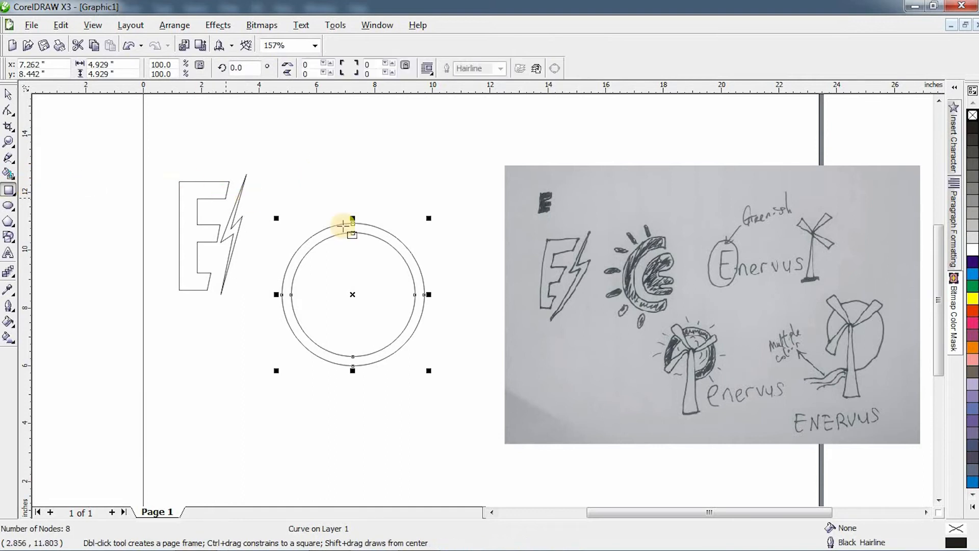
pyautogui.moveTo(366, 217); pyautogui.dragTo(443, 381)
pyautogui.press('space')
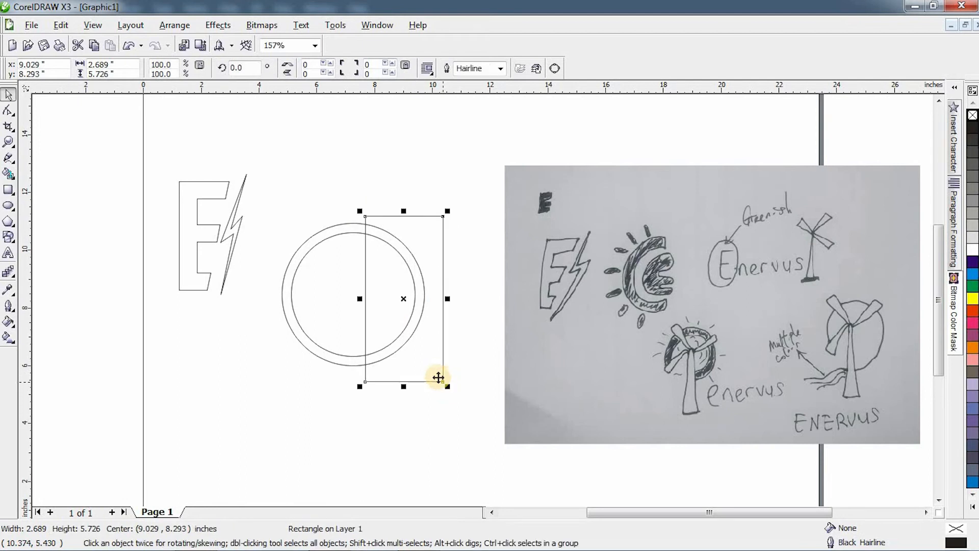
# Trim the ring with the rectangle to leave an open C shape, and select the rectangle.
pyautogui.keyDown('shift'); pyautogui.click(345, 233); pyautogui.keyUp('shift')
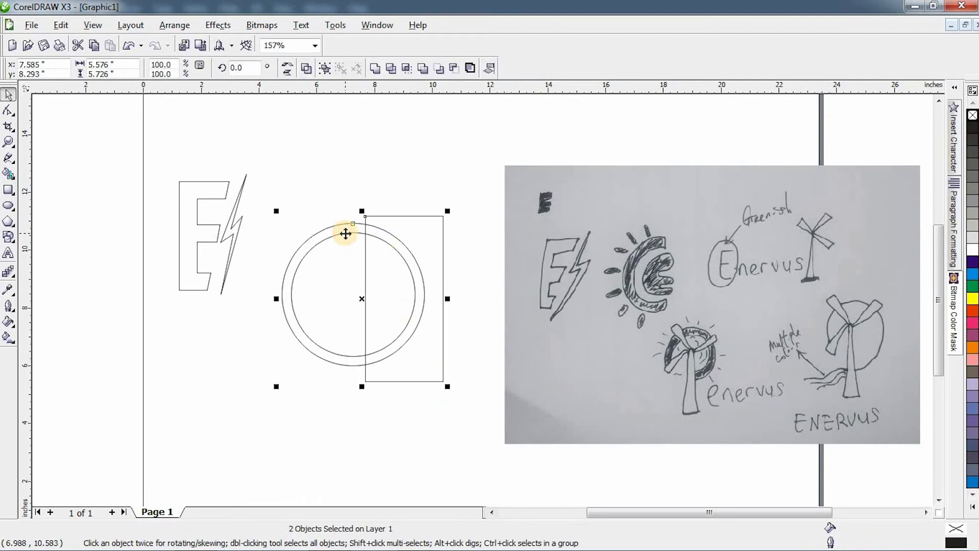
pyautogui.click(393, 70)
pyautogui.click(409, 261)
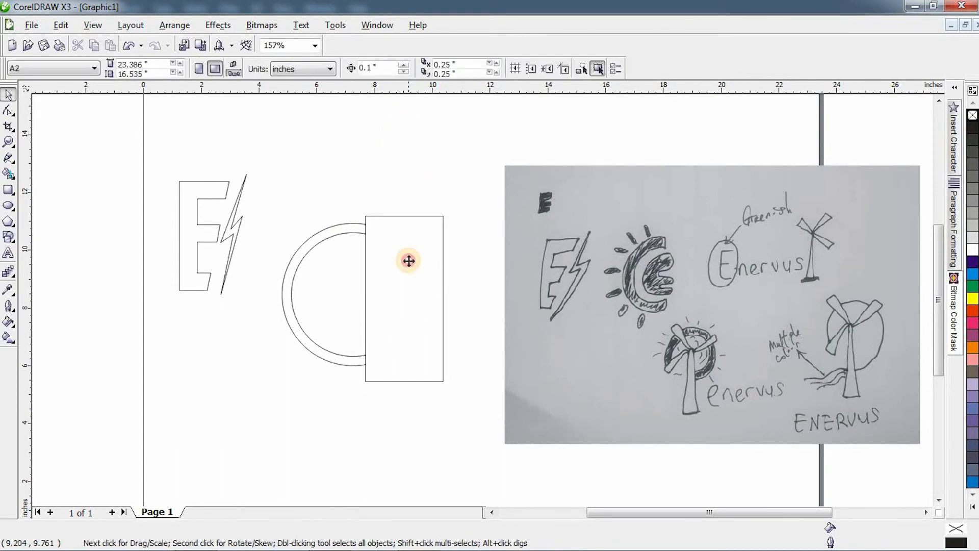
# Delete the trimming rectangle and draw a narrow upright rectangle about 0.42 by 1.37 inches above the C shape.
pyautogui.press('Delete')
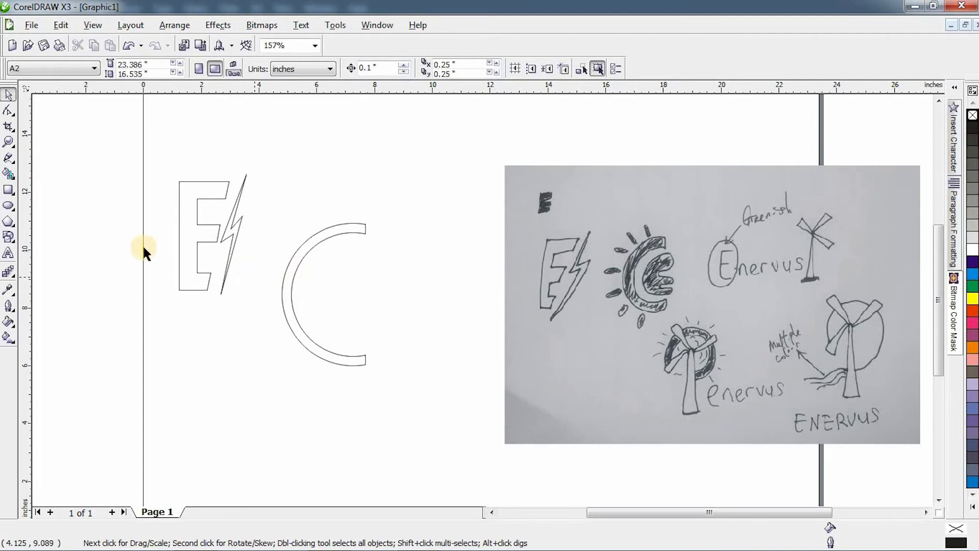
pyautogui.click(9, 189)
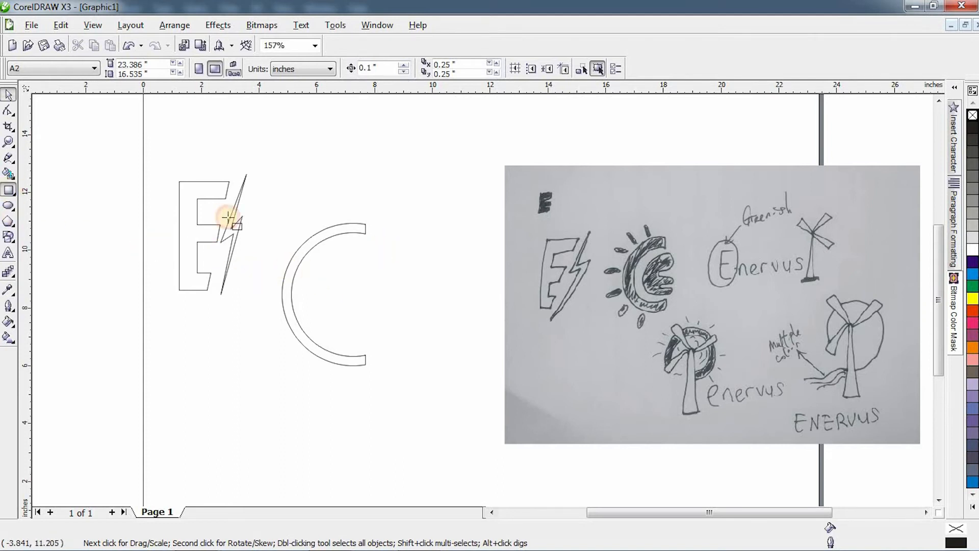
pyautogui.moveTo(302, 159); pyautogui.dragTo(314, 199)
pyautogui.press('space')
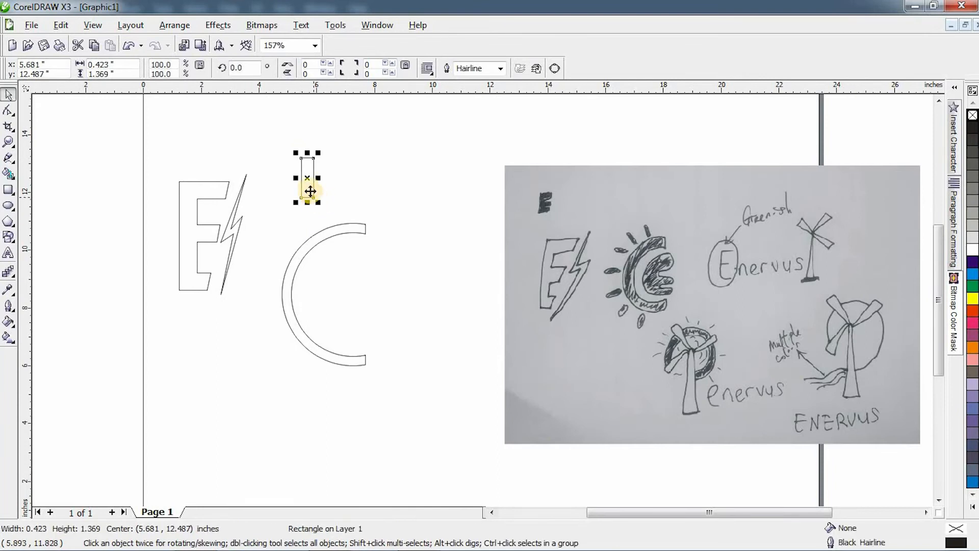
# Convert the narrow rectangle to curves and reshape it into a pointed triangle with its apex at the middle of the upper edge.
pyautogui.click(547, 69)
pyautogui.press('F10')
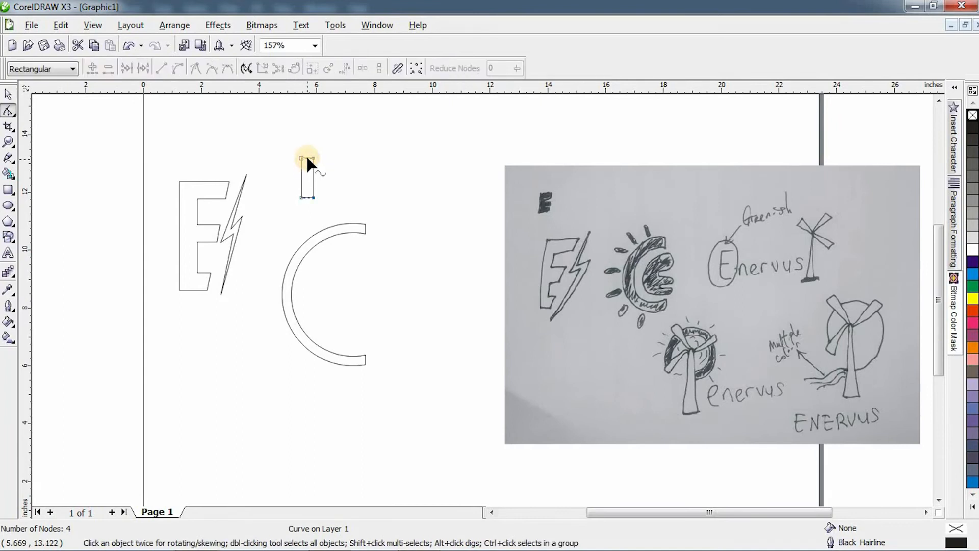
pyautogui.doubleClick(305, 156)
pyautogui.click(300, 158)
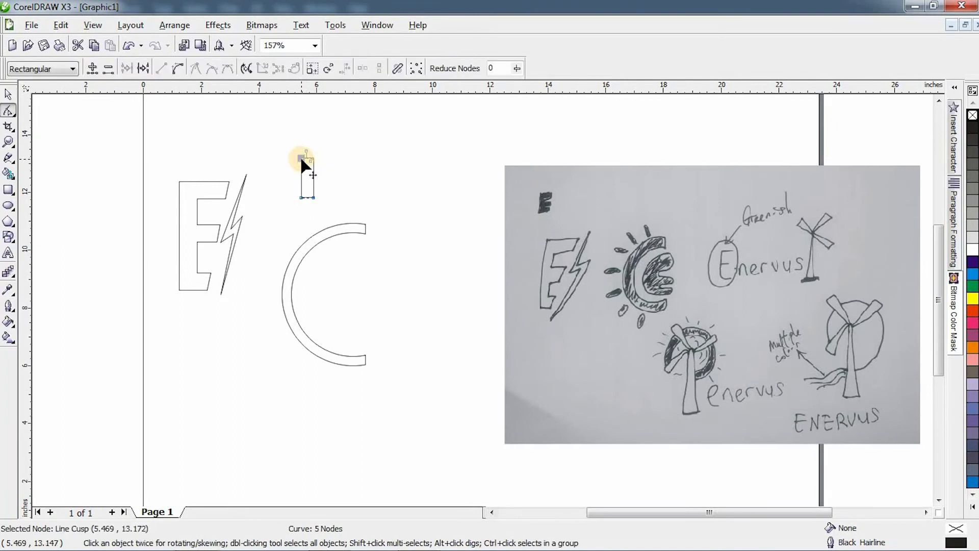
pyautogui.press('Delete')
pyautogui.click(315, 156)
pyautogui.press('Delete')
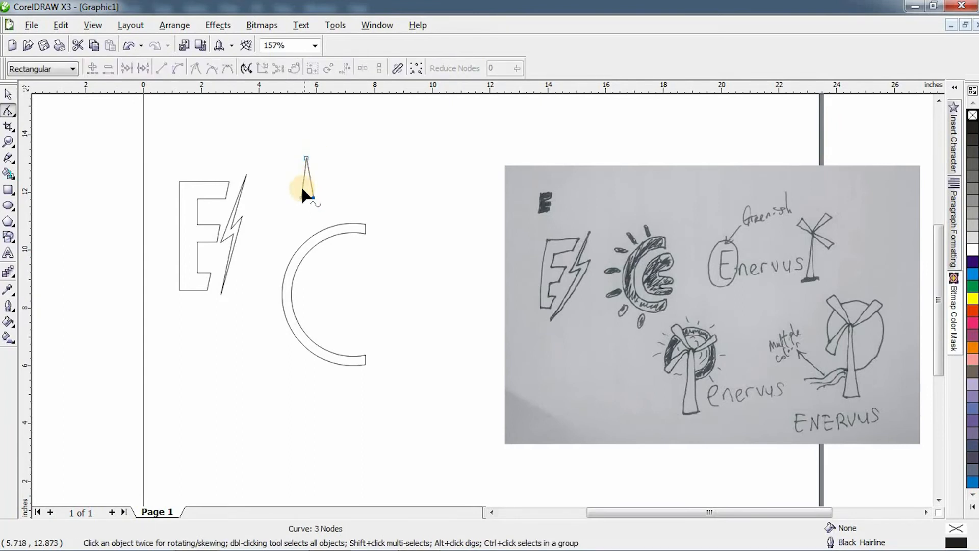
# Scale the triangle down to about 0.22 by 1 inch and place it just above the C shape.
pyautogui.press('space')
pyautogui.moveTo(297, 178); pyautogui.dragTo(317, 193)
pyautogui.click(316, 194)
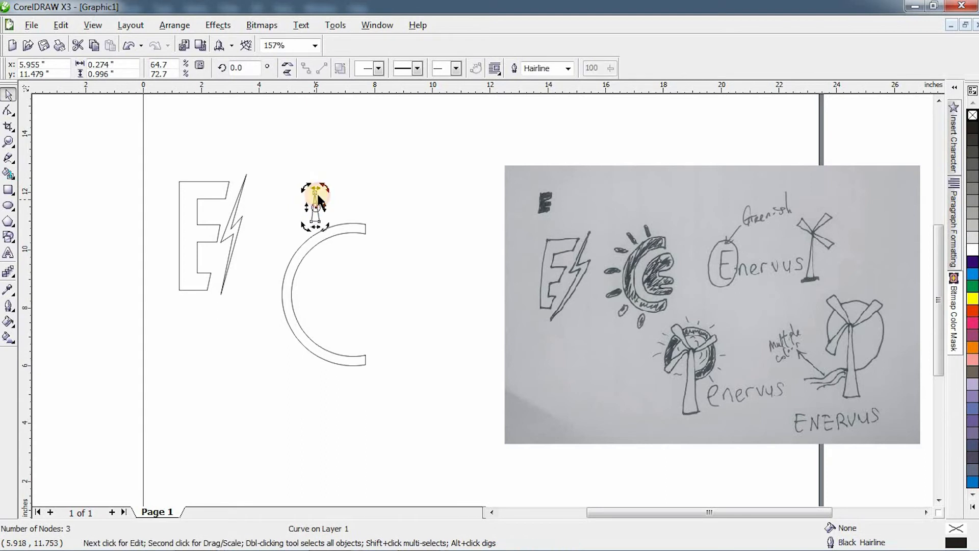
pyautogui.click(325, 214)
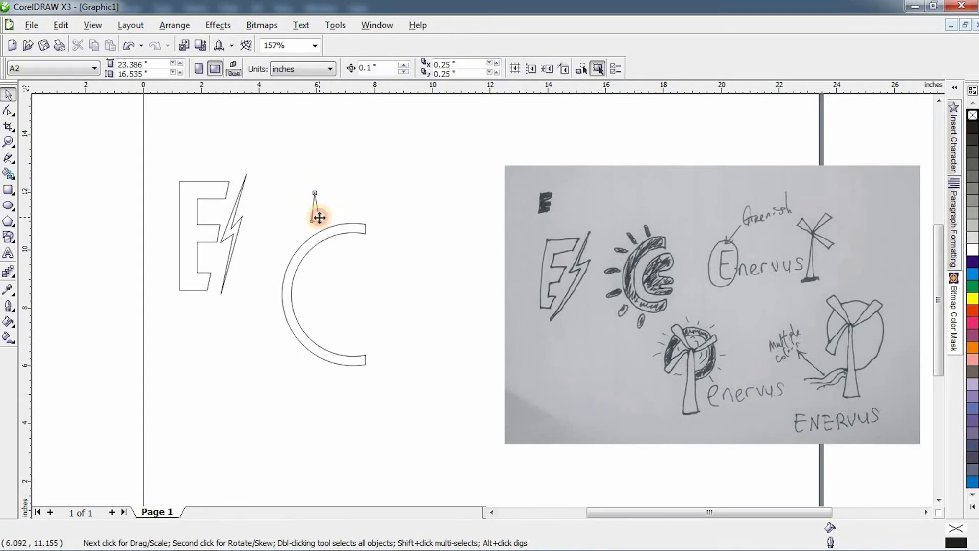
pyautogui.click(319, 218)
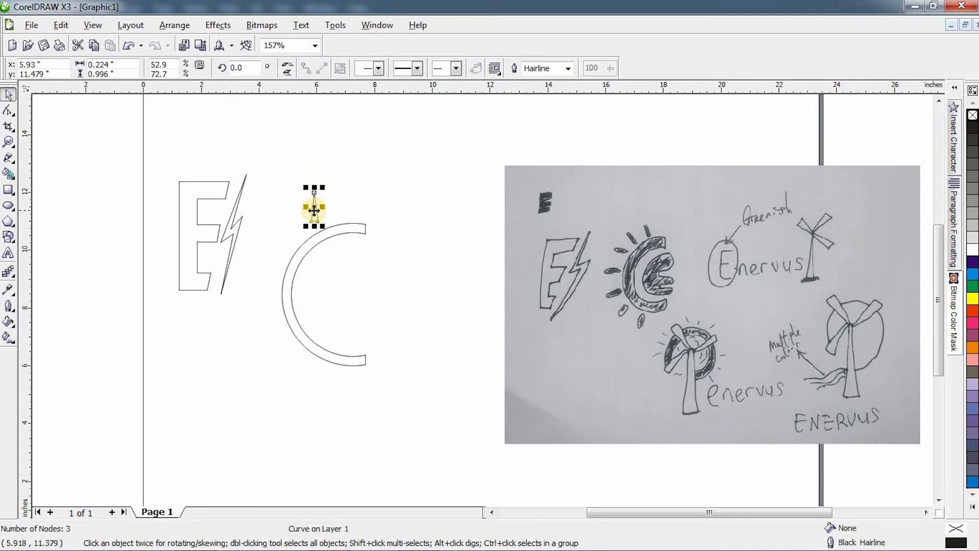
# Copy and rotate the triangle around the outer edge of the C shape to form nine outward-pointing sun rays.
pyautogui.click(314, 210)
pyautogui.moveTo(323, 187); pyautogui.dragTo(350, 366)
pyautogui.click(365, 190)
pyautogui.click(276, 251)
pyautogui.click(292, 163)
pyautogui.click(335, 309)
pyautogui.click(280, 340)
pyautogui.click(362, 311)
pyautogui.click(300, 362)
pyautogui.click(352, 327)
pyautogui.click(327, 375)
pyautogui.click(357, 331)
pyautogui.click(347, 378)
pyautogui.click(383, 286)
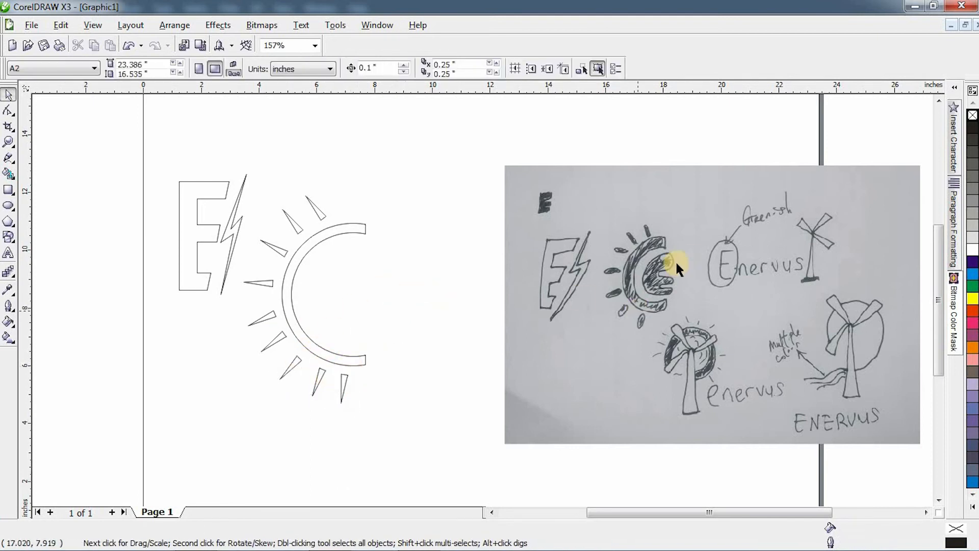
# Draw a circle about 3.96 inches in diameter inside the C shape.
pyautogui.click(8, 205)
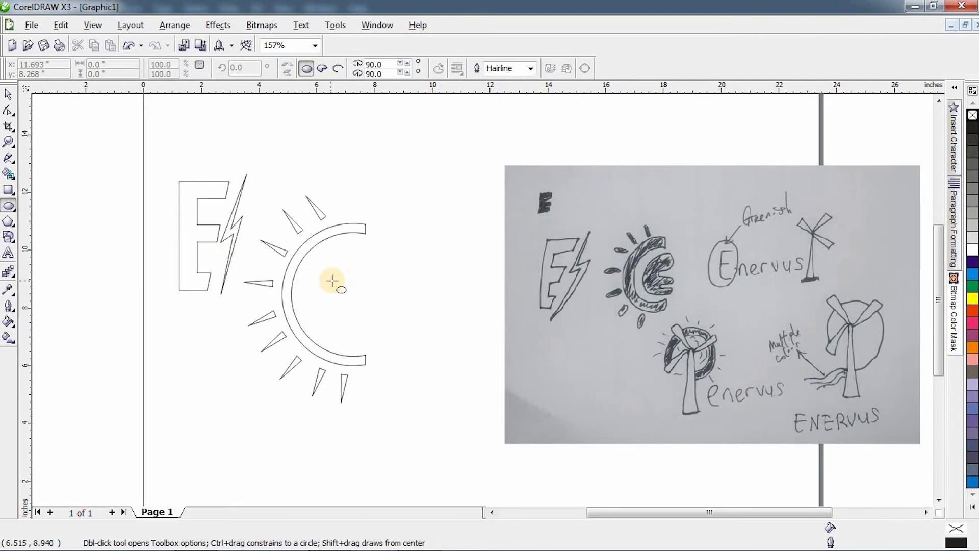
pyautogui.moveTo(340, 283); pyautogui.dragTo(409, 356)
pyautogui.press('space')
pyautogui.moveTo(361, 315); pyautogui.dragTo(368, 307)
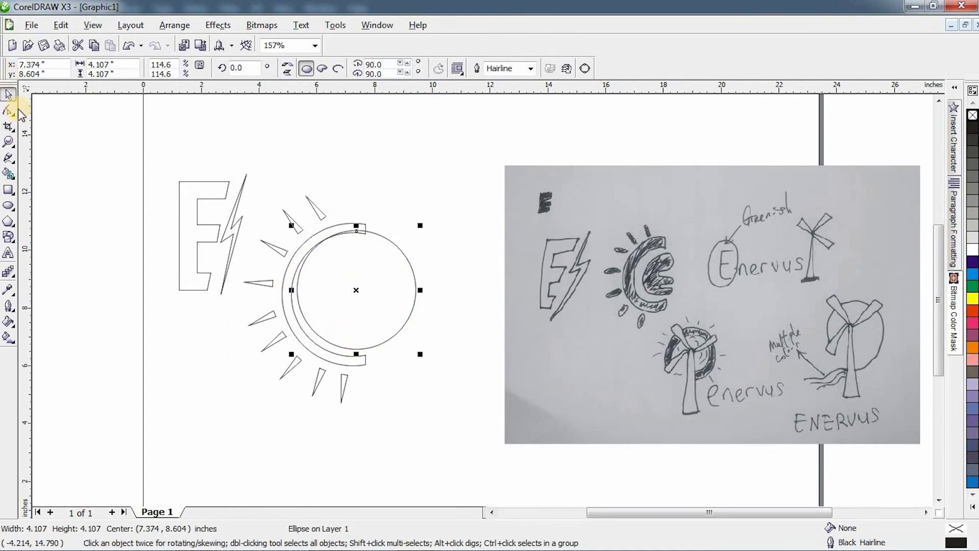
pyautogui.moveTo(421, 226); pyautogui.dragTo(416, 230)
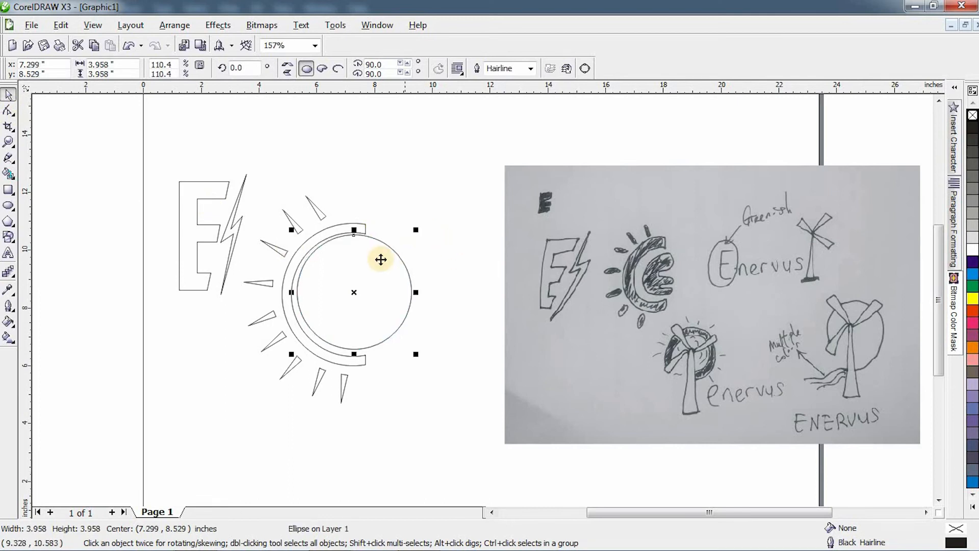
# Move the inner circle so it is centred in the C shape at about 7.27, 8.45 inches.
pyautogui.moveTo(382, 258); pyautogui.dragTo(364, 274)
pyautogui.click(430, 204)
pyautogui.click(362, 273)
pyautogui.click(421, 238)
pyautogui.click(365, 286)
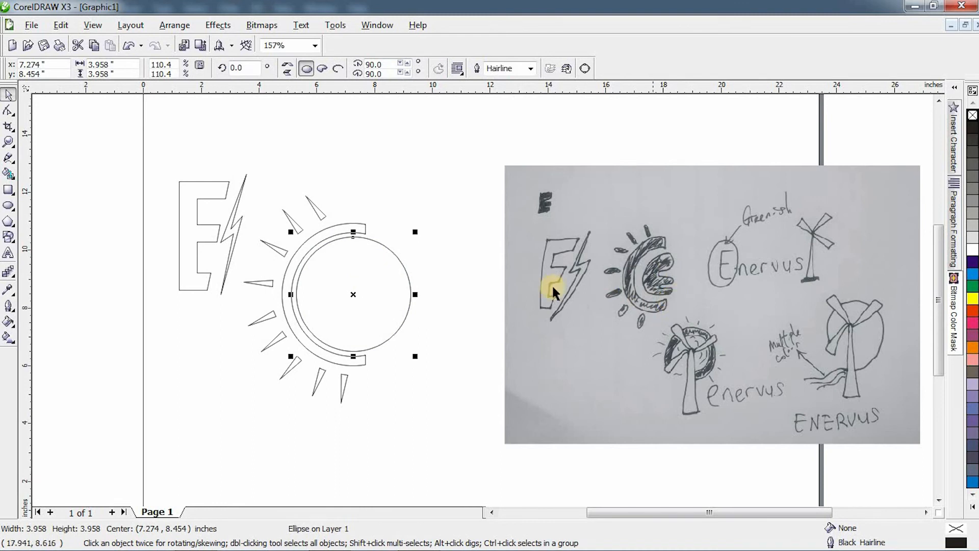
# Draw a horizontal rectangle about 3.06 by 0.6 inches crossing the upper right part of the inner circle.
pyautogui.click(8, 191)
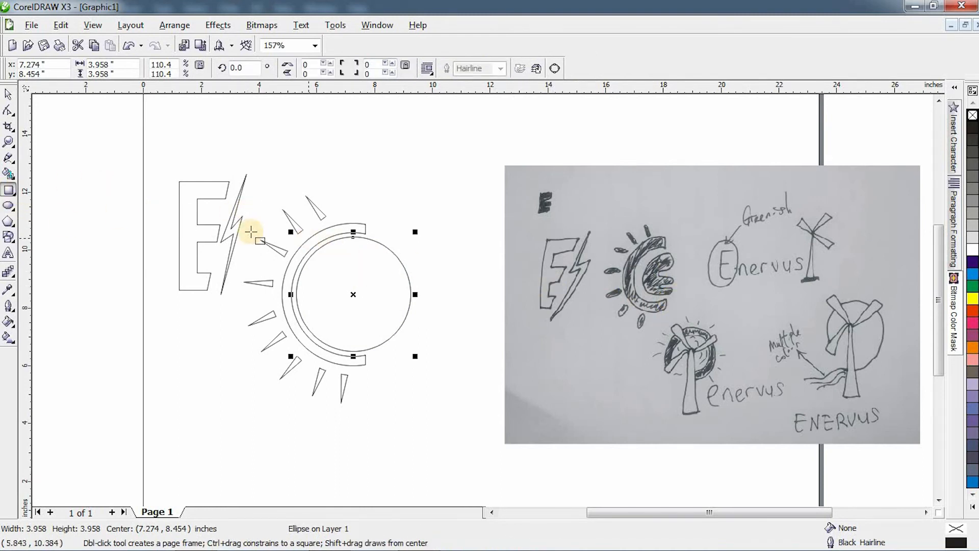
pyautogui.moveTo(357, 272); pyautogui.dragTo(403, 267)
pyautogui.press('space')
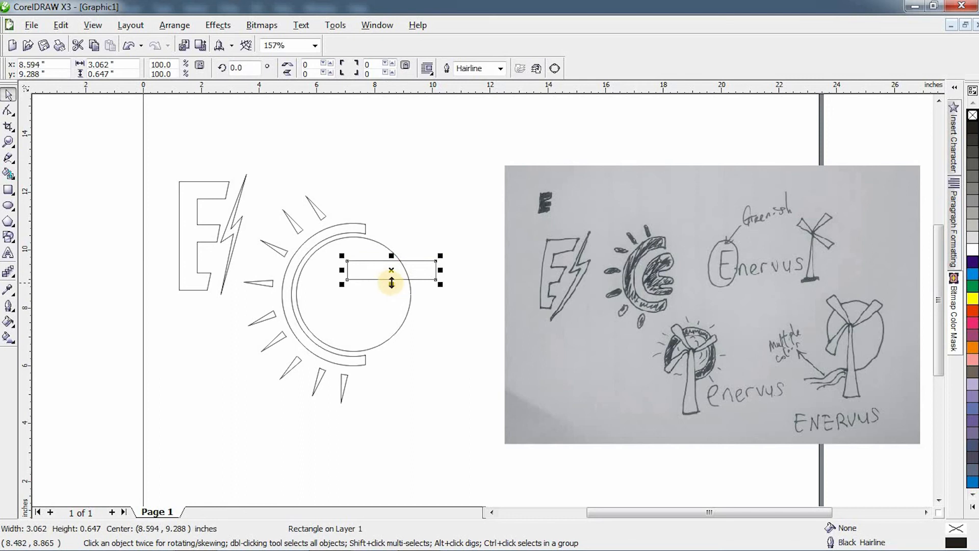
pyautogui.moveTo(391, 284)
pyautogui.mouseDown()
pyautogui.moveTo(391, 292)
pyautogui.moveTo(391, 281)
pyautogui.mouseUp()
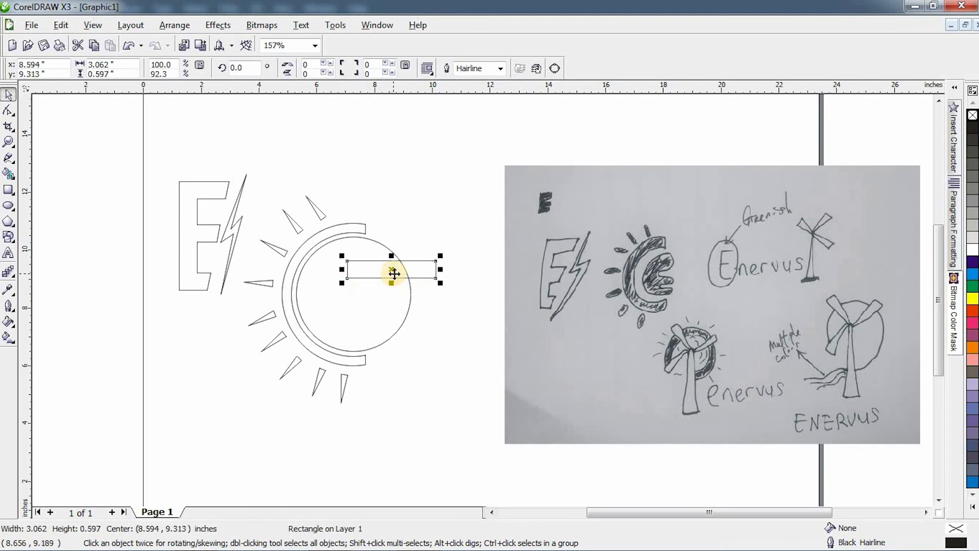
pyautogui.click(395, 278)
pyautogui.click(432, 270)
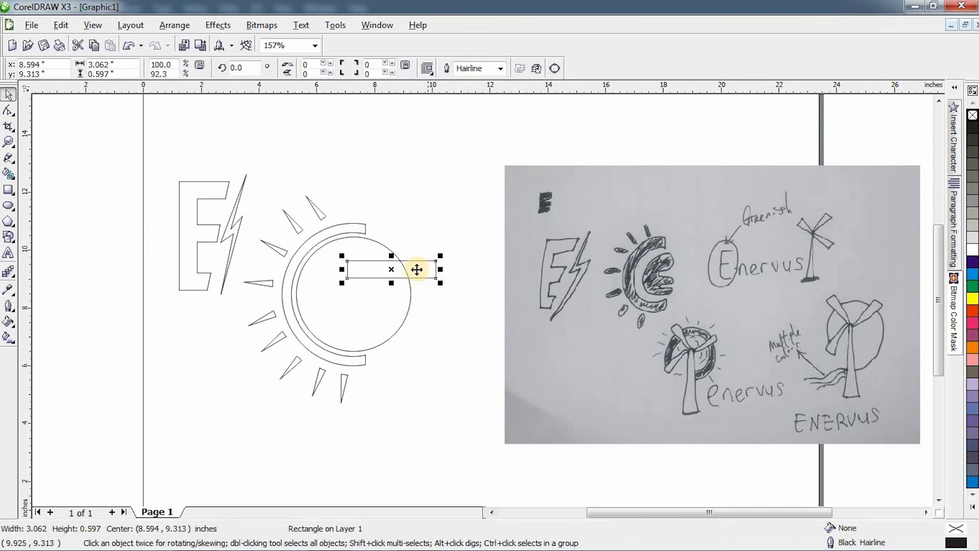
# Place a copy of the horizontal rectangle about 1.57 inches straight below the original.
pyautogui.moveTo(416, 269); pyautogui.dragTo(406, 315)
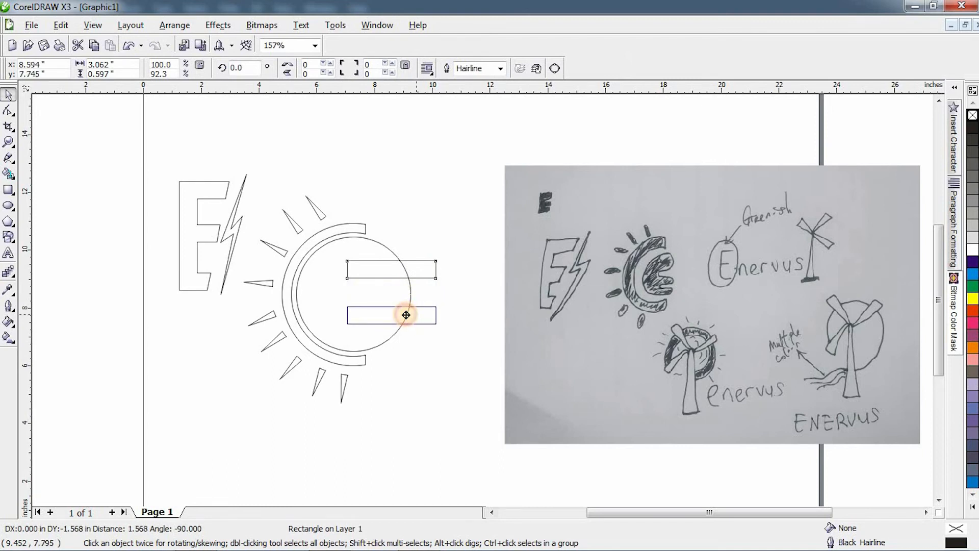
pyautogui.moveTo(406, 315); pyautogui.dragTo(404, 311)
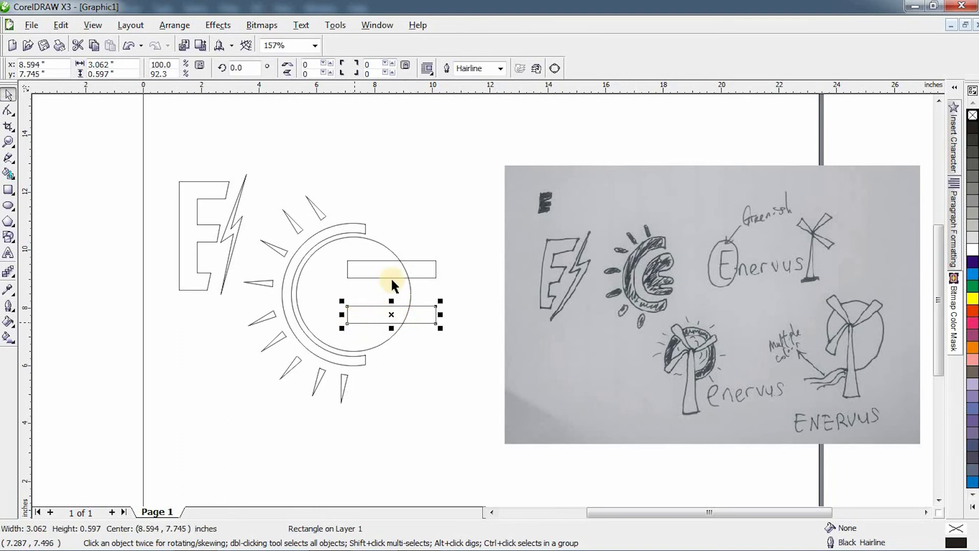
pyautogui.click(417, 264)
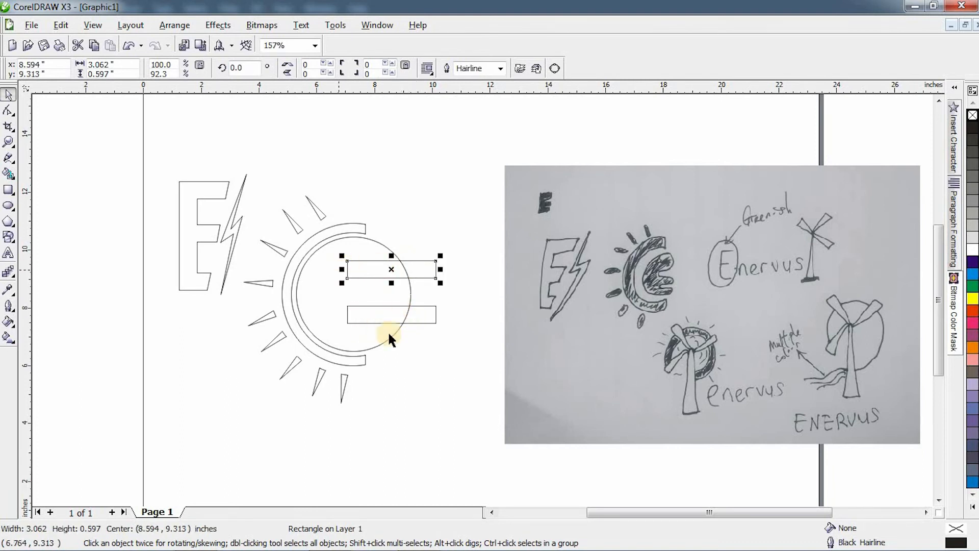
pyautogui.click(419, 307)
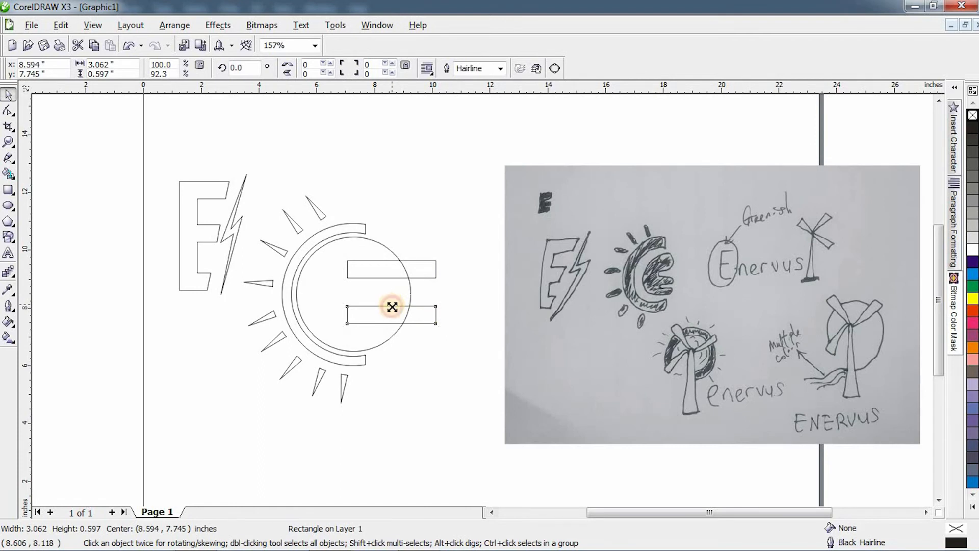
pyautogui.moveTo(392, 307); pyautogui.dragTo(390, 301)
# Trim the inner circle with both horizontal rectangles to form an E, and delete the rectangles.
pyautogui.keyDown('shift'); pyautogui.click(433, 266); pyautogui.keyUp('shift')
pyautogui.keyDown('shift'); pyautogui.click(337, 284); pyautogui.keyUp('shift')
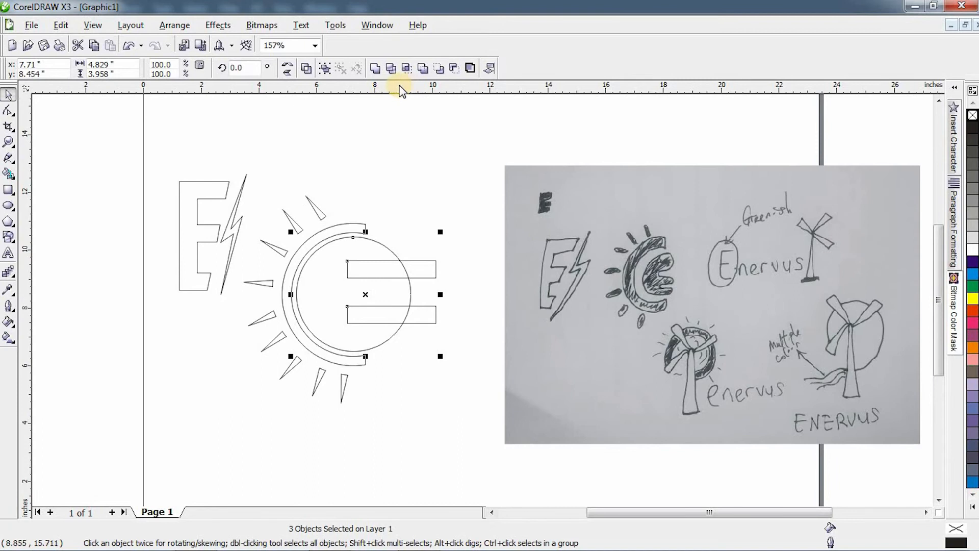
pyautogui.click(391, 70)
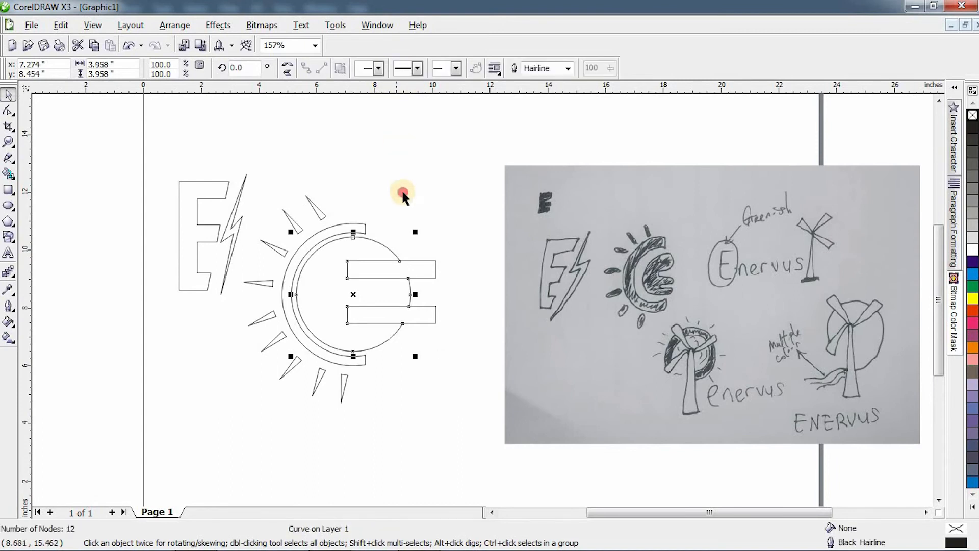
pyautogui.click(418, 274)
pyautogui.keyDown('shift'); pyautogui.click(420, 312); pyautogui.keyUp('shift')
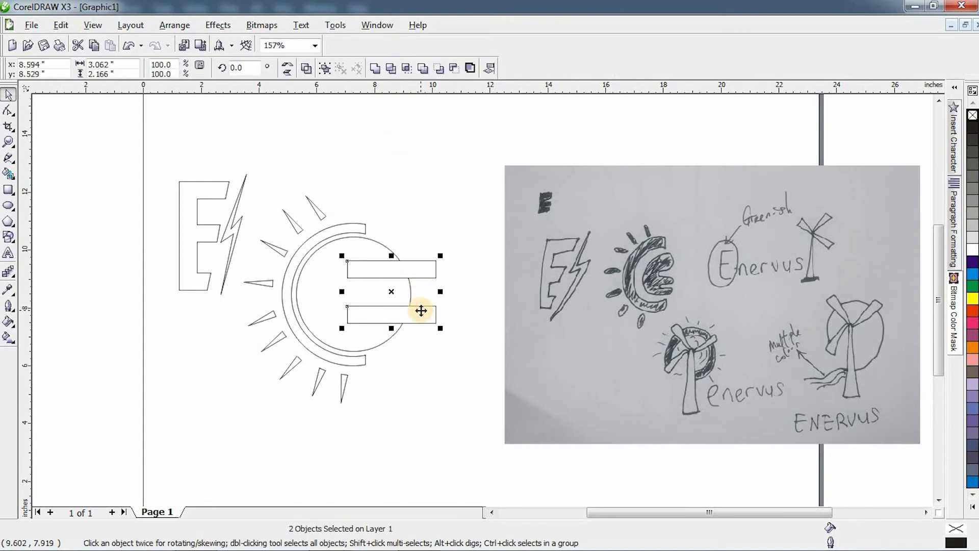
pyautogui.press('Delete')
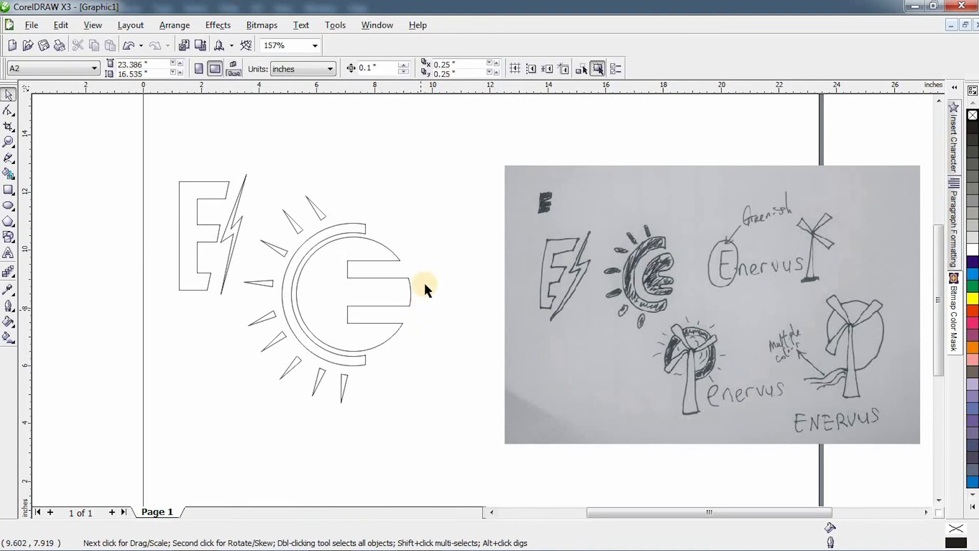
# Shift the edge nodes of the E's upper notch downward.
pyautogui.doubleClick(383, 244)
pyautogui.moveTo(372, 252); pyautogui.dragTo(338, 288)
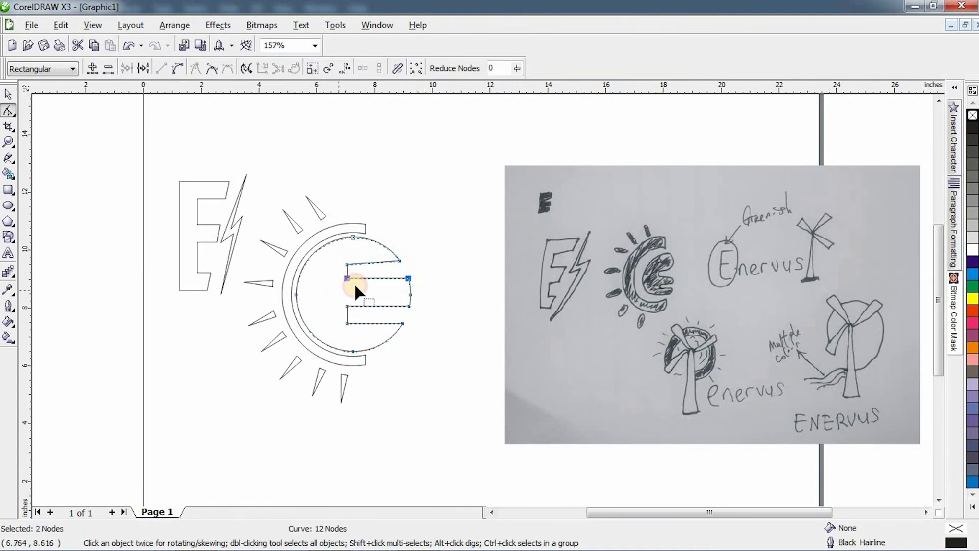
pyautogui.press('Delete')
pyautogui.moveTo(419, 269); pyautogui.dragTo(314, 290)
pyautogui.press('Down')
pyautogui.press('Down')
pyautogui.press('Down')
pyautogui.press('Down')
# Convert the inner end of the E's upper notch to a curve and bend it outward into a rounded end.
pyautogui.click(176, 68)
pyautogui.moveTo(348, 273); pyautogui.dragTo(326, 265)
pyautogui.moveTo(394, 271); pyautogui.dragTo(338, 276)
pyautogui.press('Down')
pyautogui.click(400, 264)
pyautogui.press('Delete')
# Round off the tip of the E's top arm by reshaping its nodes into a smooth curve.
pyautogui.moveTo(420, 223); pyautogui.dragTo(337, 273)
pyautogui.moveTo(405, 264); pyautogui.dragTo(424, 242)
pyautogui.click(353, 238)
pyautogui.click(196, 69)
pyautogui.moveTo(406, 270); pyautogui.dragTo(411, 274)
pyautogui.click(239, 134)
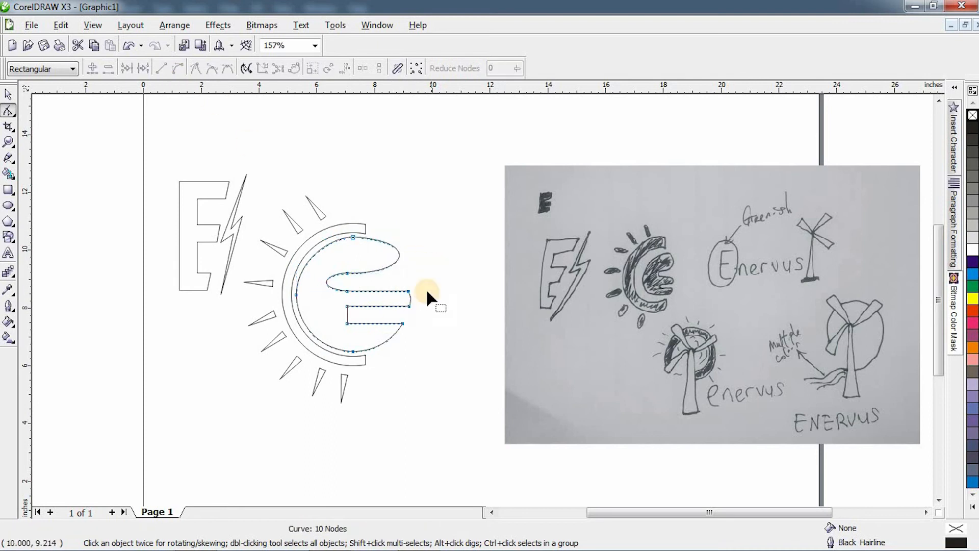
# Remove the corner nodes at the tip of the E's middle arm and round it into a smooth curve.
pyautogui.press('Delete')
pyautogui.moveTo(427, 314); pyautogui.dragTo(330, 311)
pyautogui.click(347, 291)
pyautogui.click(178, 69)
pyautogui.hotkey('ctrl', 'z')
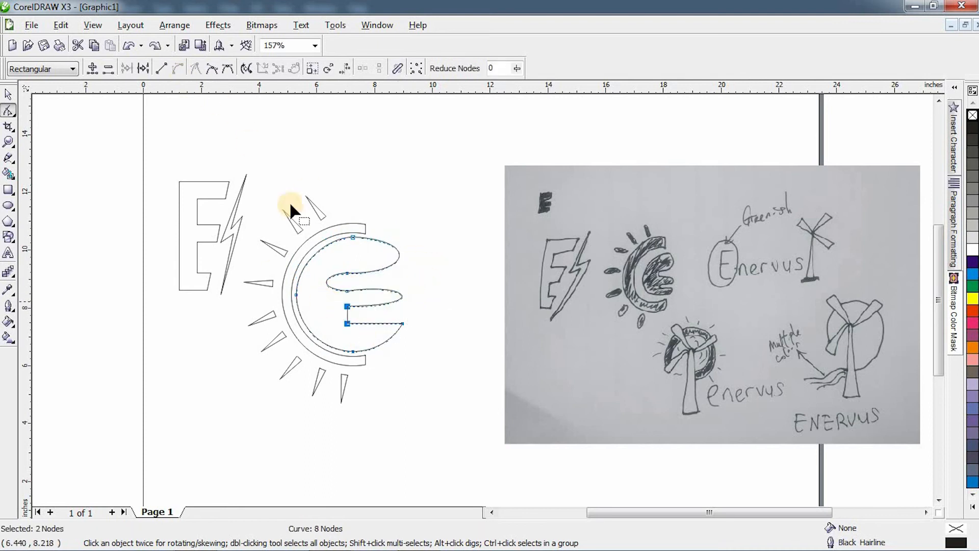
# Replace the square inner end of the E's lower notch with a rounded curve.
pyautogui.doubleClick(347, 323)
pyautogui.doubleClick(365, 306)
pyautogui.doubleClick(348, 306)
pyautogui.click(402, 323)
pyautogui.moveTo(377, 331); pyautogui.dragTo(362, 342)
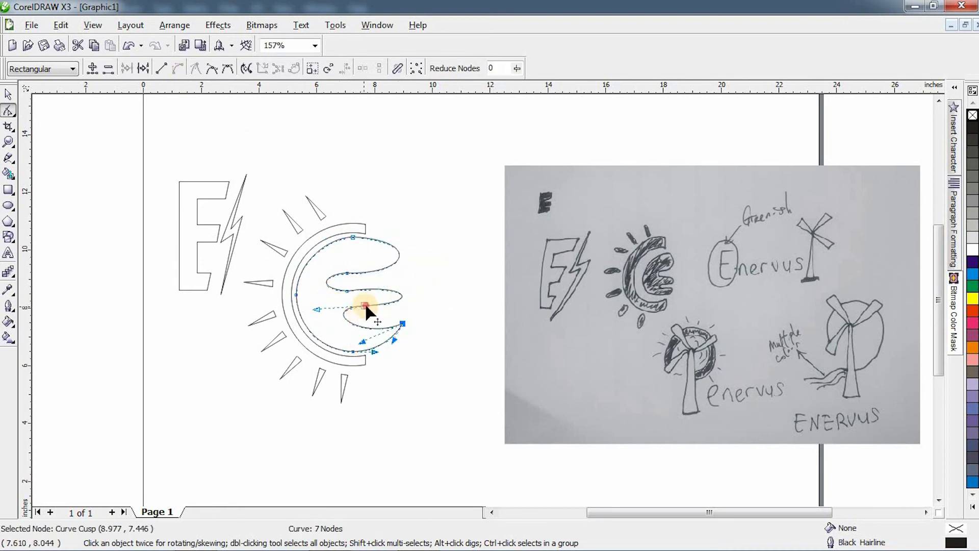
pyautogui.moveTo(365, 306); pyautogui.dragTo(357, 313)
# Add and remove nodes at the tip of the E's bottom arm to round it into a smooth curve.
pyautogui.click(402, 323)
pyautogui.doubleClick(385, 342)
pyautogui.click(402, 323)
pyautogui.doubleClick(361, 326)
pyautogui.doubleClick(403, 323)
pyautogui.click(385, 343)
pyautogui.moveTo(427, 317); pyautogui.dragTo(414, 325)
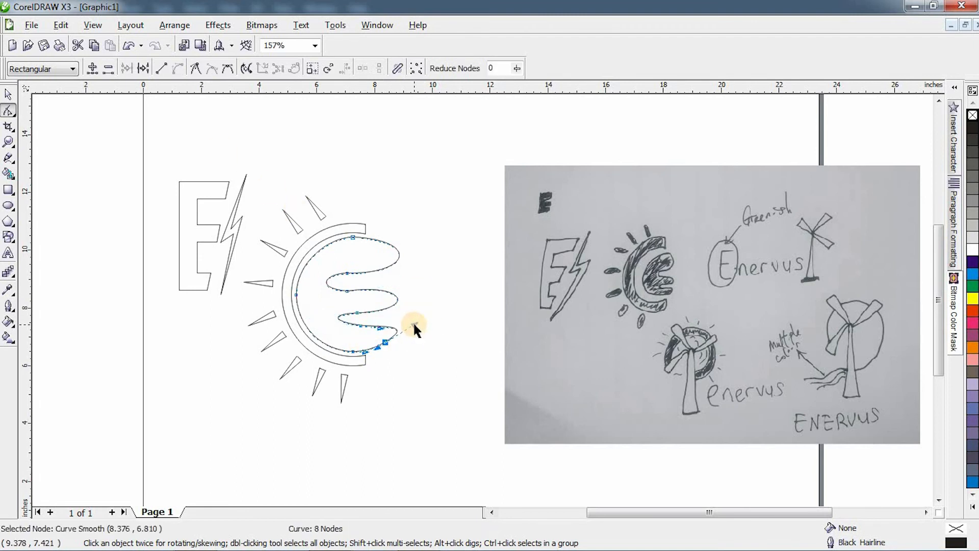
# Scale the rounded E slightly smaller, reposition it inside the C shape, and select the whole sun emblem.
pyautogui.press('space')
pyautogui.press('space')
pyautogui.press('space')
pyautogui.moveTo(404, 233); pyautogui.dragTo(396, 241)
pyautogui.moveTo(370, 255); pyautogui.dragTo(370, 251)
pyautogui.moveTo(405, 158); pyautogui.dragTo(247, 435)
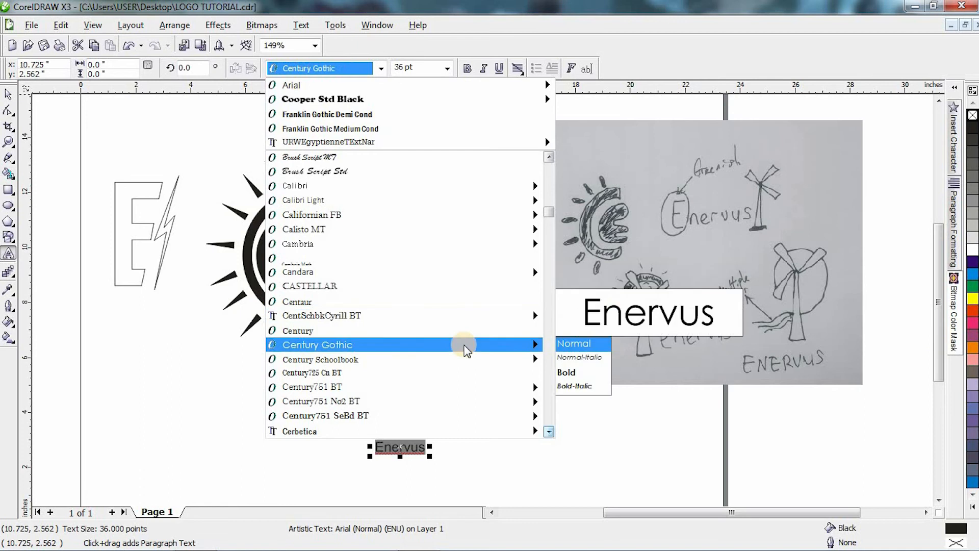
# Set the text "Enervus" in Century Gothic at 72 pt.
pyautogui.click(463, 345)
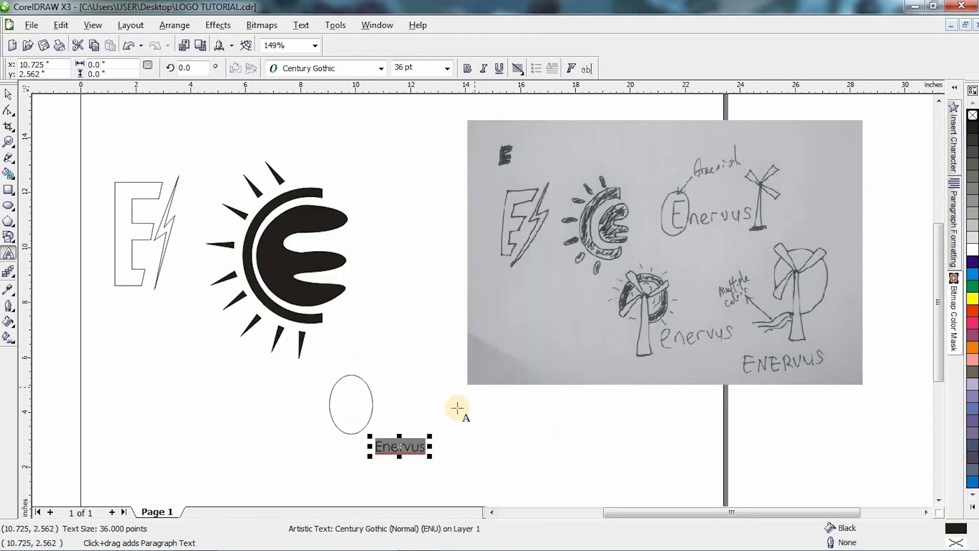
pyautogui.click(447, 69)
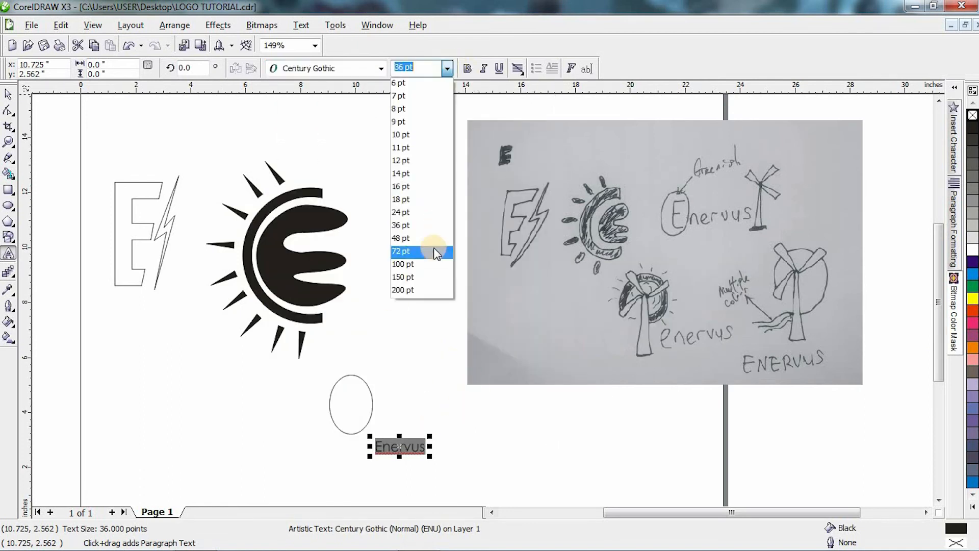
pyautogui.click(425, 254)
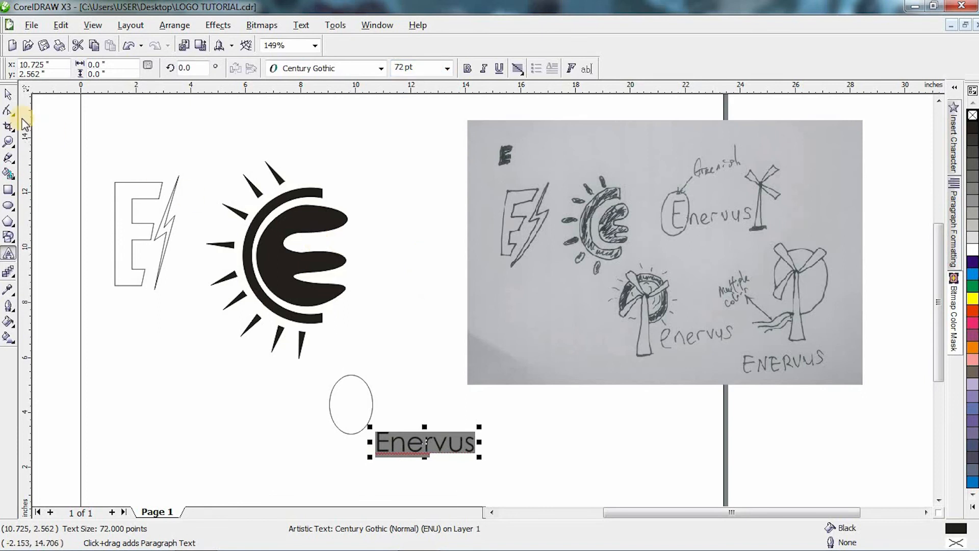
# Move the Enervus text up beside the ellipse, then cut its letter E and paste it as a separate text object.
pyautogui.click(10, 94)
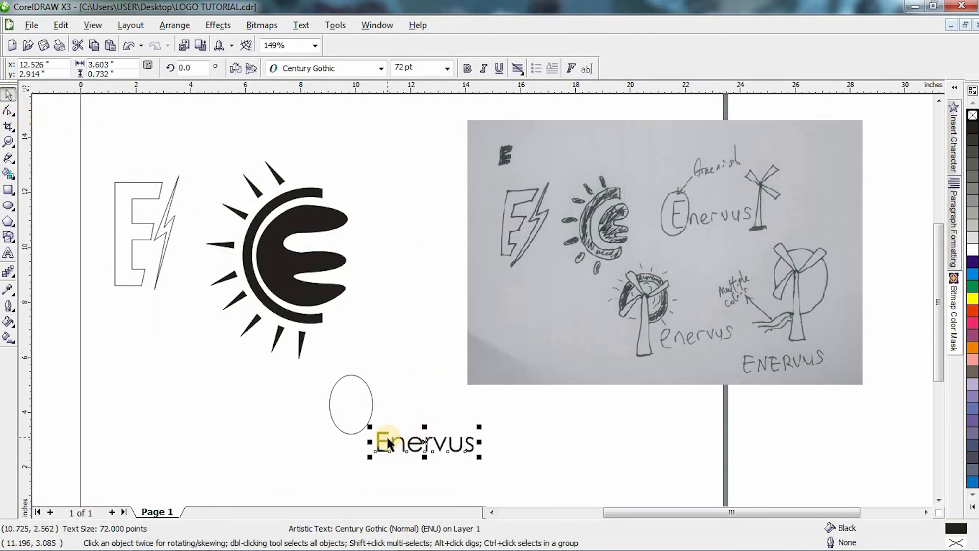
pyautogui.moveTo(396, 443); pyautogui.dragTo(363, 418)
pyautogui.doubleClick(394, 423)
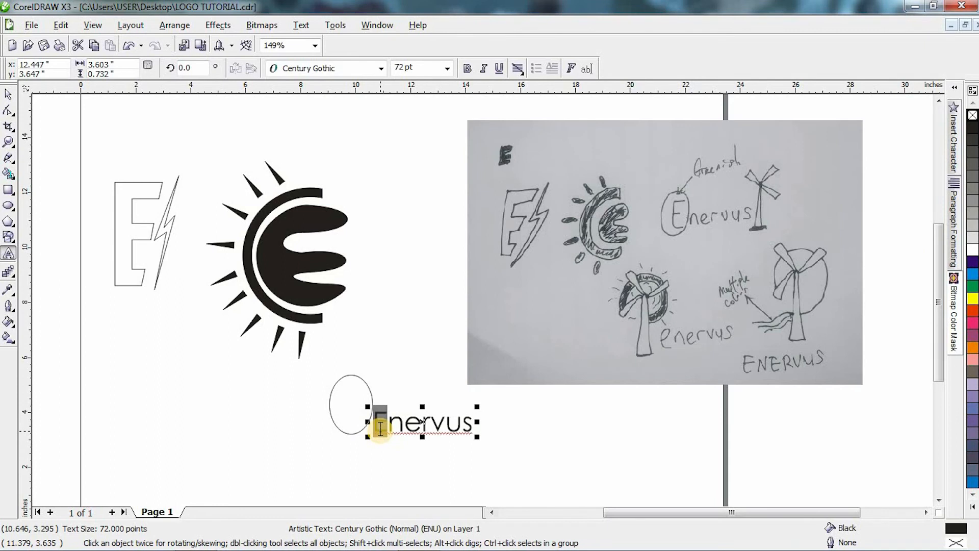
pyautogui.write('x')
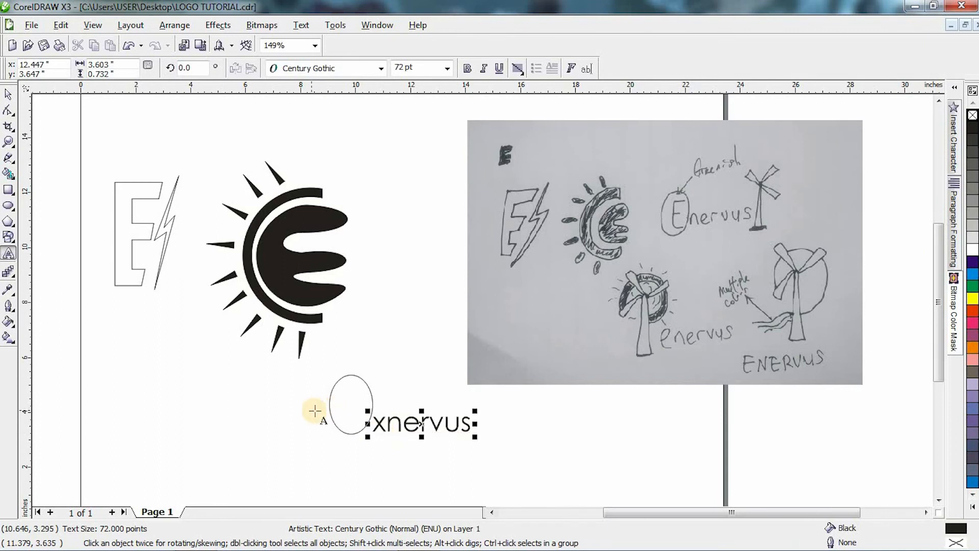
pyautogui.hotkey('ctrl', 'z')
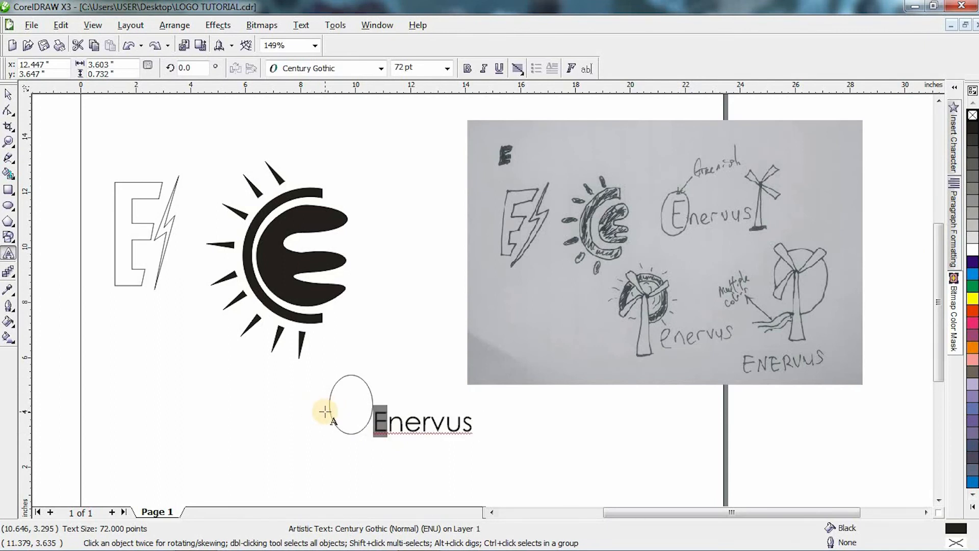
pyautogui.hotkey('ctrl', 'x')
pyautogui.click(314, 412)
pyautogui.write('v')
pyautogui.hotkey('ctrl', 'v')
pyautogui.press('BackSpace')
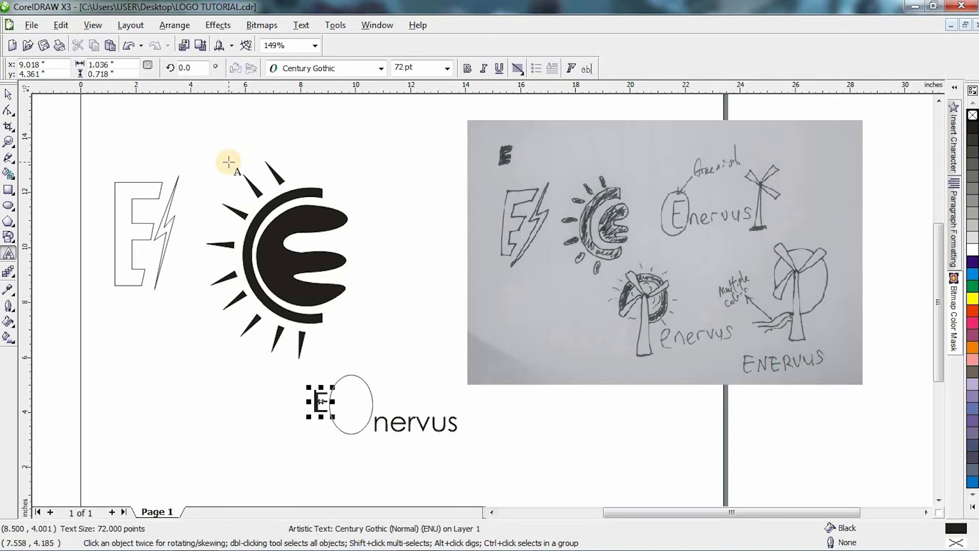
# Fit the E inside the ellipse, narrowed to about 1.23 in wide, and set "nervus" close beside it.
pyautogui.hotkey('ctrl', 'space')
pyautogui.moveTo(333, 416); pyautogui.dragTo(337, 422)
pyautogui.moveTo(321, 398); pyautogui.dragTo(356, 406)
pyautogui.click(330, 403)
pyautogui.click(479, 424)
pyautogui.click(451, 424)
pyautogui.press('Up')
pyautogui.press('Up')
pyautogui.press('Up')
pyautogui.press('Up')
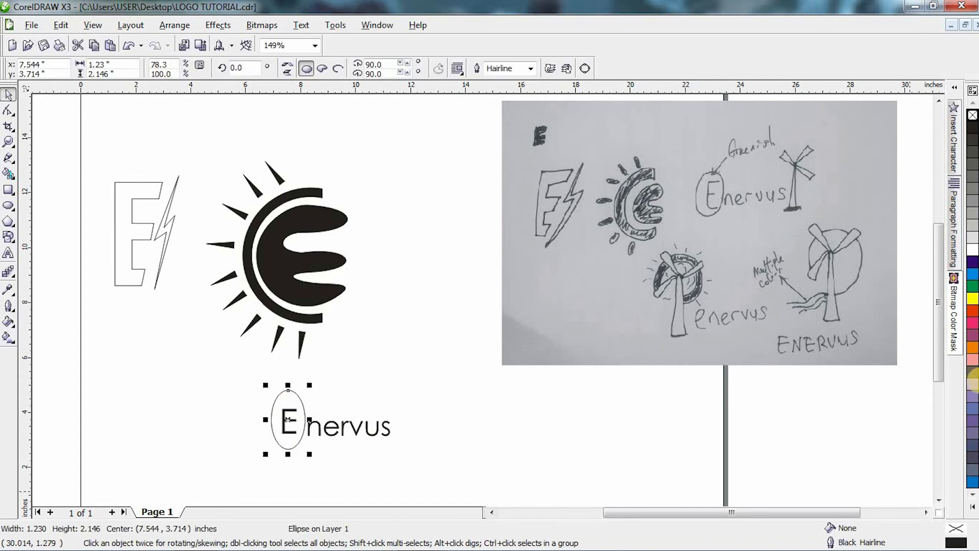
# Colour the ellipse and "nervus" green, make the E white, and tighten the gap between the ellipse and the text.
pyautogui.click(973, 286)
pyautogui.click(973, 249)
pyautogui.moveTo(293, 417); pyautogui.dragTo(335, 430)
pyautogui.click(403, 322)
pyautogui.click(413, 371)
pyautogui.moveTo(393, 416); pyautogui.dragTo(401, 412)
pyautogui.click(389, 370)
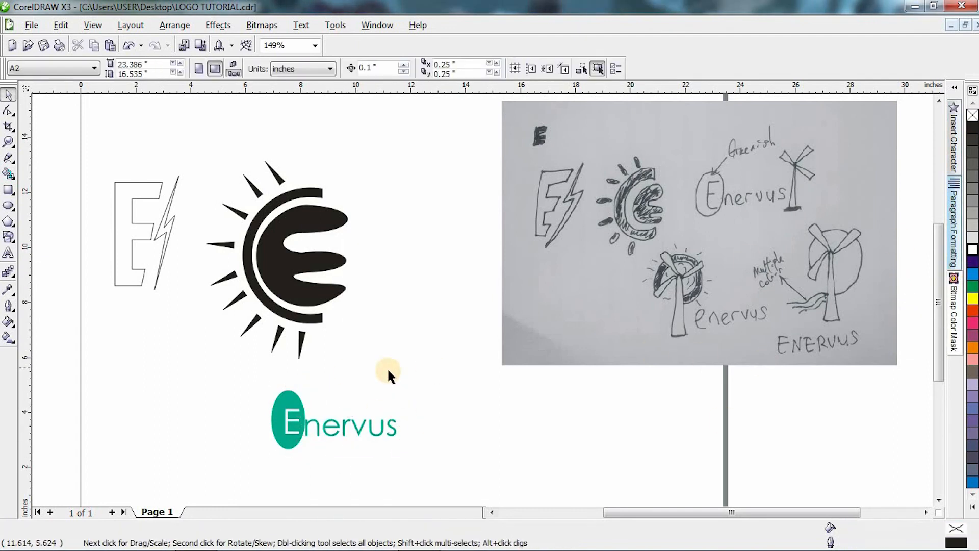
# Draw a narrow rectangle after the wordmark and taper it into a pointed tower about 0.45 in wide and 3.04 in high.
pyautogui.click(8, 190)
pyautogui.moveTo(407, 357); pyautogui.dragTo(419, 439)
pyautogui.press('space')
pyautogui.click(561, 67)
pyautogui.click(8, 110)
pyautogui.doubleClick(419, 357)
pyautogui.moveTo(407, 357); pyautogui.dragTo(415, 356)
pyautogui.press('space')
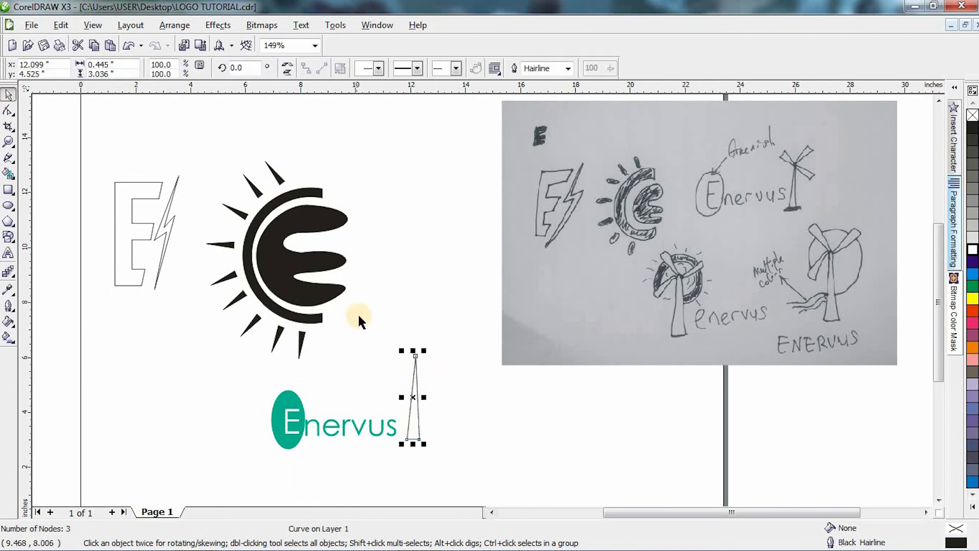
# Duplicate the tapered shape at a smaller size and rotate the copies into three turbine blades meeting at the tower's tip.
pyautogui.moveTo(414, 397); pyautogui.dragTo(430, 370)
pyautogui.moveTo(428, 324); pyautogui.dragTo(428, 375)
pyautogui.moveTo(440, 417); pyautogui.dragTo(442, 359)
pyautogui.moveTo(430, 394); pyautogui.dragTo(403, 344)
pyautogui.click(431, 345)
pyautogui.click(477, 394)
pyautogui.click(286, 64)
pyautogui.click(286, 73)
pyautogui.click(405, 369)
pyautogui.press('Left')
pyautogui.click(443, 298)
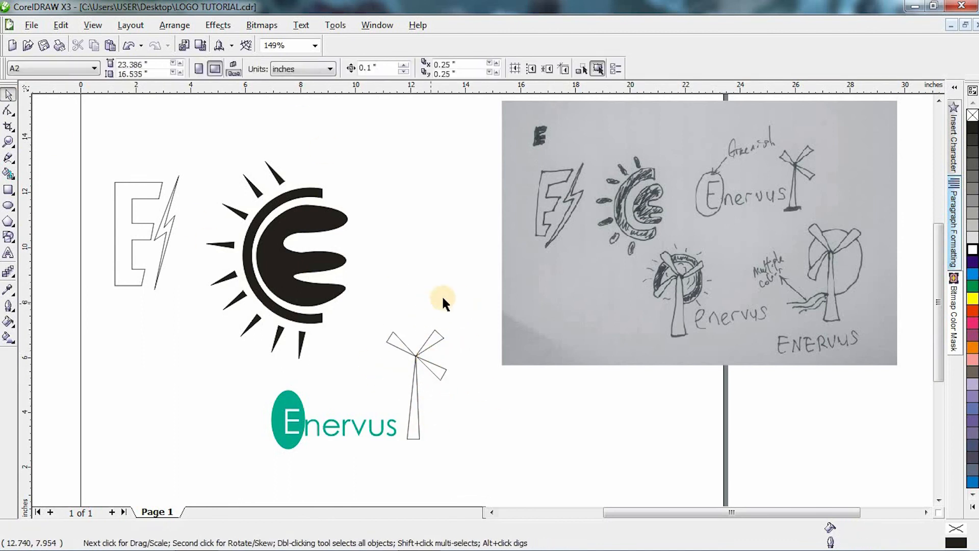
# Fill the tower and the three blades with the wordmark's green and remove their outlines.
pyautogui.moveTo(291, 434); pyautogui.dragTo(404, 345)
pyautogui.click(428, 374)
pyautogui.moveTo(367, 314); pyautogui.dragTo(472, 462)
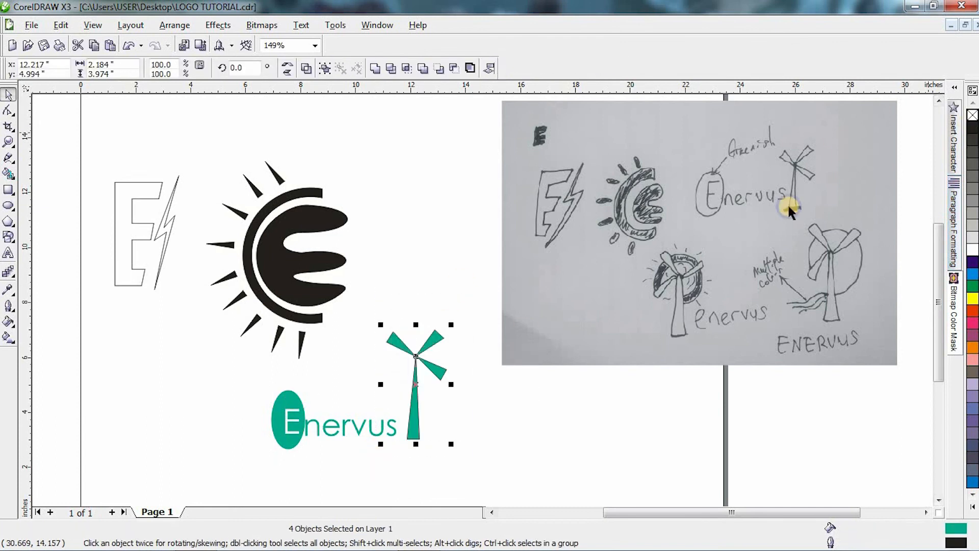
pyautogui.rightClick(973, 114)
pyautogui.click(472, 332)
# Draw a small circle over the hub where the three blades meet the tower.
pyautogui.press('F2')
pyautogui.moveTo(385, 318); pyautogui.dragTo(439, 376)
pyautogui.moveTo(558, 352); pyautogui.dragTo(564, 338)
pyautogui.press('F7')
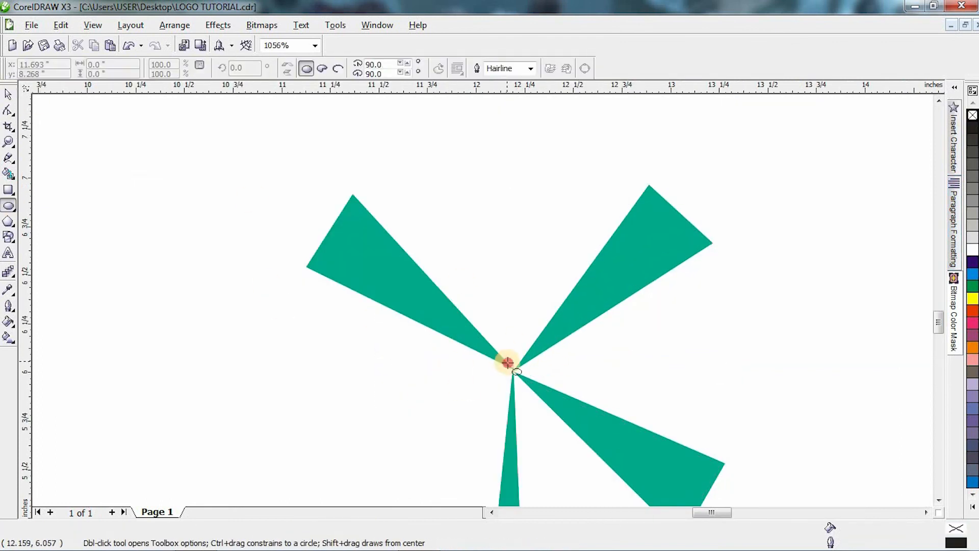
pyautogui.moveTo(507, 362); pyautogui.dragTo(521, 378)
pyautogui.press('space')
pyautogui.moveTo(567, 307); pyautogui.dragTo(517, 371)
pyautogui.click(554, 441)
pyautogui.click(516, 222)
pyautogui.click(9, 142)
pyautogui.press('F3')
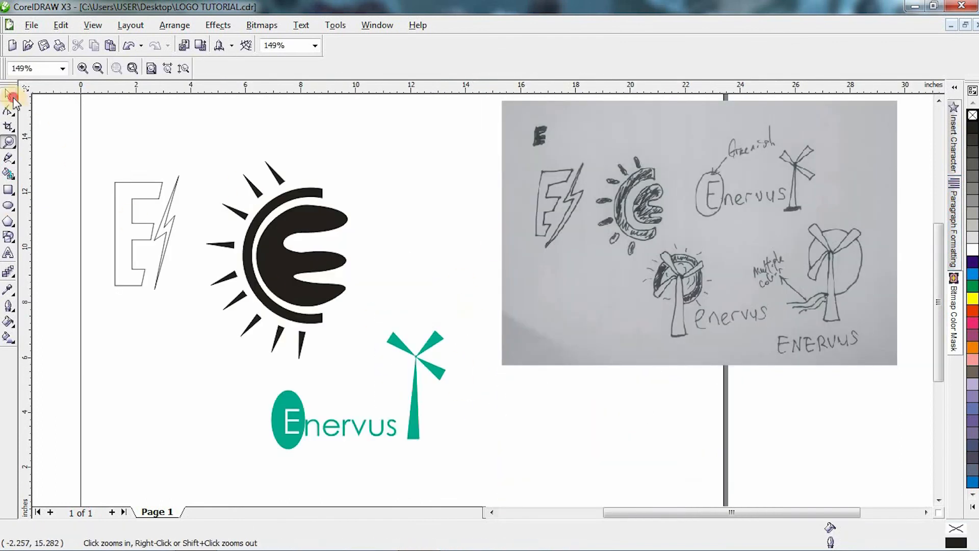
pyautogui.click(8, 95)
pyautogui.click(8, 141)
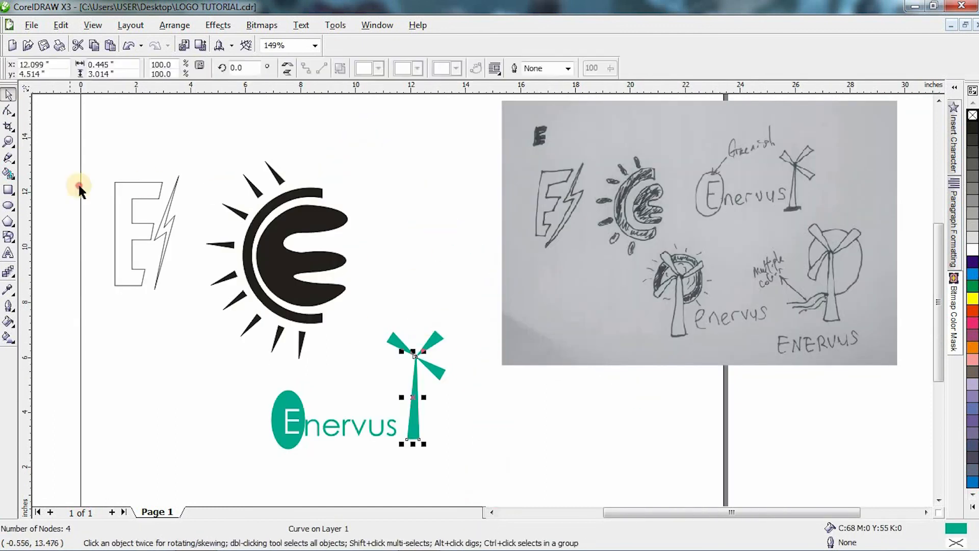
pyautogui.press('Escape')
# Draw a flat grey ellipse under the tower as its base and scale the turbine down to suit the wordmark.
pyautogui.press('F7')
pyautogui.moveTo(390, 433)
pyautogui.mouseDown()
pyautogui.moveTo(434, 449)
pyautogui.moveTo(373, 319)
pyautogui.mouseUp()
pyautogui.press('space')
pyautogui.click(475, 397)
pyautogui.moveTo(416, 326); pyautogui.dragTo(418, 348)
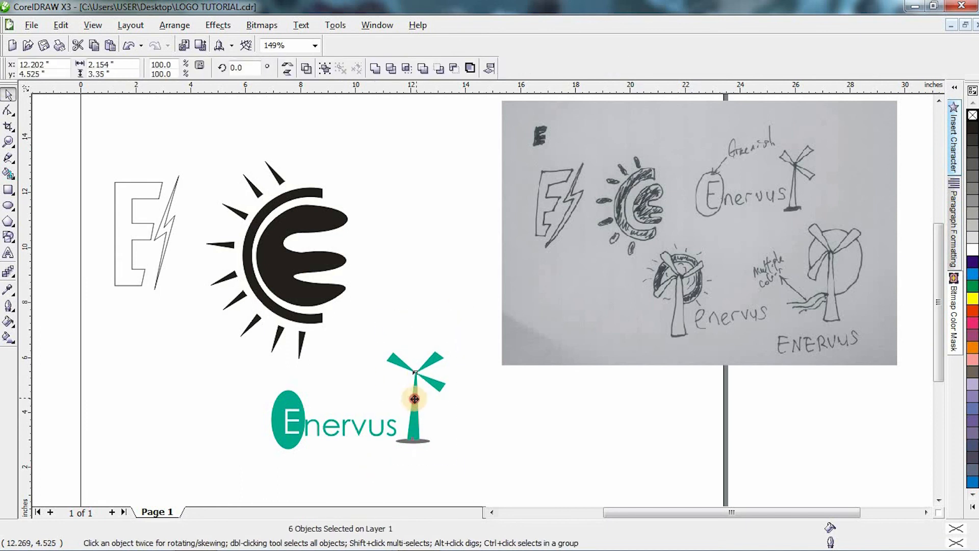
pyautogui.moveTo(417, 399); pyautogui.dragTo(416, 402)
pyautogui.moveTo(451, 349); pyautogui.dragTo(435, 375)
pyautogui.click(506, 432)
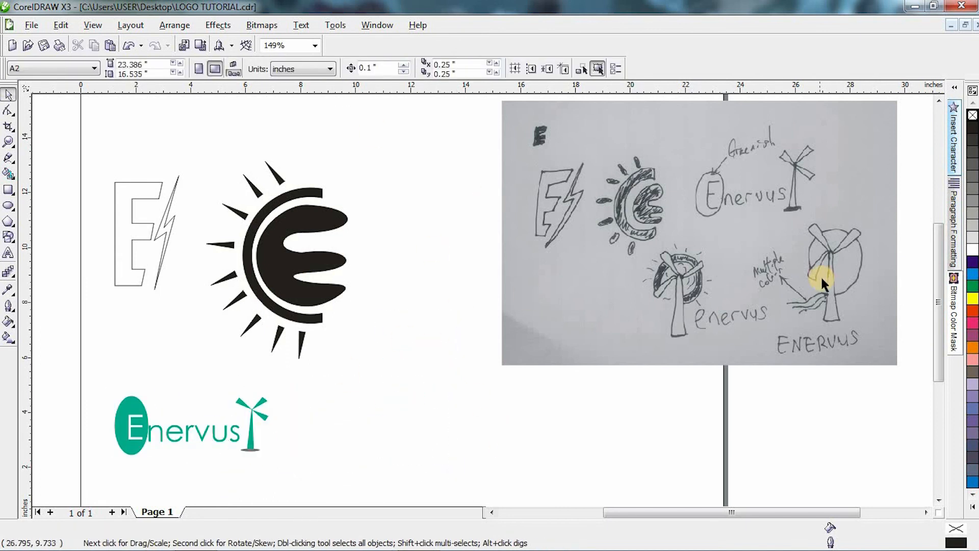
# Make an enlarged copy of the turbine without its base and round the ends of its two right-hand blades.
pyautogui.click(252, 419)
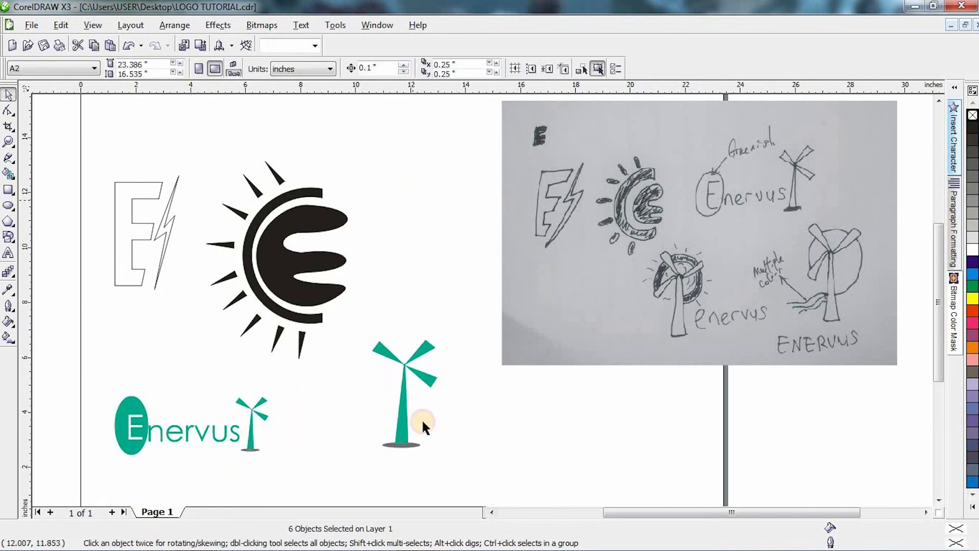
pyautogui.click(430, 379)
pyautogui.click(430, 380)
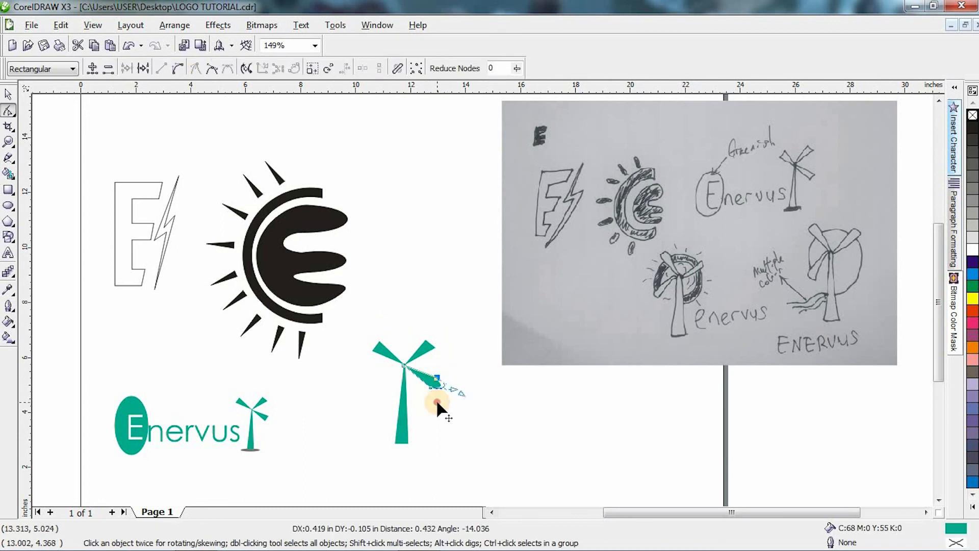
pyautogui.moveTo(447, 397); pyautogui.dragTo(397, 309)
pyautogui.click(376, 230)
pyautogui.click(402, 376)
pyautogui.click(423, 373)
# Convert the left blade's edges to curves and bend the blade downward into a leaf shape.
pyautogui.click(384, 350)
pyautogui.press('F10')
pyautogui.moveTo(358, 328); pyautogui.dragTo(397, 383)
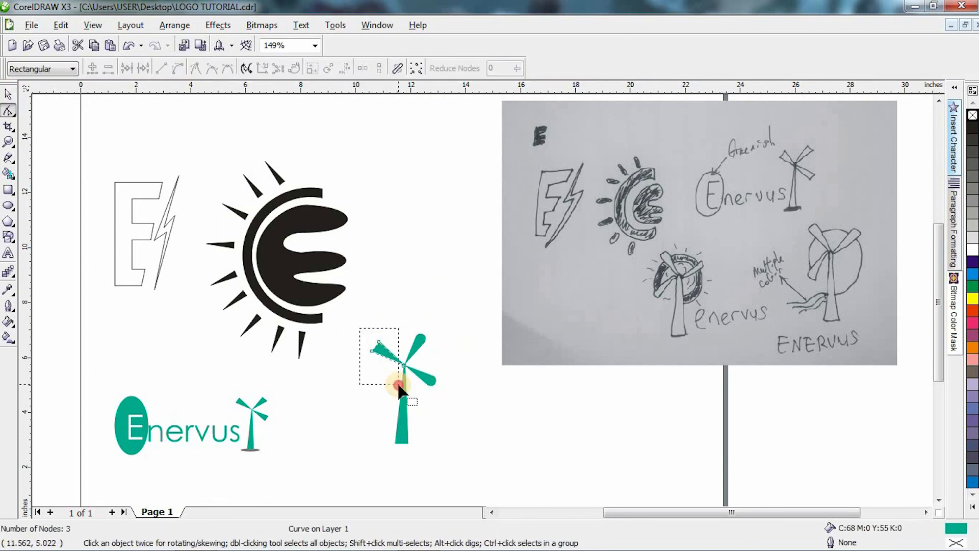
pyautogui.moveTo(372, 350); pyautogui.dragTo(393, 373)
pyautogui.keyDown('shift'); pyautogui.click(375, 403); pyautogui.keyUp('shift')
pyautogui.click(392, 377)
pyautogui.click(178, 69)
pyautogui.click(397, 380)
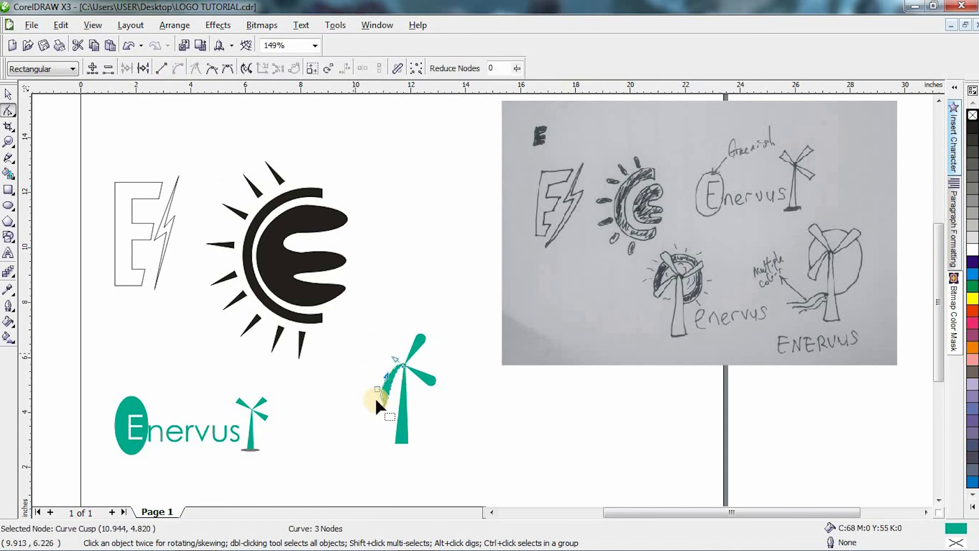
# Refine the nodes of the bent left blade to smooth its curve and tip.
pyautogui.scroll(5, 378, 400)
pyautogui.click(408, 288)
pyautogui.moveTo(408, 288)
pyautogui.mouseDown()
pyautogui.moveTo(398, 316)
pyautogui.moveTo(394, 301)
pyautogui.mouseUp()
pyautogui.click(417, 235)
pyautogui.click(8, 142)
pyautogui.rightClick(159, 203)
pyautogui.press('F10')
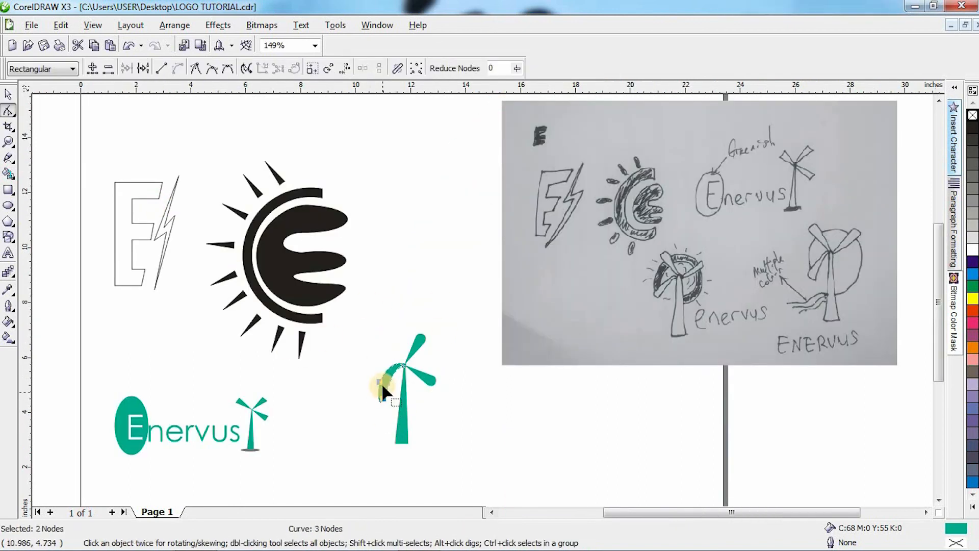
# Rotate the blades so two point upward and the bent one hangs at the left, and shift the turbine down.
pyautogui.click(8, 95)
pyautogui.click(418, 344)
pyautogui.moveTo(429, 348)
pyautogui.mouseDown()
pyautogui.moveTo(394, 348)
pyautogui.moveTo(431, 337)
pyautogui.moveTo(359, 462)
pyautogui.mouseUp()
pyautogui.click(426, 377)
pyautogui.click(449, 334)
pyautogui.moveTo(402, 424); pyautogui.dragTo(404, 441)
pyautogui.click(347, 398)
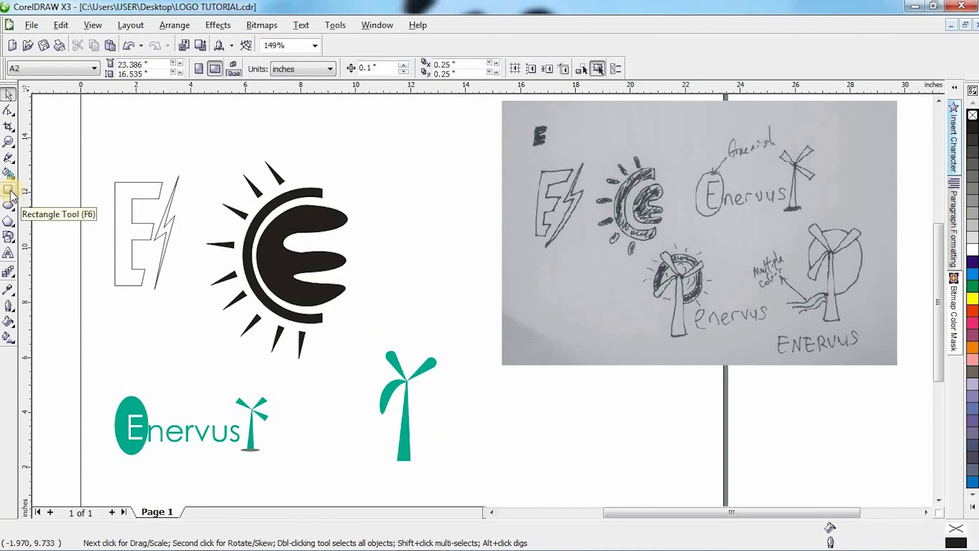
# Draw a circle about 2.75 in across around the tower's upper part and move the bent blade outward over its edge.
pyautogui.click(8, 205)
pyautogui.moveTo(400, 381); pyautogui.dragTo(445, 425)
pyautogui.press('space')
pyautogui.moveTo(435, 381); pyautogui.dragTo(461, 396)
pyautogui.moveTo(475, 347); pyautogui.dragTo(461, 360)
pyautogui.click(384, 399)
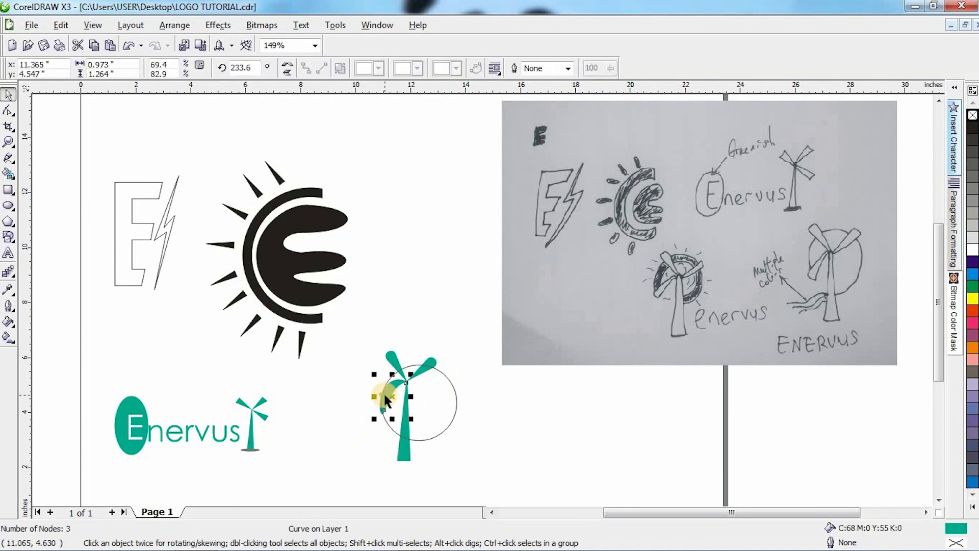
pyautogui.click(384, 398)
pyautogui.moveTo(376, 418); pyautogui.dragTo(370, 413)
# Set the circle's outline to 8 pt and convert the circle to curves.
pyautogui.click(437, 396)
pyautogui.click(530, 68)
pyautogui.click(516, 114)
pyautogui.click(531, 68)
pyautogui.click(511, 124)
pyautogui.hotkey('ctrl', 'q')
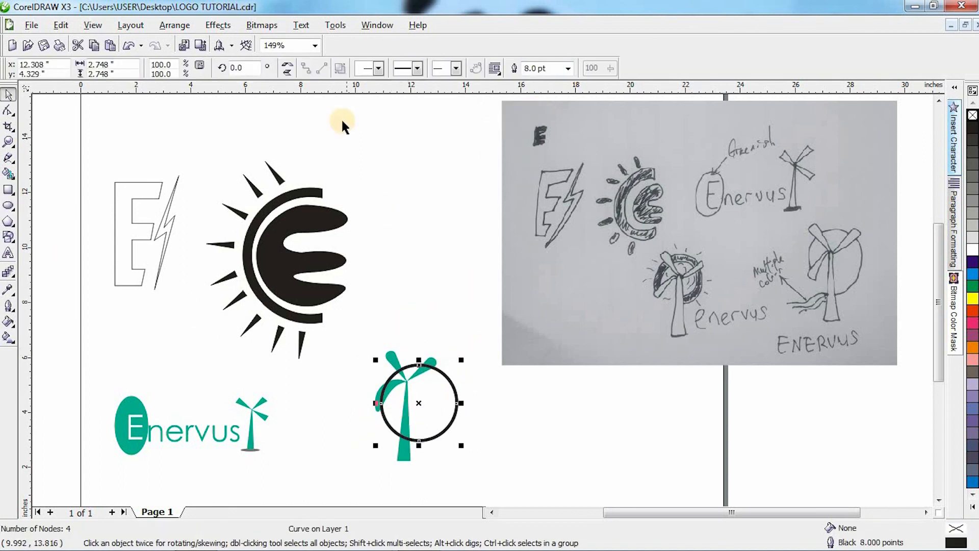
# Break the circle at the bent blade and at the tower, and delete the lower-left arc between them.
pyautogui.click(8, 110)
pyautogui.click(381, 403)
pyautogui.click(143, 68)
pyautogui.click(401, 436)
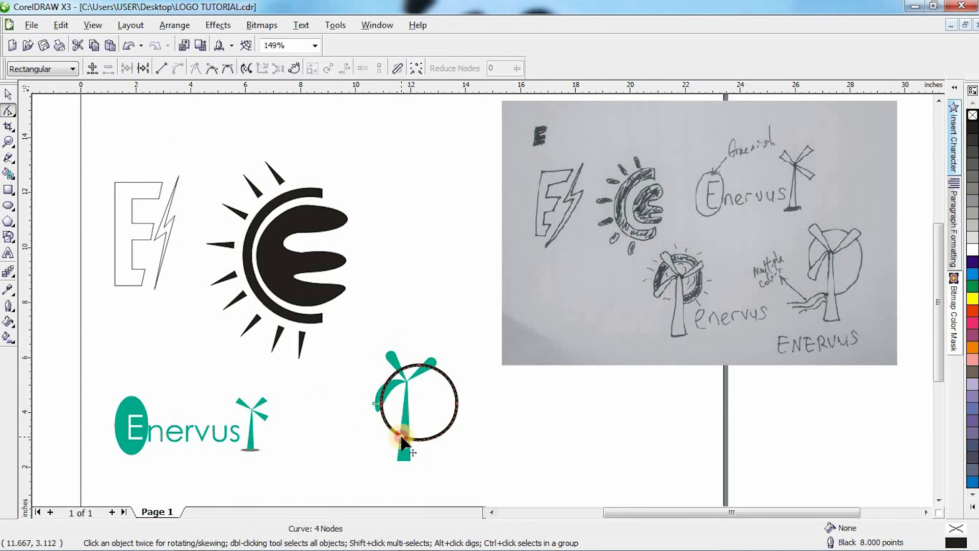
pyautogui.click(143, 68)
pyautogui.click(385, 422)
pyautogui.click(143, 68)
pyautogui.press('Delete')
# Send the open circle behind the turbine and recolour its outline grey.
pyautogui.press('space')
pyautogui.hotkey('shift', 'pagedown')
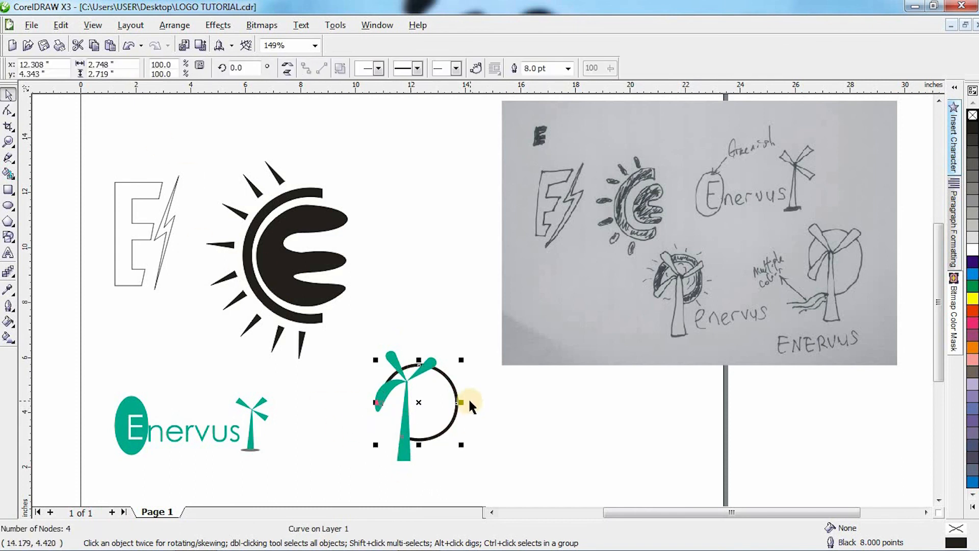
pyautogui.rightClick(972, 189)
pyautogui.click(431, 329)
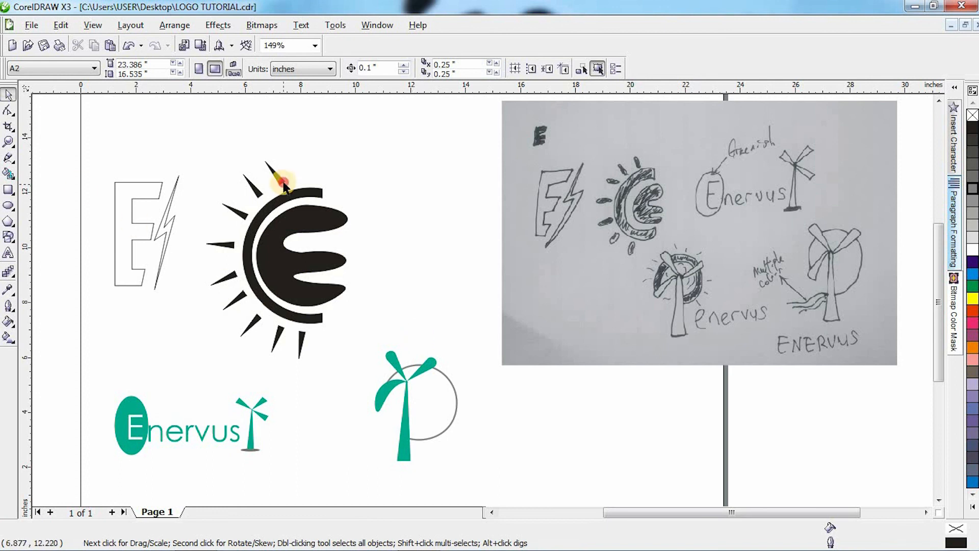
# Arrange eight small rotated copies of a sun emblem ray around the right side of the open circle.
pyautogui.click(448, 365)
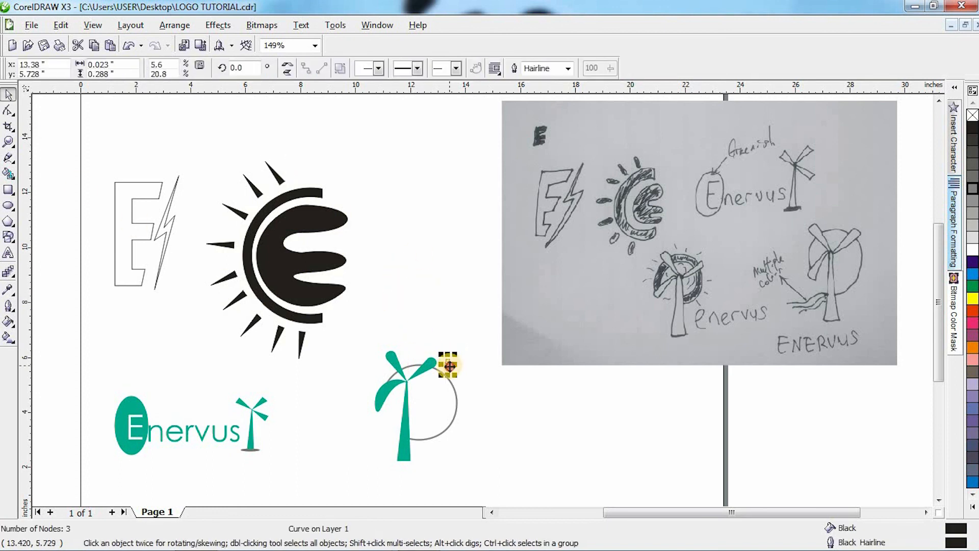
pyautogui.moveTo(451, 368); pyautogui.dragTo(457, 381)
pyautogui.click(458, 378)
pyautogui.moveTo(469, 370); pyautogui.dragTo(471, 390)
pyautogui.click(461, 391)
pyautogui.moveTo(461, 390); pyautogui.dragTo(439, 448)
pyautogui.click(515, 414)
pyautogui.click(464, 419)
pyautogui.click(495, 427)
pyautogui.click(460, 437)
pyautogui.click(479, 447)
pyautogui.click(445, 435)
pyautogui.click(448, 446)
# Copy the green "nervus" text next to the turbine and circle symbol and edit it to read "enervus".
pyautogui.moveTo(492, 477); pyautogui.dragTo(357, 337)
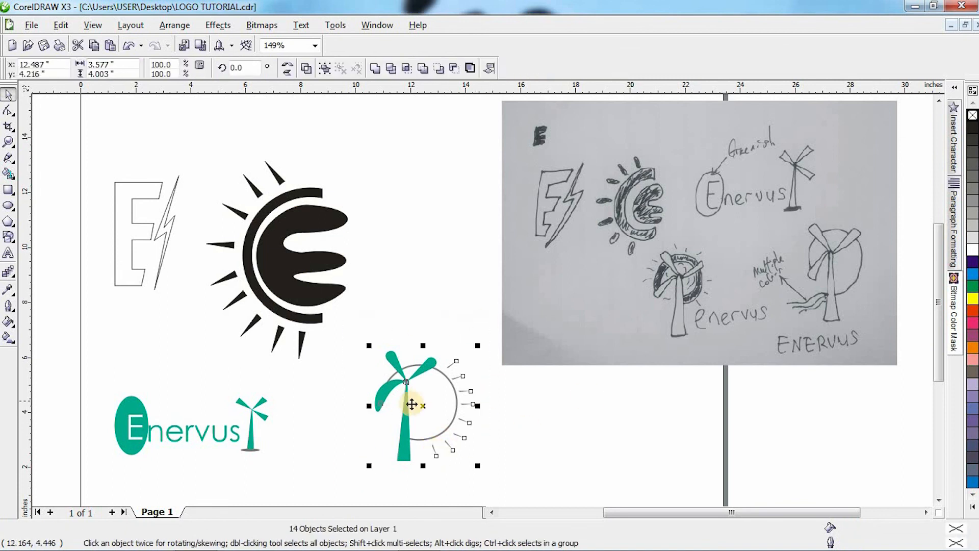
pyautogui.moveTo(413, 400); pyautogui.dragTo(425, 373)
pyautogui.moveTo(214, 431)
pyautogui.mouseDown()
pyautogui.moveTo(350, 496)
pyautogui.moveTo(444, 454)
pyautogui.moveTo(340, 396)
pyautogui.mouseUp()
pyautogui.doubleClick(380, 456)
pyautogui.write('ervus')
pyautogui.click(8, 94)
# Scale down the turbine and circle symbol and place it against the end of the "enervus" text.
pyautogui.moveTo(376, 449)
pyautogui.mouseDown()
pyautogui.moveTo(489, 315)
pyautogui.moveTo(458, 353)
pyautogui.mouseUp()
pyautogui.moveTo(410, 388); pyautogui.dragTo(417, 370)
pyautogui.moveTo(417, 370); pyautogui.dragTo(415, 368)
# Colour the rays and the open circle orange, and nudge the whole symbol slightly at the end of "enervus".
pyautogui.moveTo(462, 334); pyautogui.dragTo(418, 422)
pyautogui.click(462, 365)
pyautogui.rightClick(973, 347)
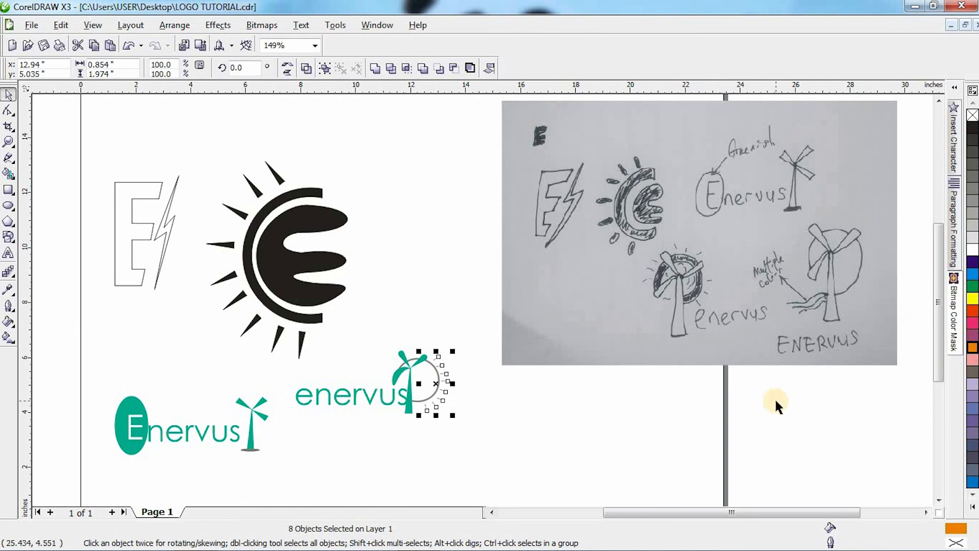
pyautogui.click(775, 406)
pyautogui.click(439, 380)
pyautogui.rightClick(973, 348)
pyautogui.moveTo(468, 315); pyautogui.dragTo(380, 433)
pyautogui.moveTo(414, 367); pyautogui.dragTo(419, 365)
pyautogui.click(480, 378)
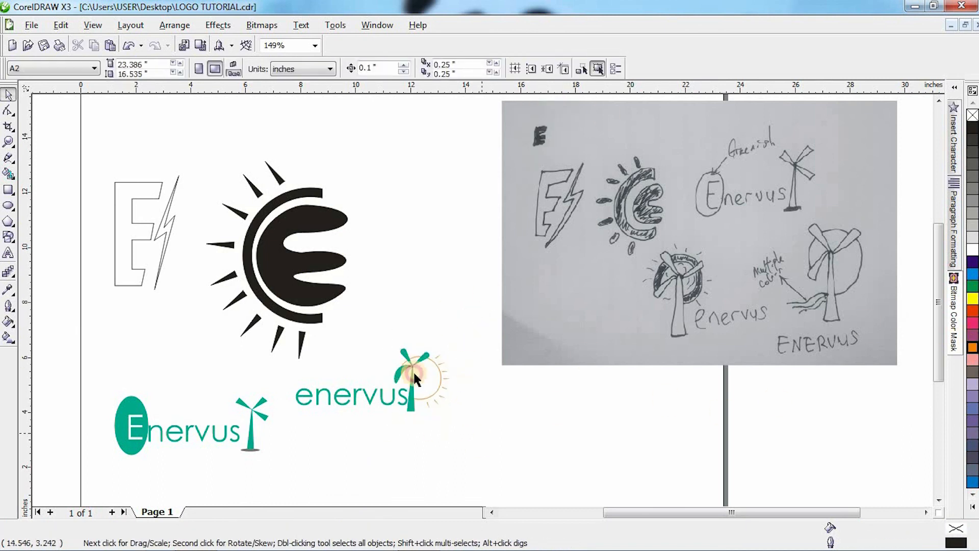
# Scale down the turbine and sun symbol slightly and nudge it into place at the end of the "enervus" text.
pyautogui.moveTo(478, 326); pyautogui.dragTo(390, 426)
pyautogui.moveTo(460, 343); pyautogui.dragTo(453, 349)
pyautogui.moveTo(418, 363); pyautogui.dragTo(421, 359)
pyautogui.click(502, 408)
# Move the complete "enervus" turbine-and-sun logo down beside the circled Enervus wordmark and enlarge its text slightly to meet the turbine.
pyautogui.moveTo(509, 448); pyautogui.dragTo(276, 343)
pyautogui.moveTo(388, 404); pyautogui.dragTo(437, 431)
pyautogui.click(440, 459)
pyautogui.click(437, 429)
pyautogui.moveTo(342, 411); pyautogui.dragTo(328, 408)
pyautogui.click(541, 453)
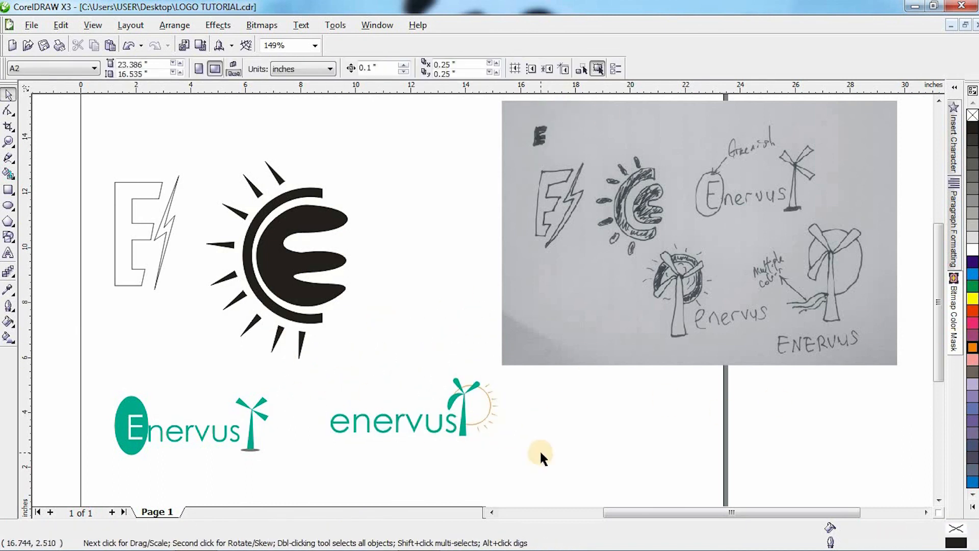
# Copy the "enervus" turbine-and-sun logo to the empty area below the sketch, convert its text to uppercase and resize it to fit the turbine.
pyautogui.moveTo(535, 467); pyautogui.dragTo(303, 357)
pyautogui.click(597, 474)
pyautogui.moveTo(422, 408); pyautogui.dragTo(613, 450)
pyautogui.click(561, 441)
pyautogui.hotkey('shift', 'F3')
pyautogui.click(411, 265)
pyautogui.click(431, 342)
pyautogui.moveTo(511, 462); pyautogui.dragTo(552, 457)
pyautogui.click(596, 389)
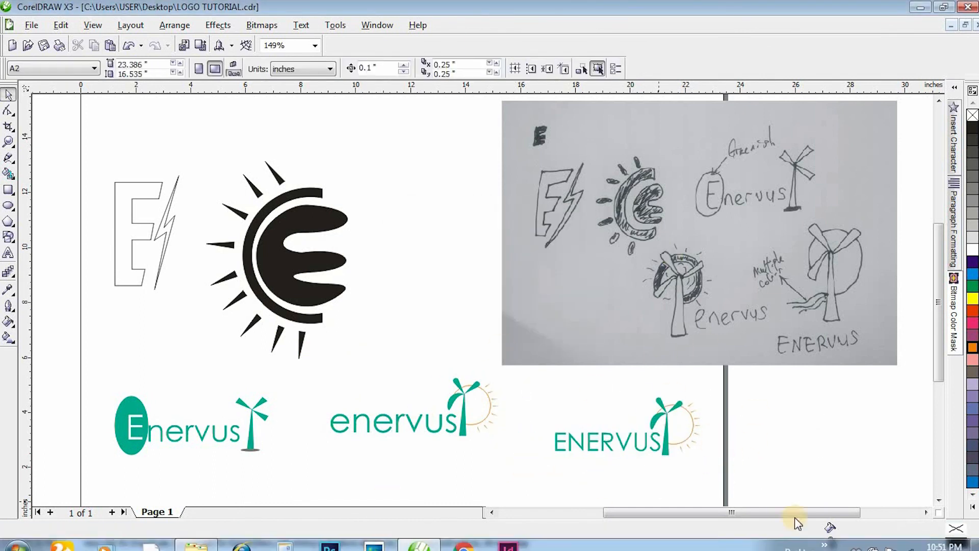
# Nudge the uppercase ENERVUS logo slightly into its final position below the sketch and switch to Photoshop.
pyautogui.click(839, 538)
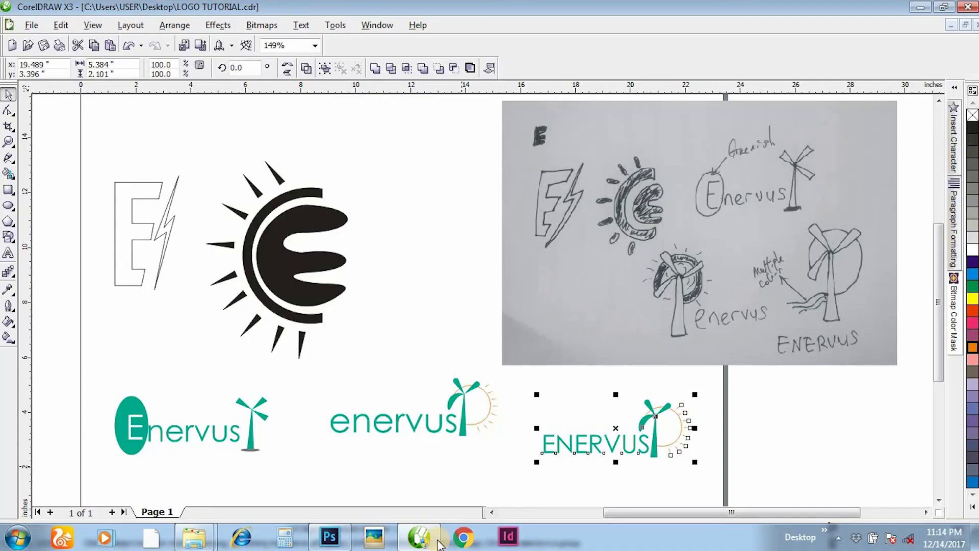
pyautogui.moveTo(627, 442); pyautogui.dragTo(625, 441)
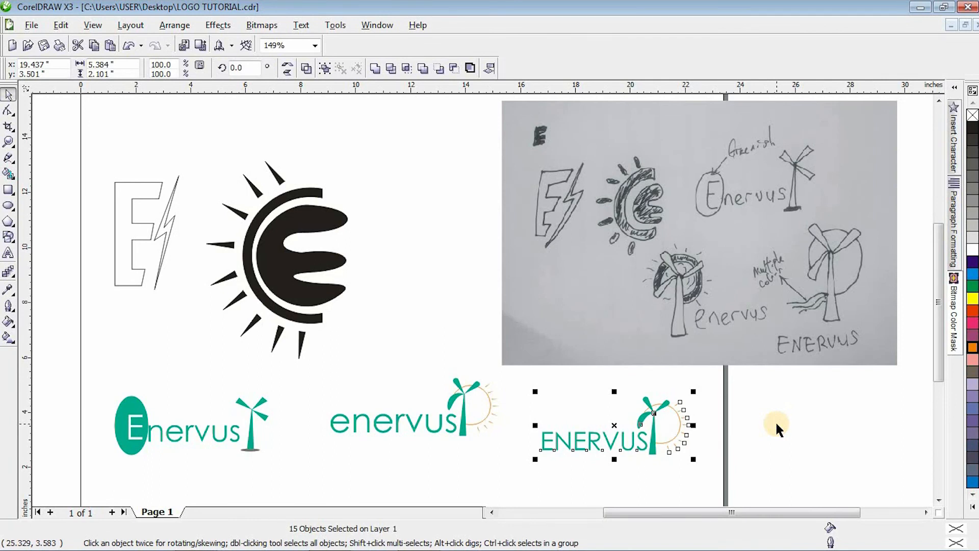
pyautogui.click(341, 543)
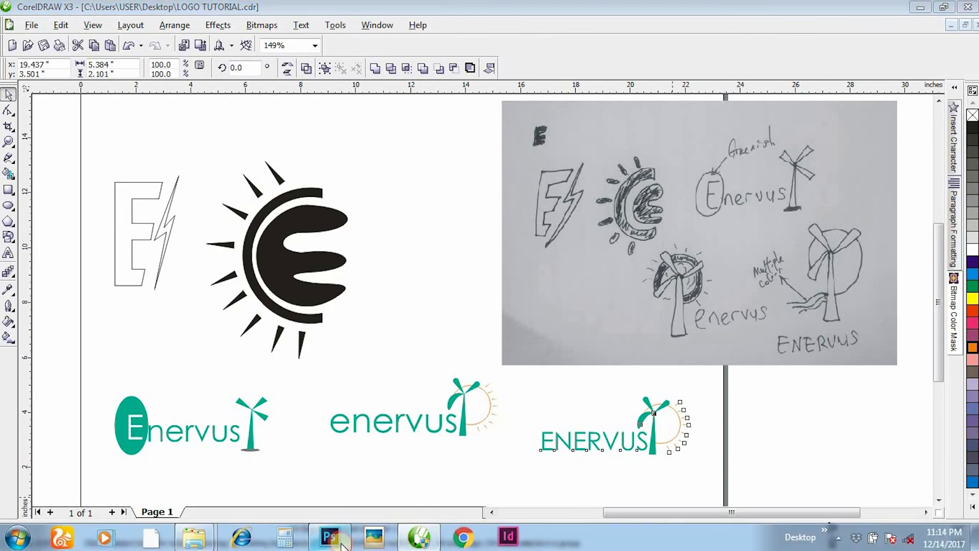